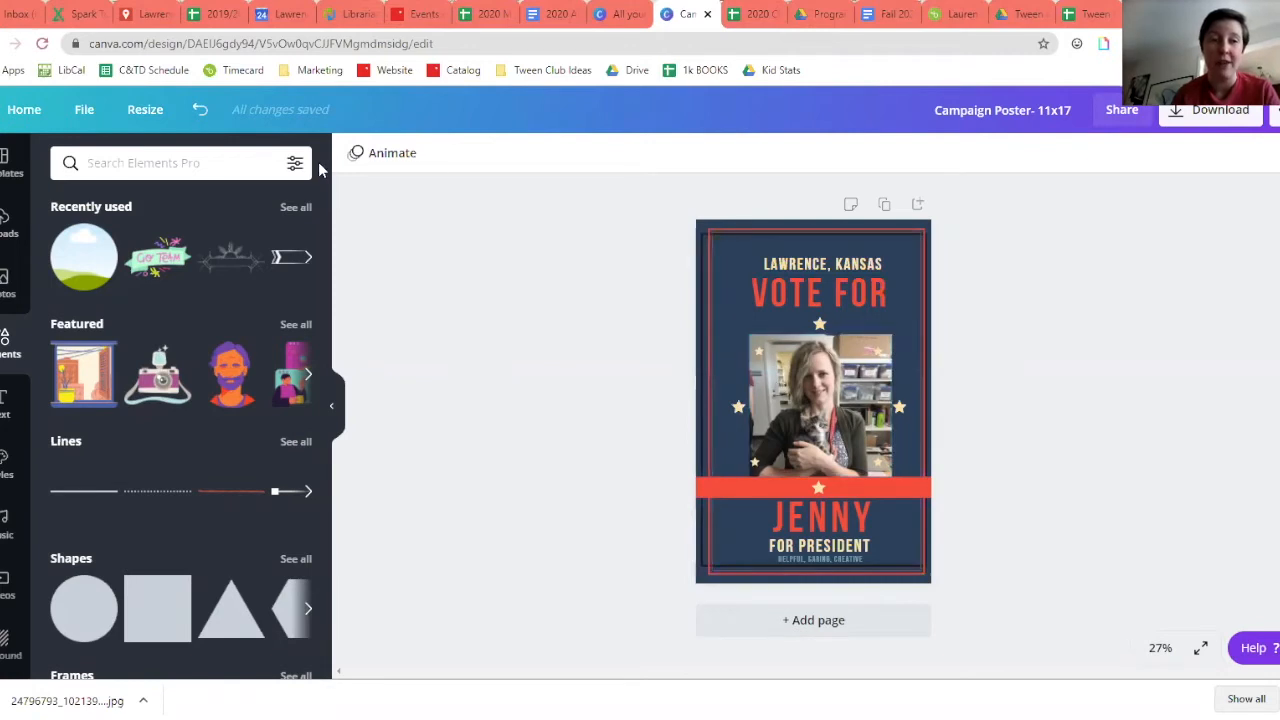
- Browse the template and photo libraries, and delete the existing portrait photo from the poster
click(4, 155)
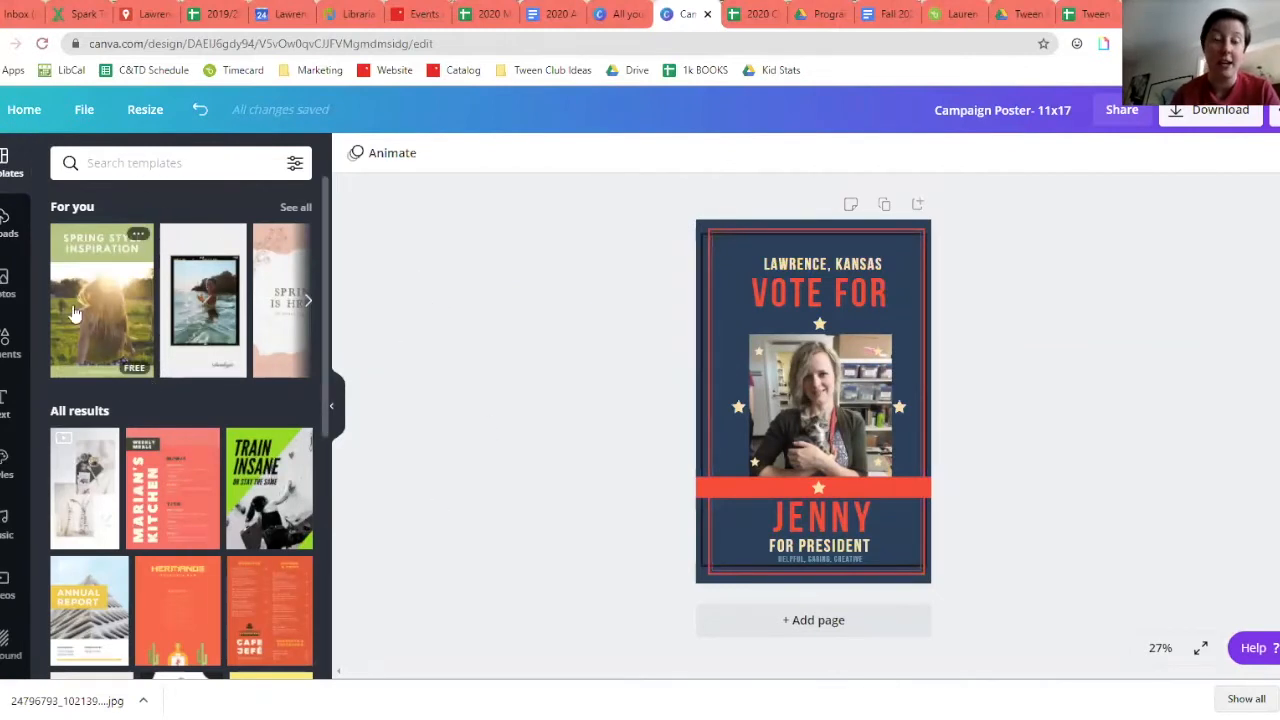
click(5, 288)
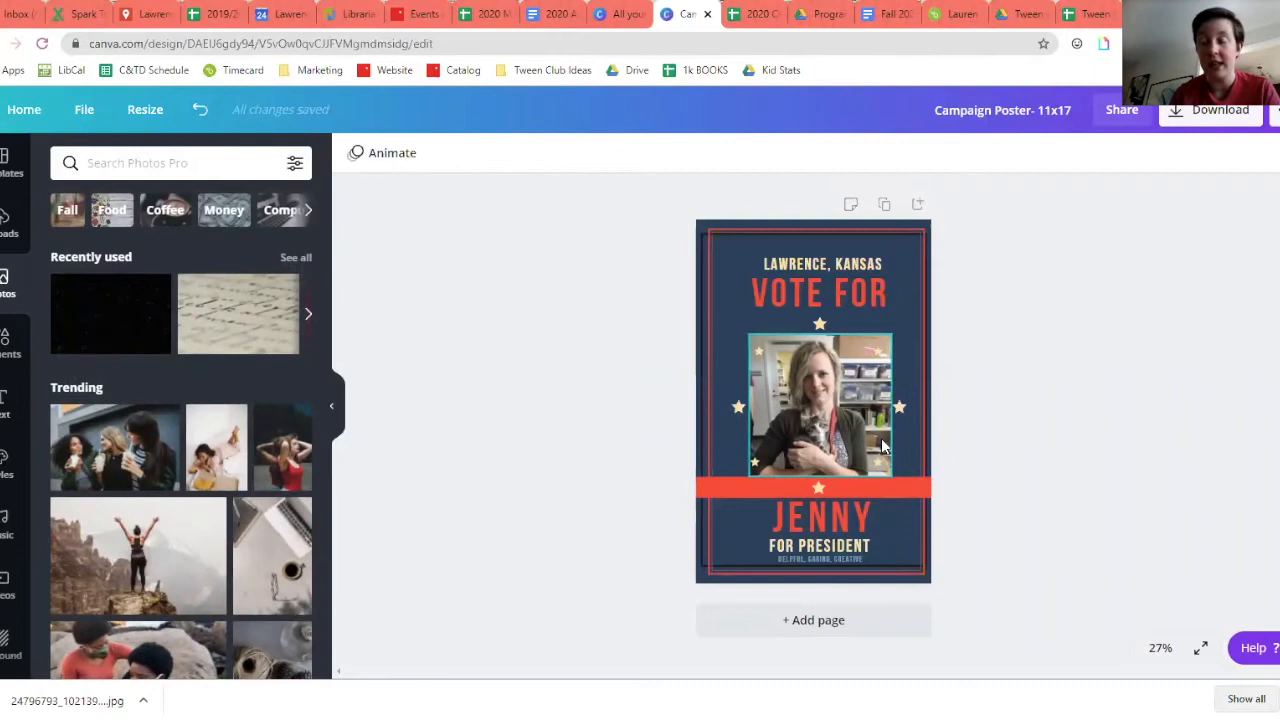
click(818, 408)
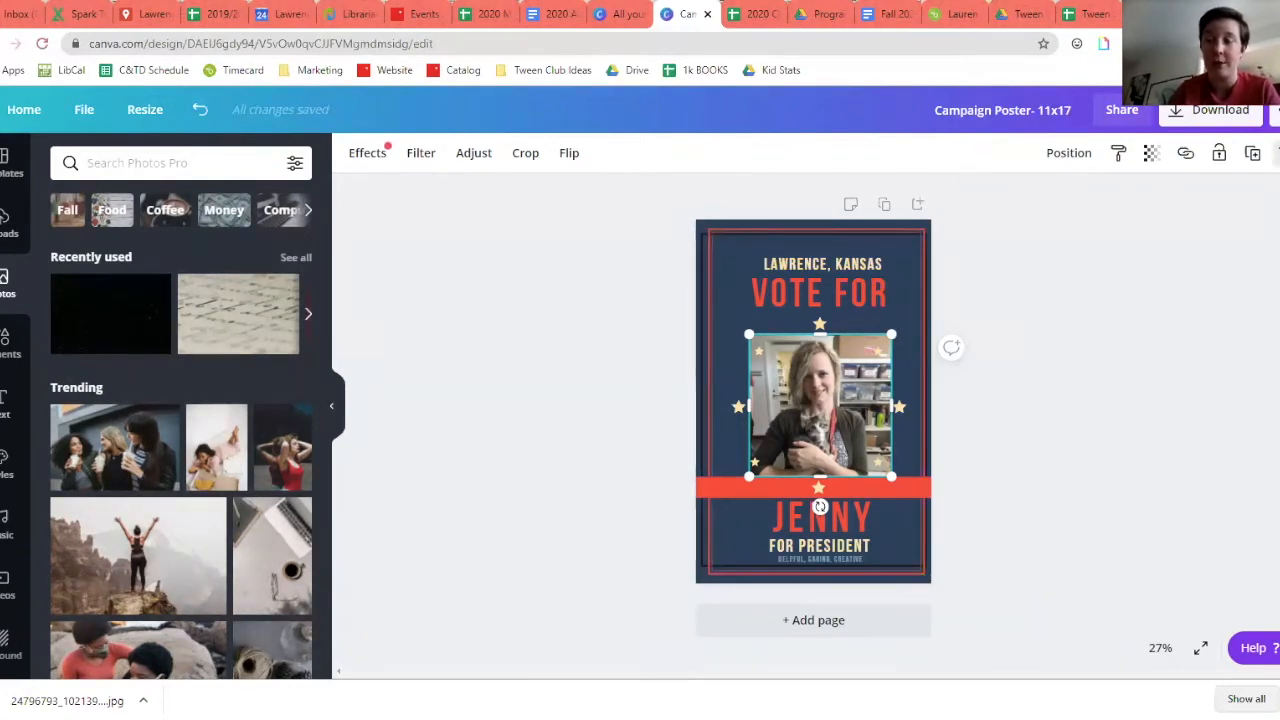
click(1275, 152)
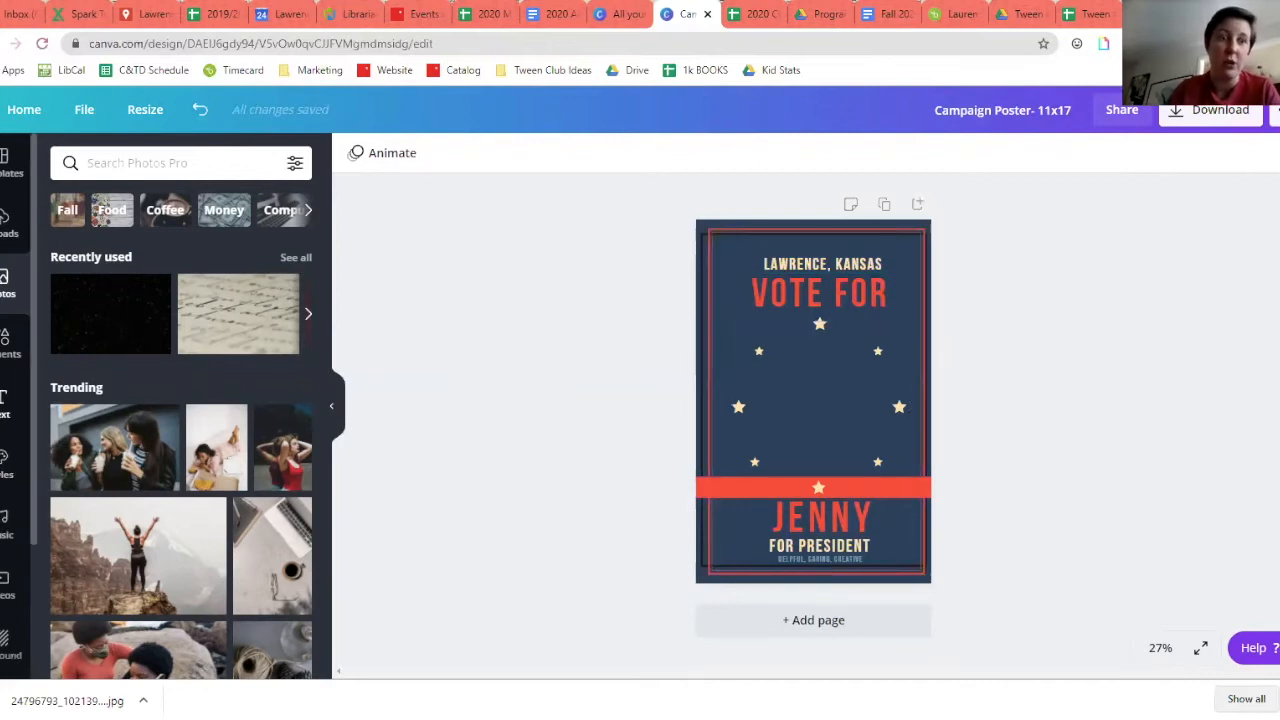
- Add a rounded, egg-shaped photo frame from the Frames collection to the middle of the poster
click(5, 345)
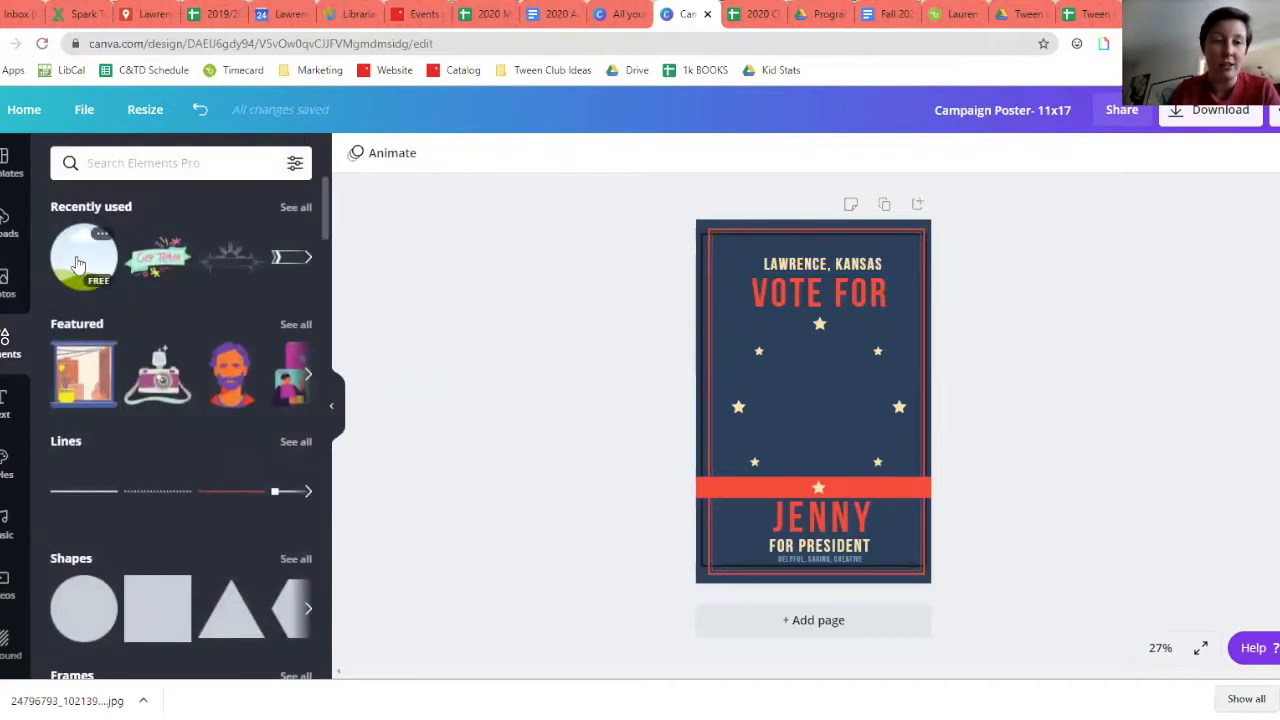
drag(326, 197, 343, 251)
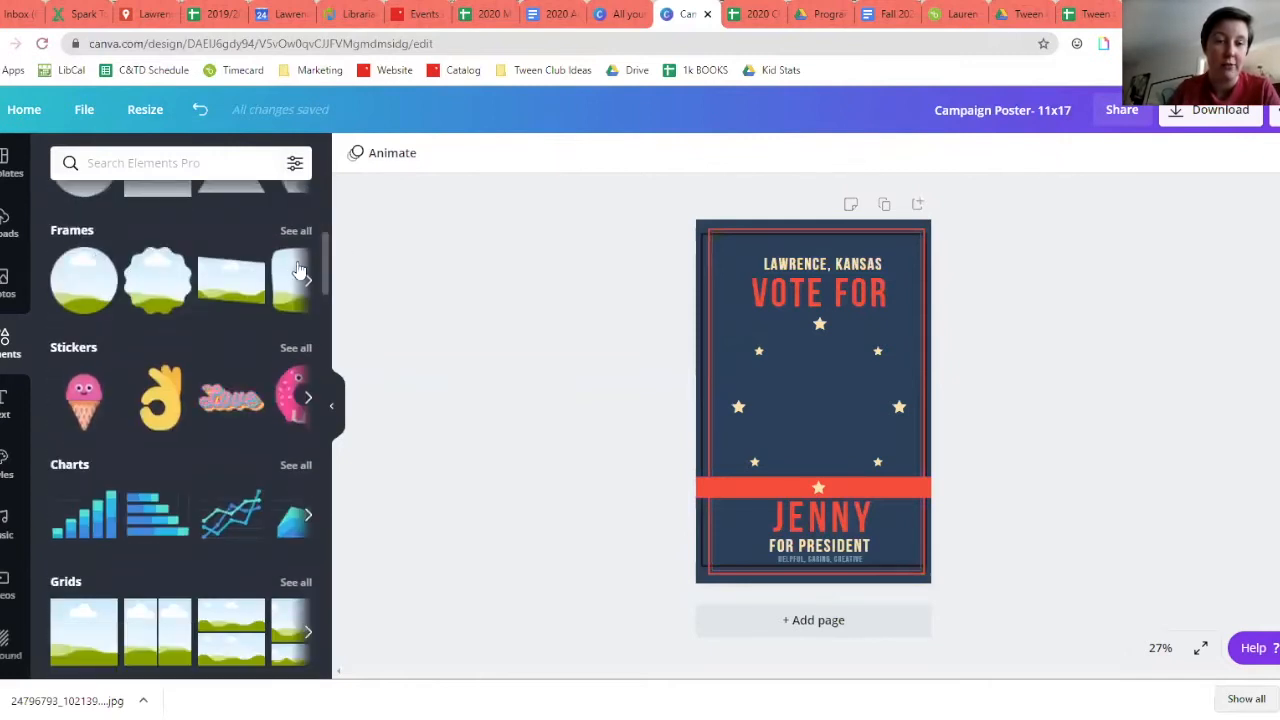
click(296, 231)
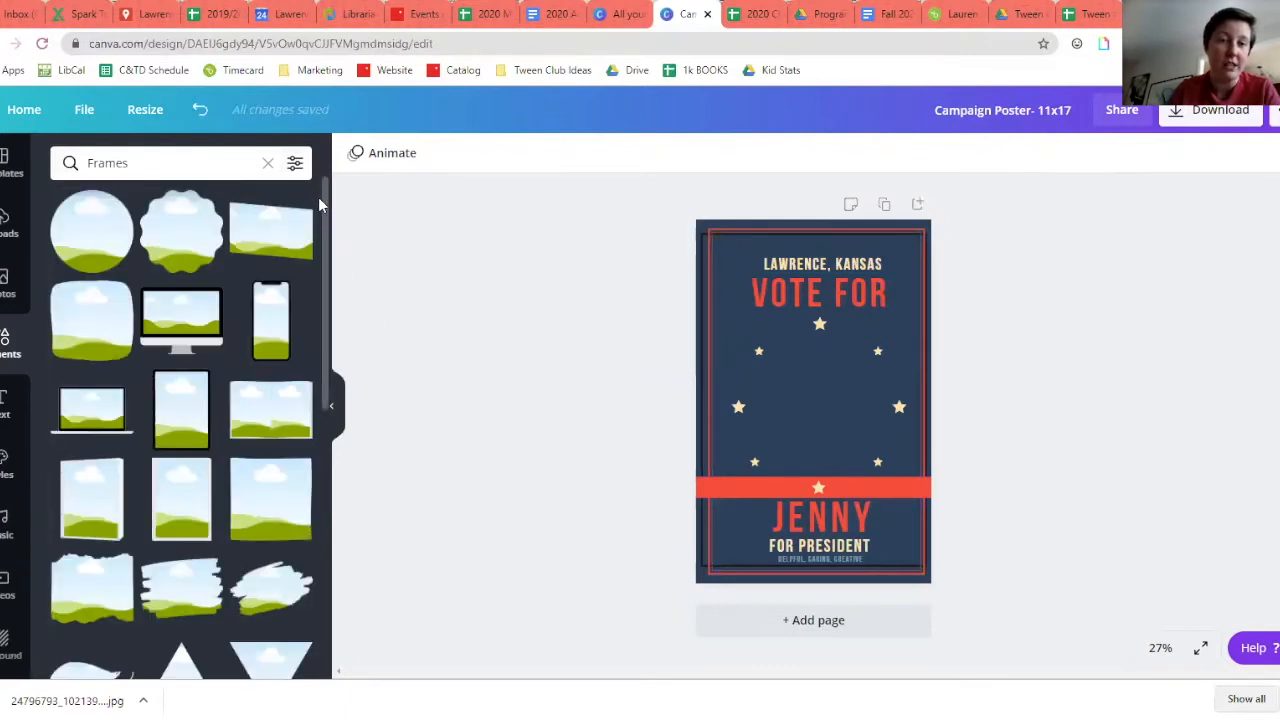
drag(326, 222, 374, 436)
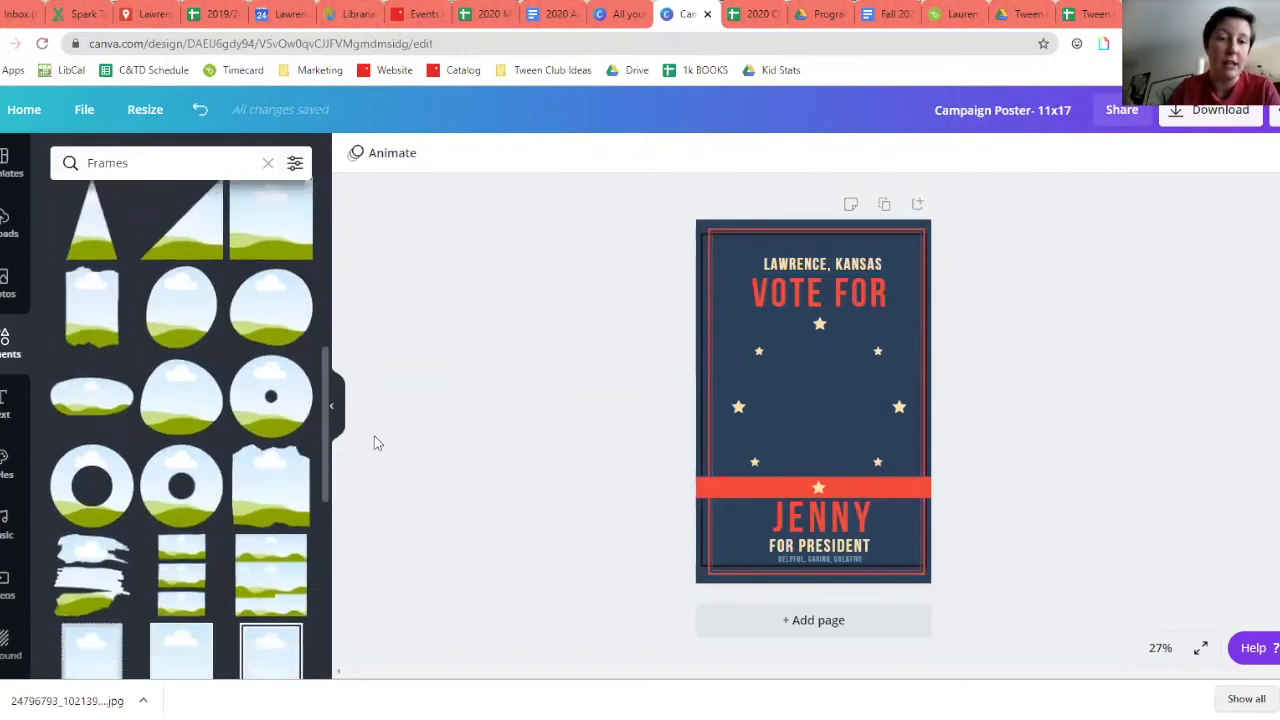
click(181, 383)
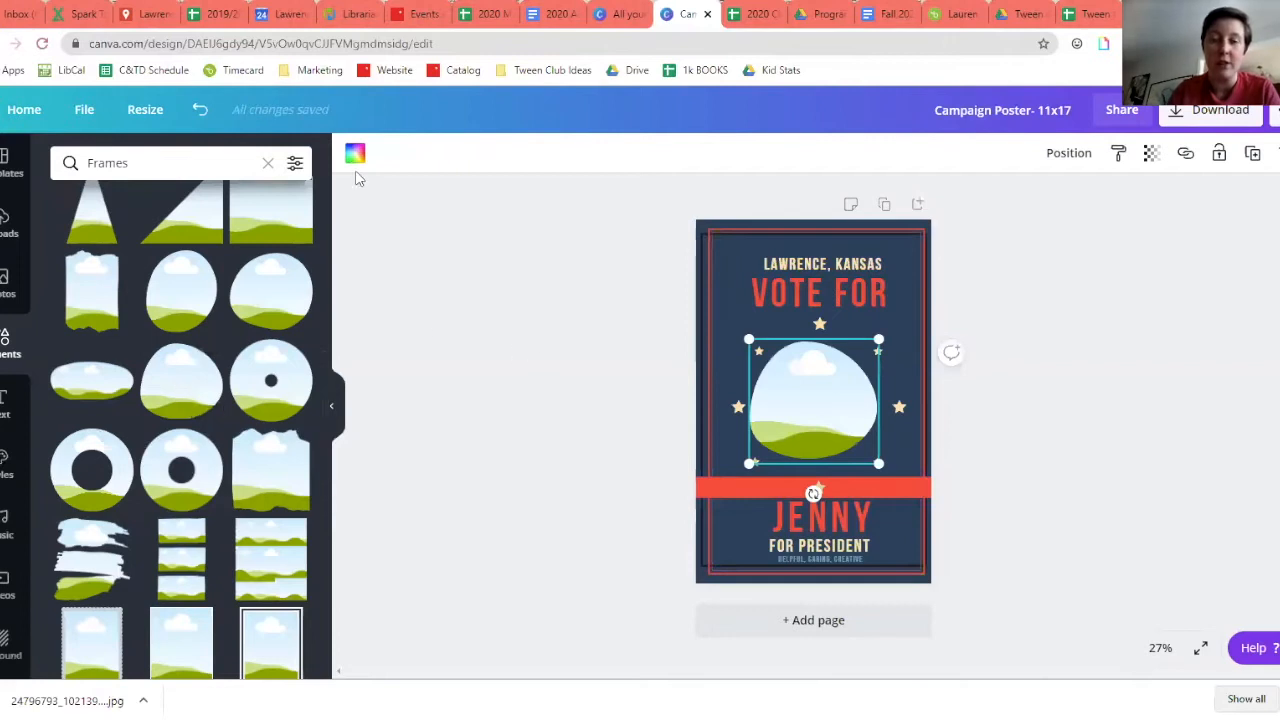
- Fill the rounded frame with the uploaded photo of the woman eating
click(4, 245)
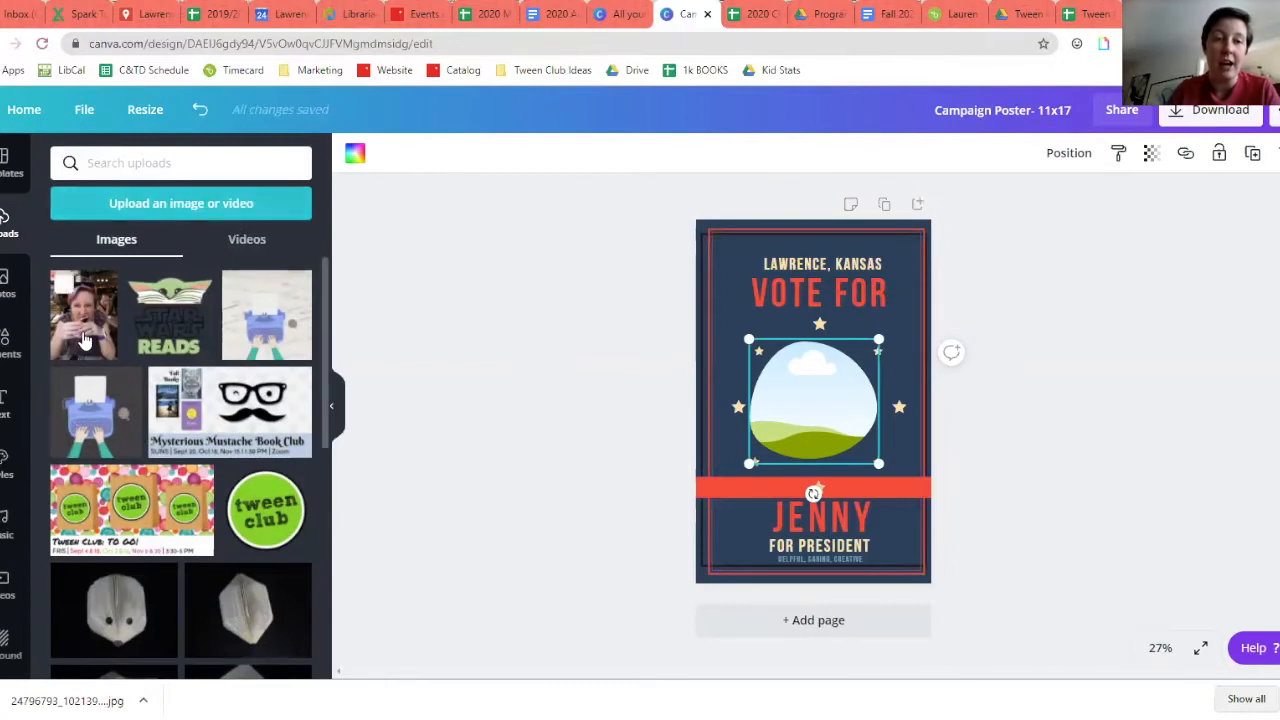
click(194, 214)
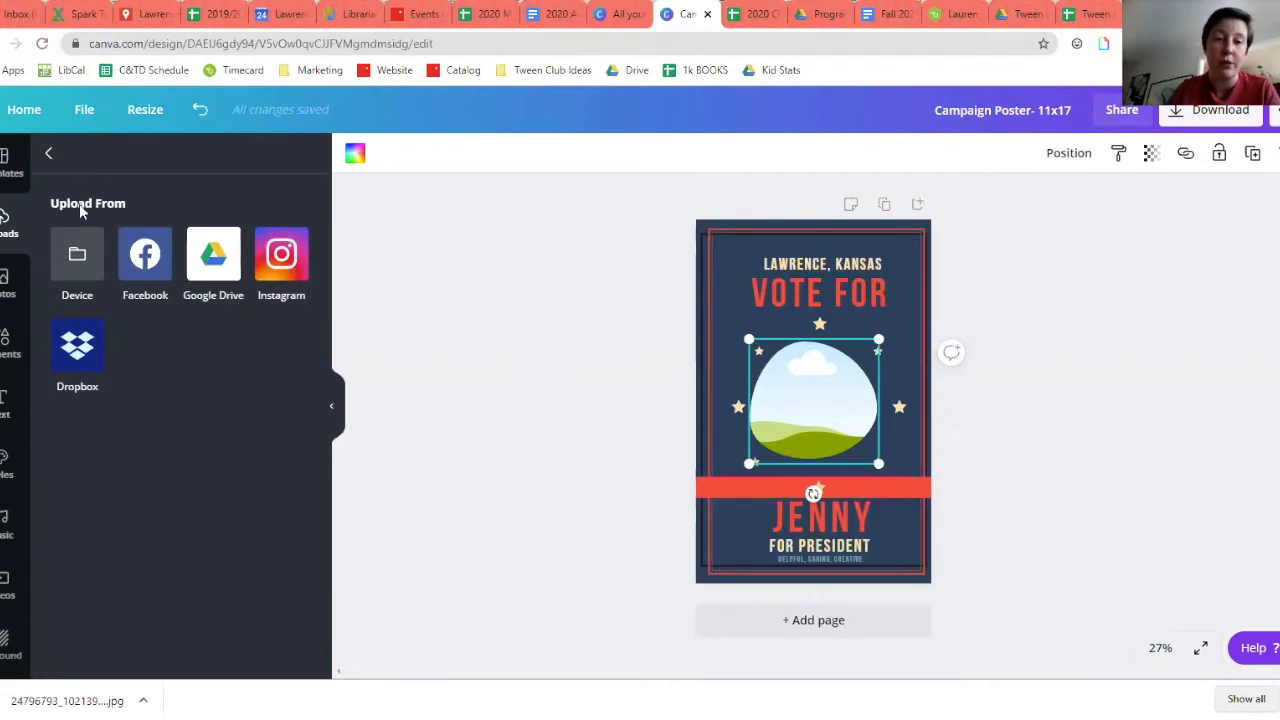
click(45, 154)
click(93, 313)
drag(754, 402, 597, 427)
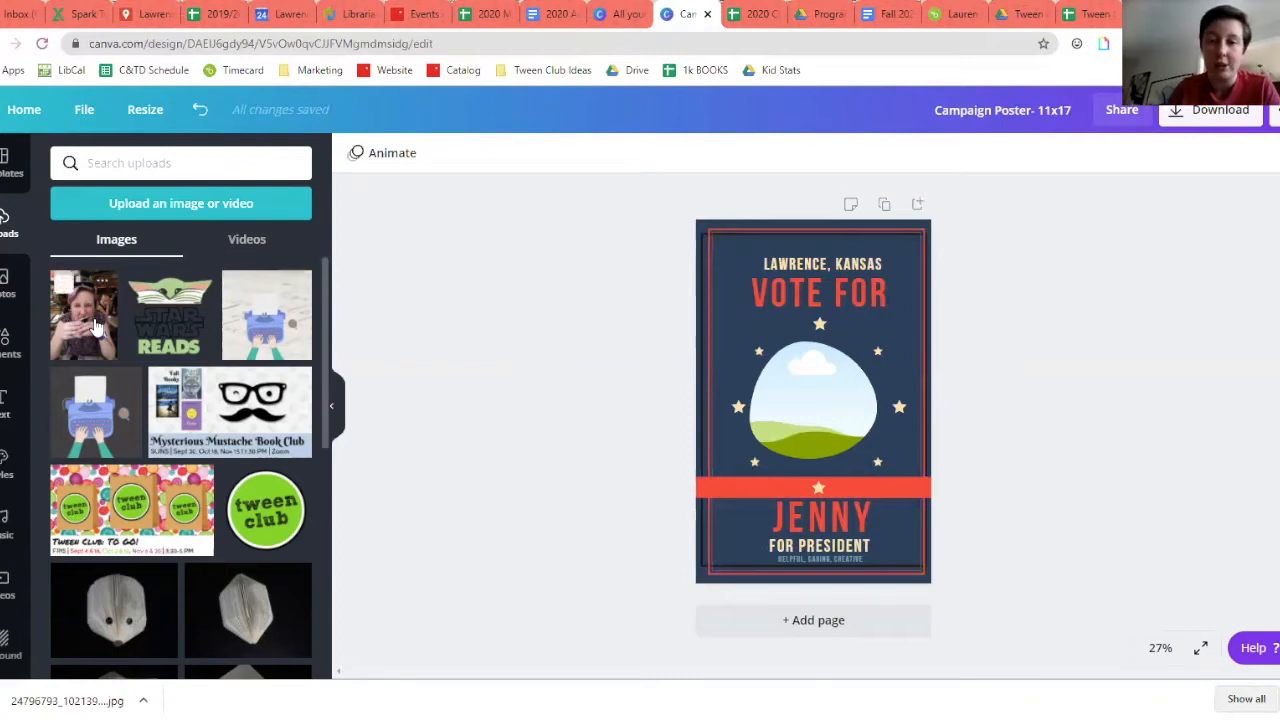
drag(97, 326, 788, 397)
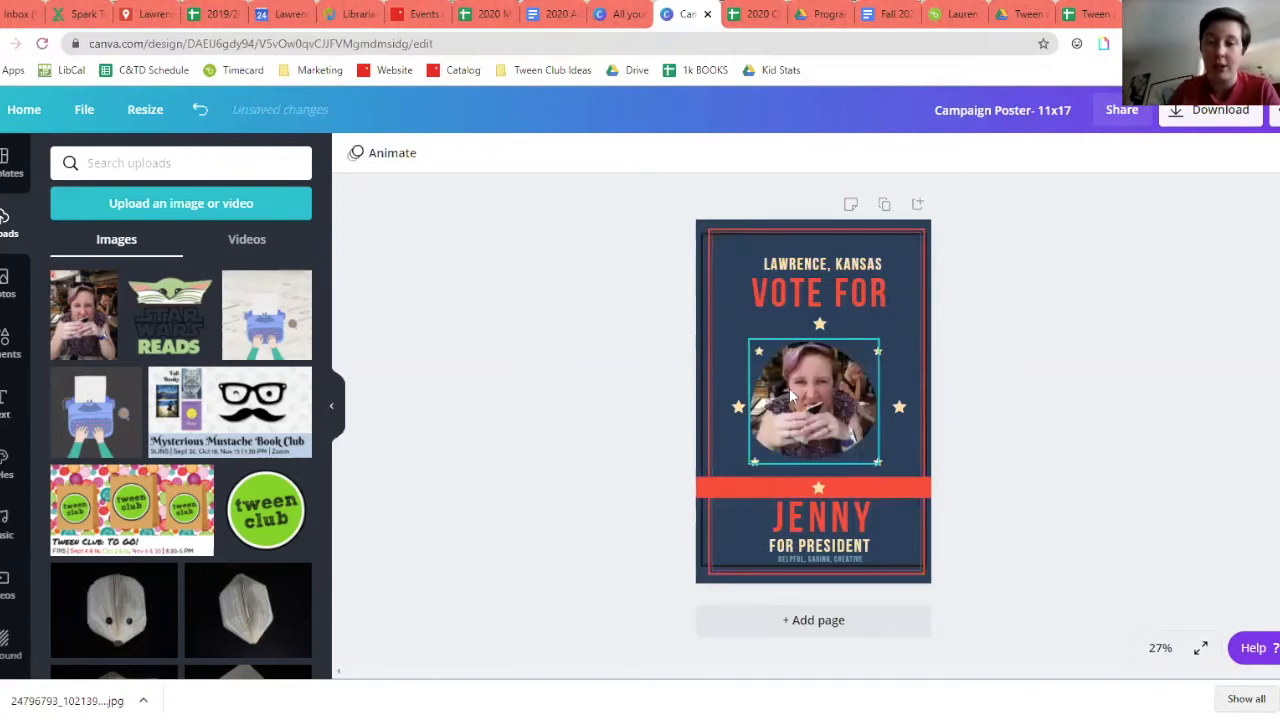
- Shift the photo slightly downward inside its frame so more of the head shows
click(800, 391)
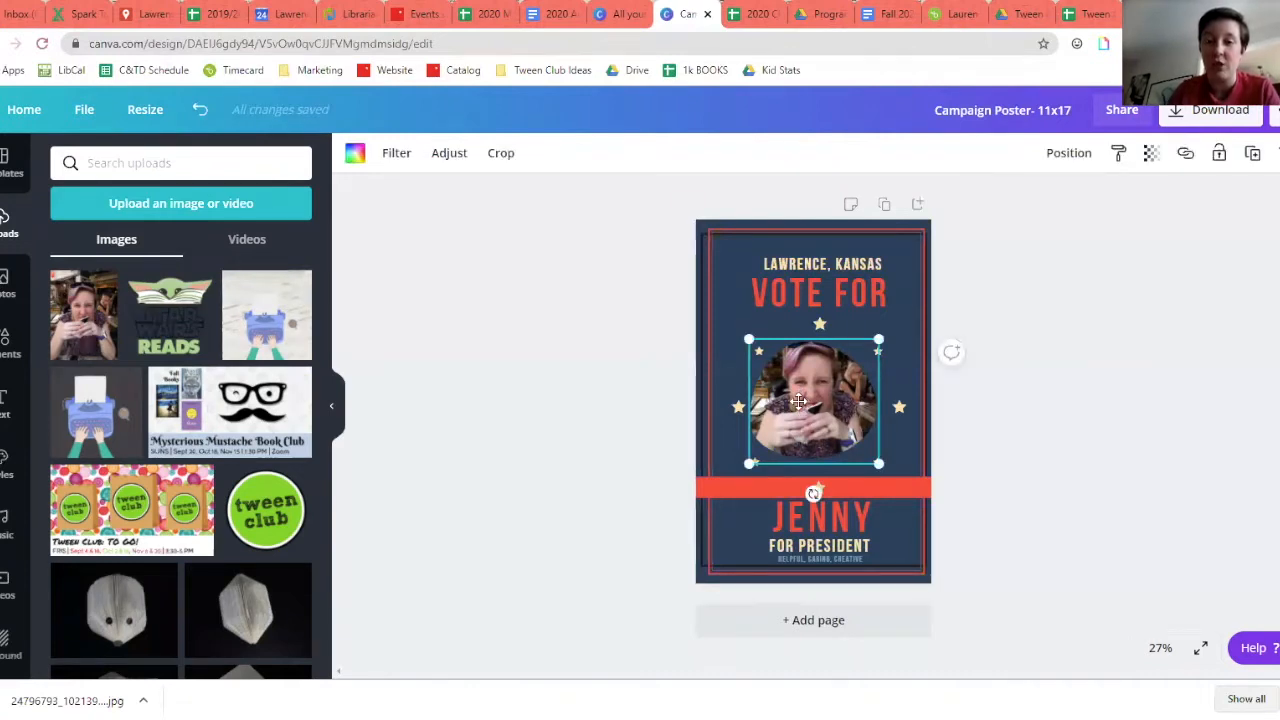
double_click(800, 407)
drag(798, 412, 799, 420)
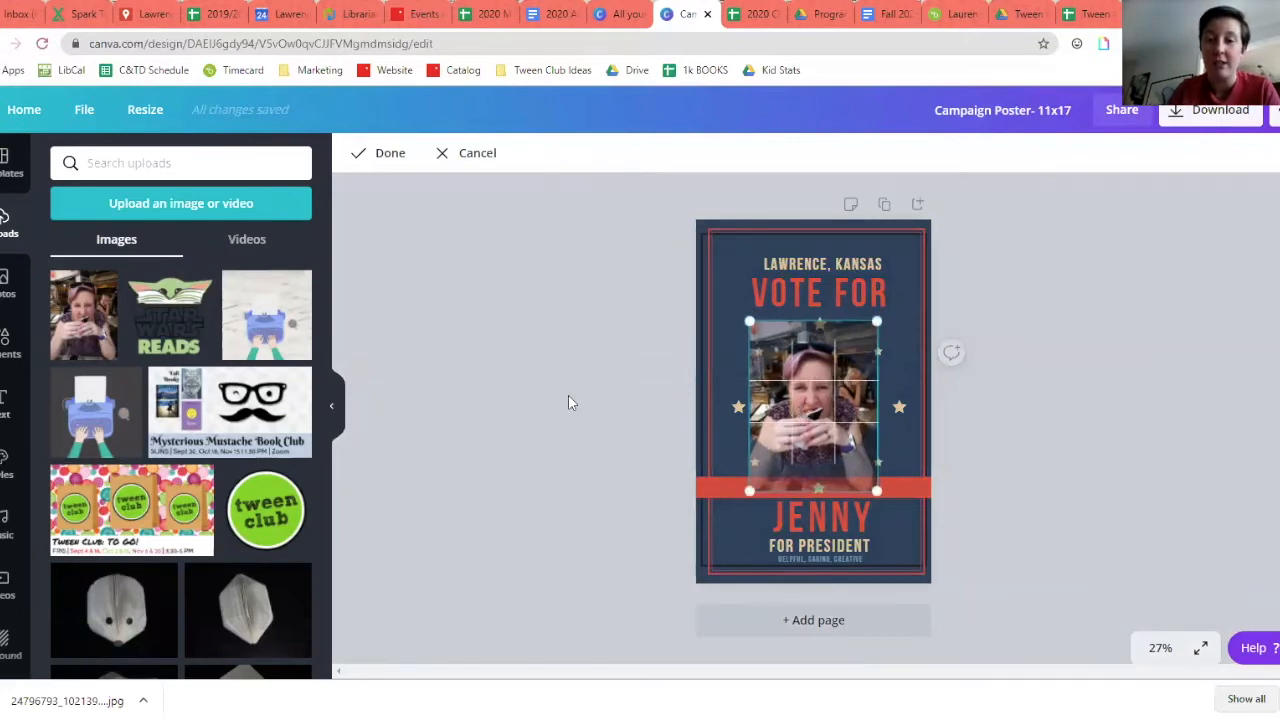
click(568, 396)
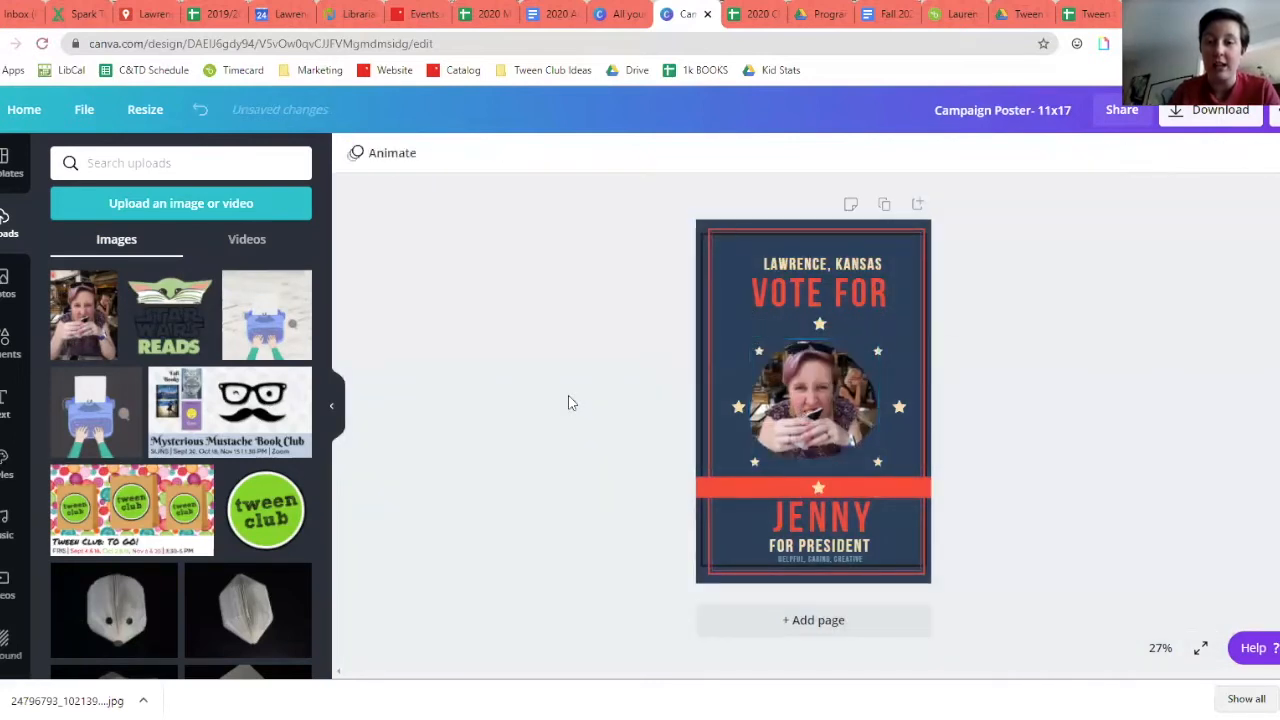
- Enlarge the framed photo and center it between the two side stars, above the red band
click(828, 428)
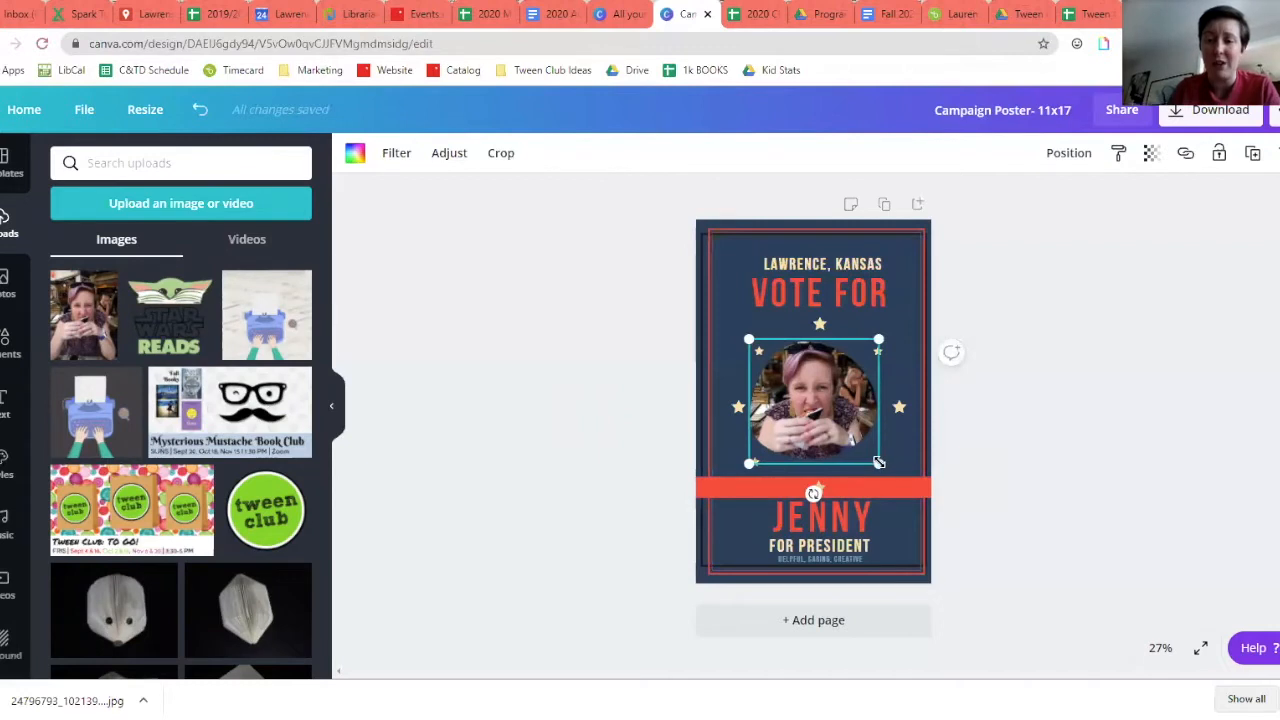
mouse_move(910, 487)
mouse_down()
mouse_move(929, 503)
mouse_move(890, 484)
mouse_move(910, 497)
mouse_move(903, 488)
mouse_up()
drag(822, 401, 817, 395)
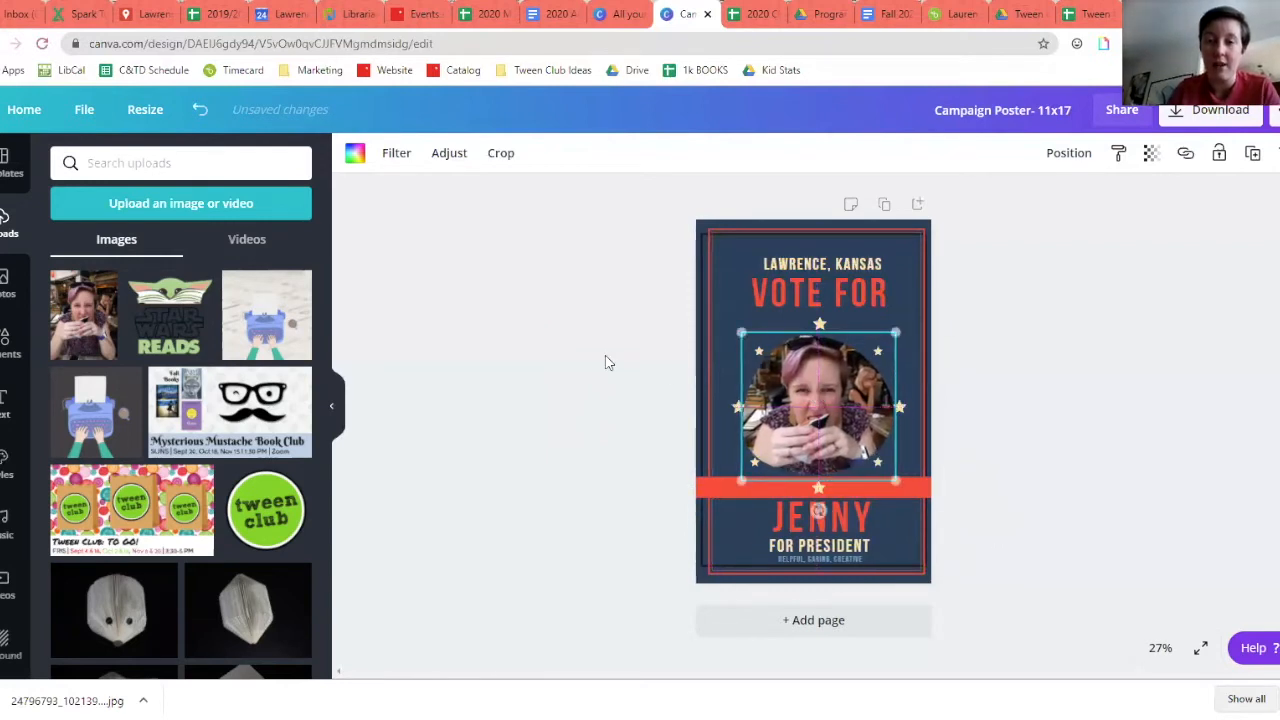
click(606, 362)
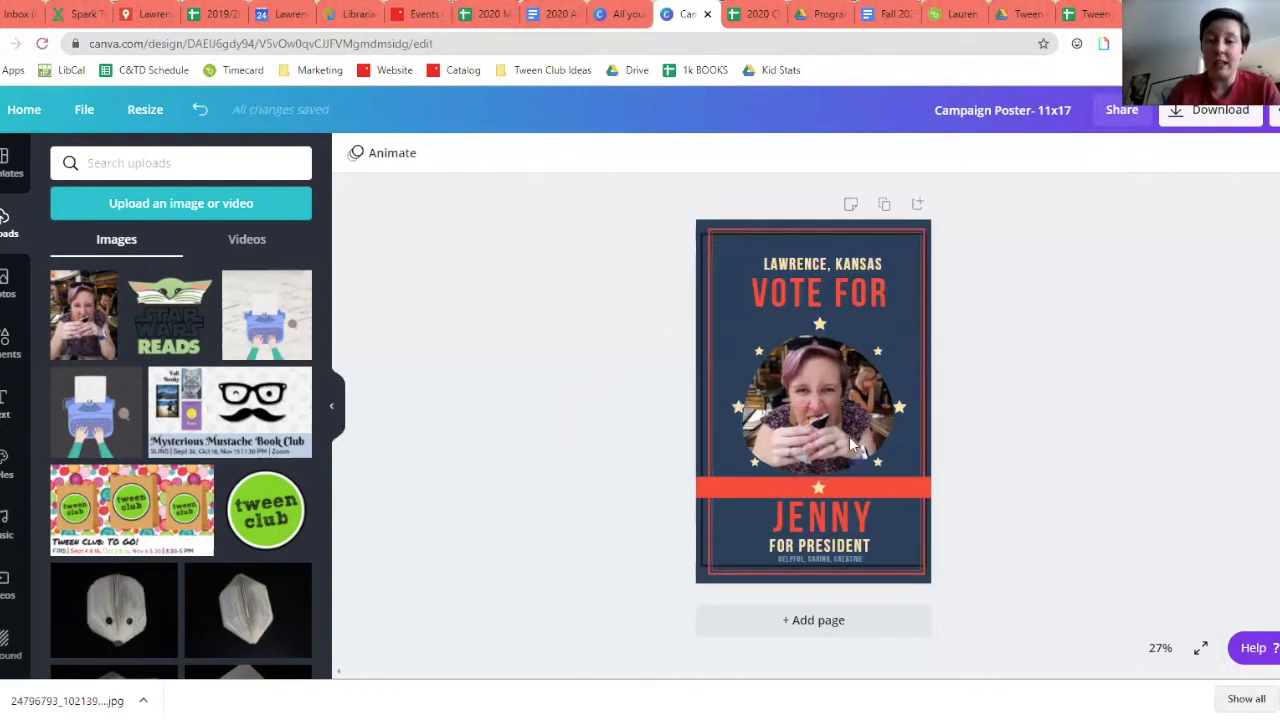
- Replace the candidate's name below the red band with the new candidate's first name and move it over the upper part of the photo
click(829, 530)
click(828, 528)
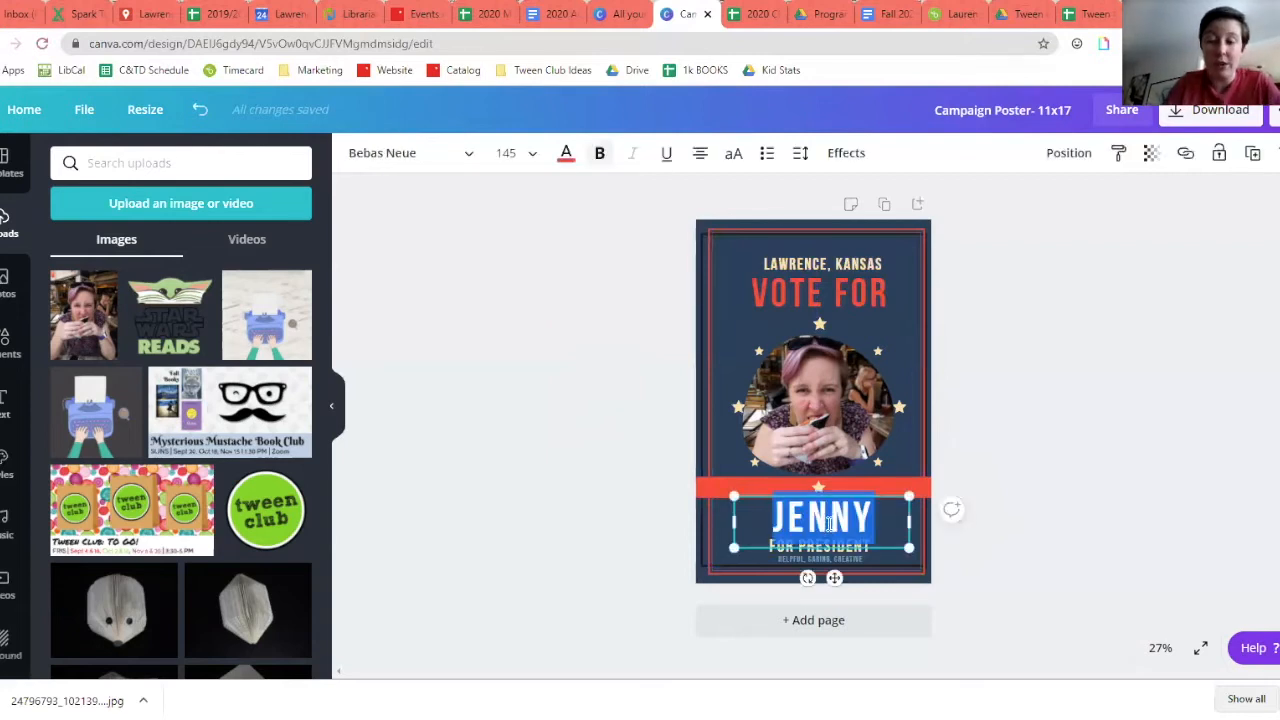
text(LAUREN)
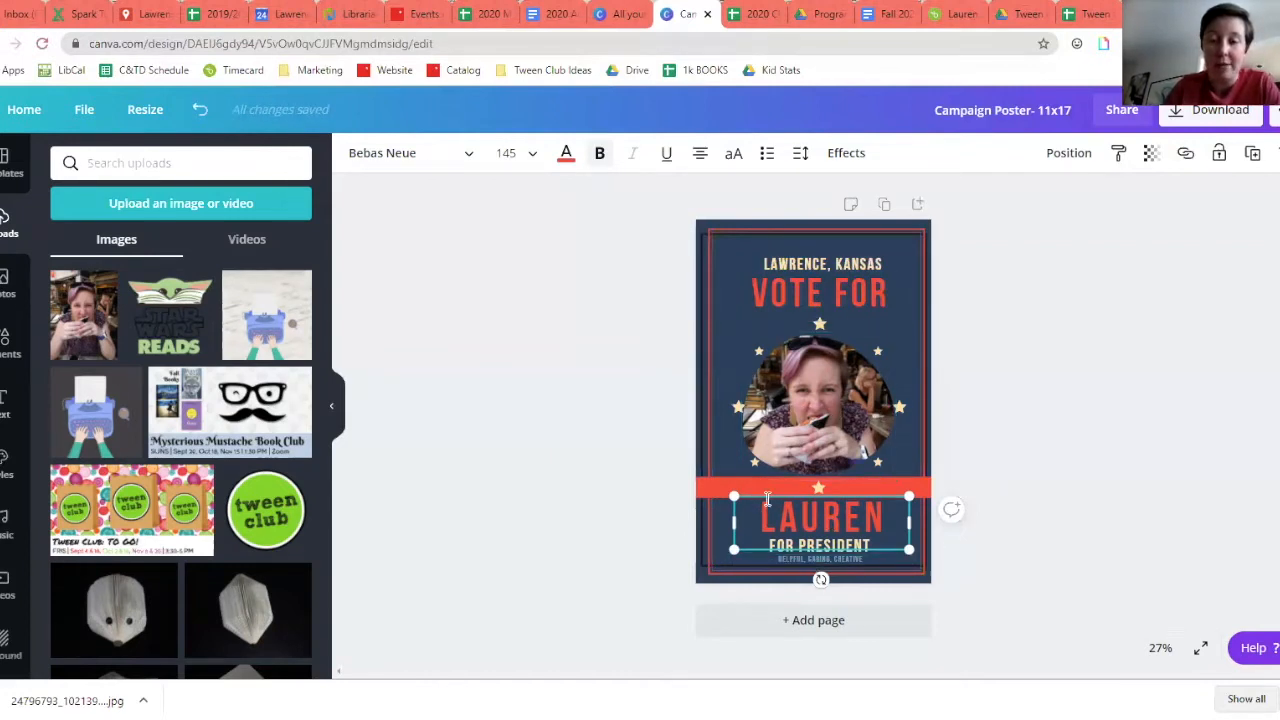
drag(772, 514, 772, 346)
click(769, 464)
click(769, 464)
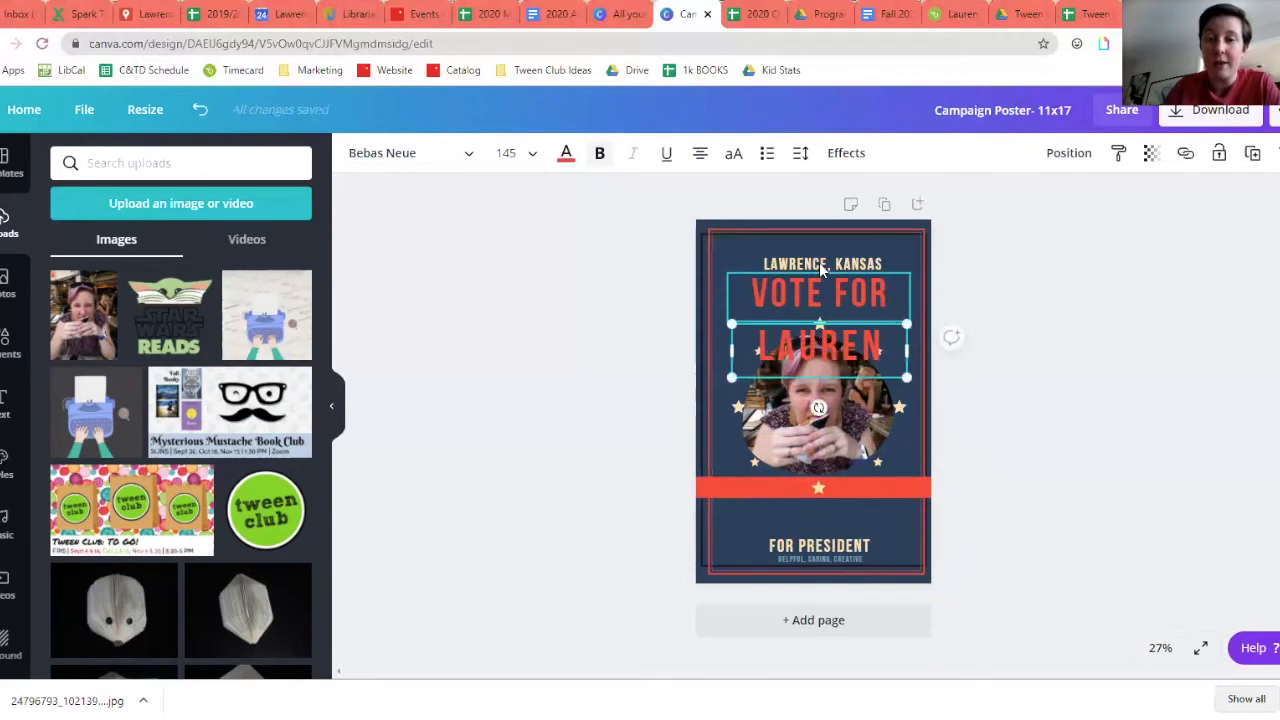
- Delete the LAWRENCE, KANSAS line and stack the VOTE FOR heading and the candidate's name in the space above the photo
click(818, 264)
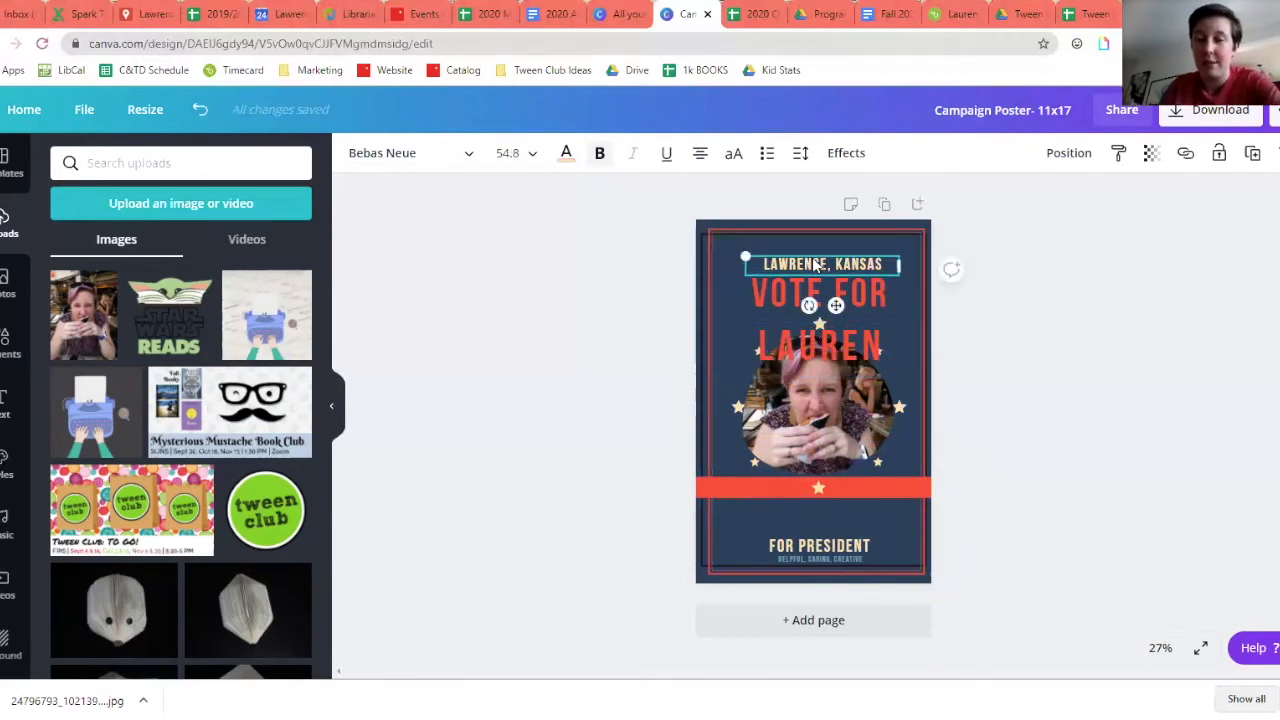
key(Delete)
click(812, 288)
drag(812, 288, 810, 260)
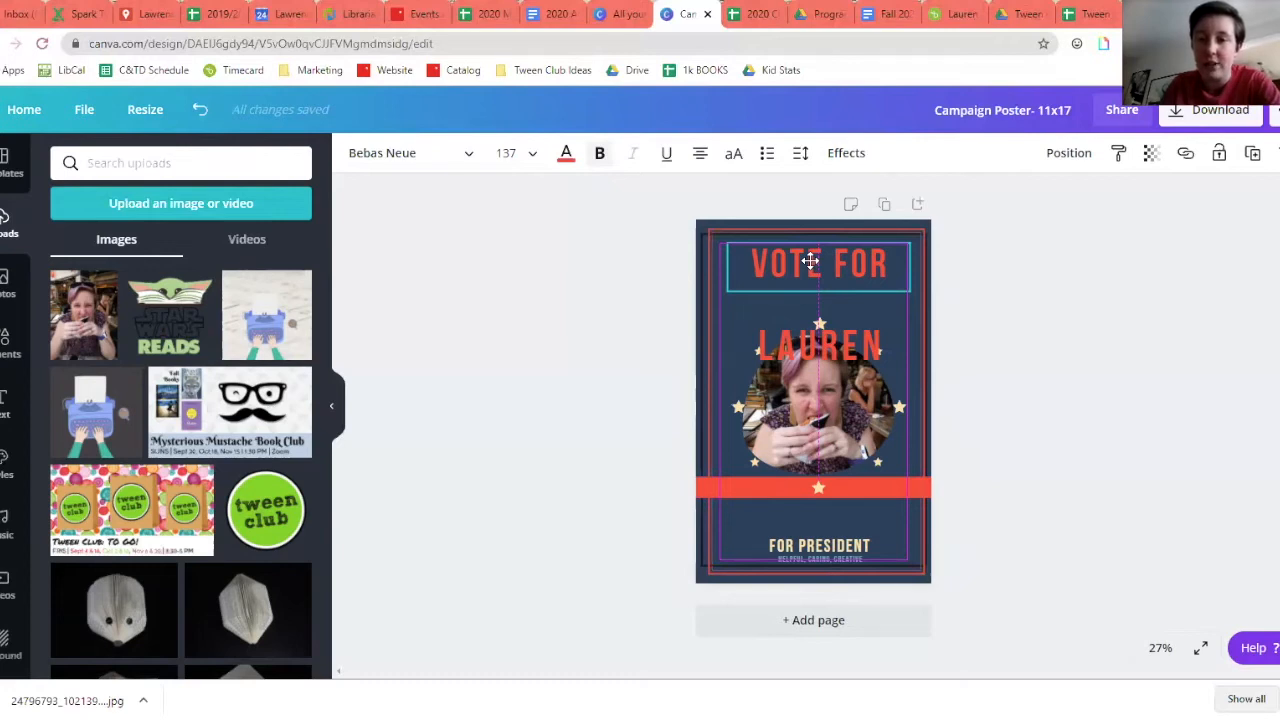
drag(810, 260, 810, 260)
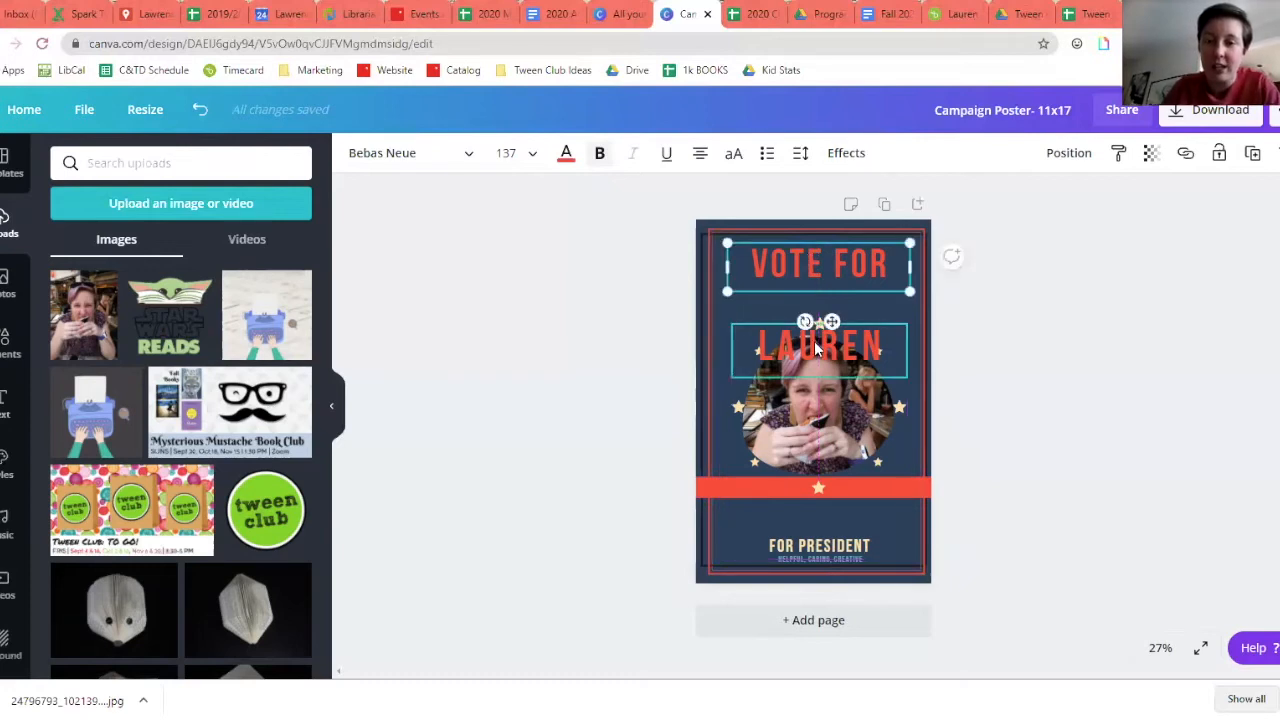
drag(815, 345, 815, 300)
click(1147, 318)
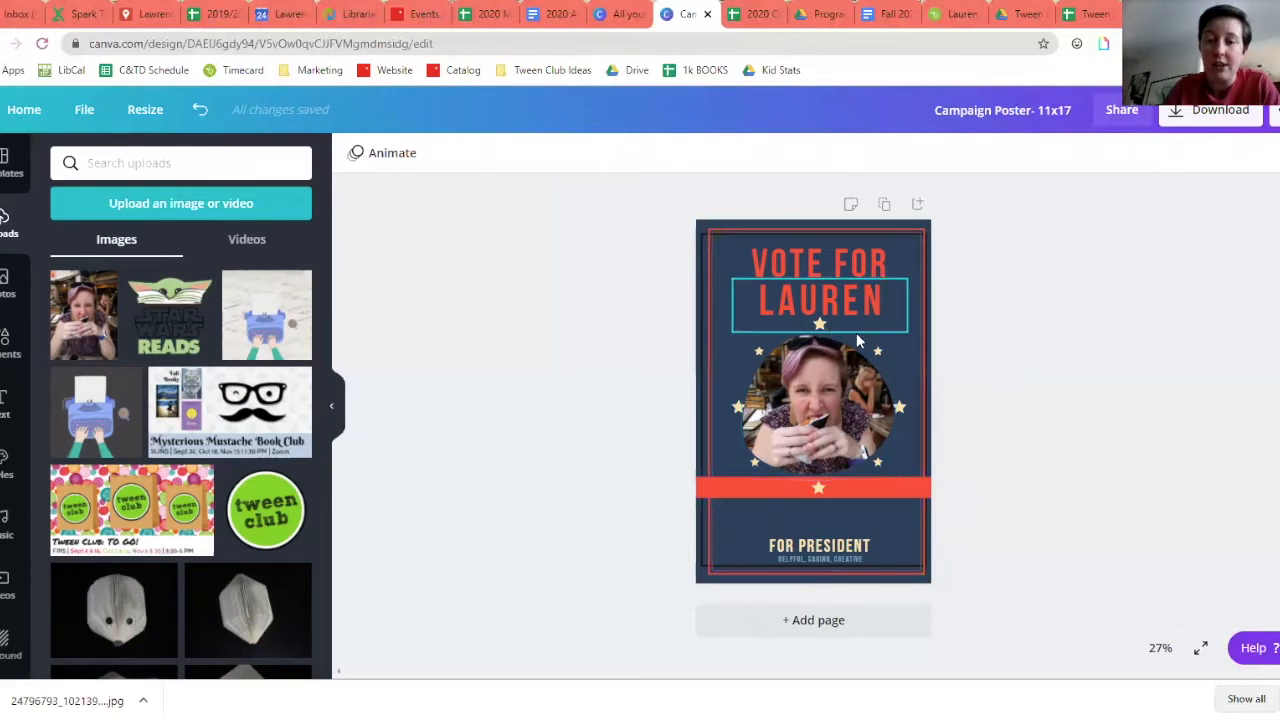
- Recolor the star left of the photo, trying custom yellow #FAF938 before applying the bright yellow from a color search for "yellow"
click(740, 412)
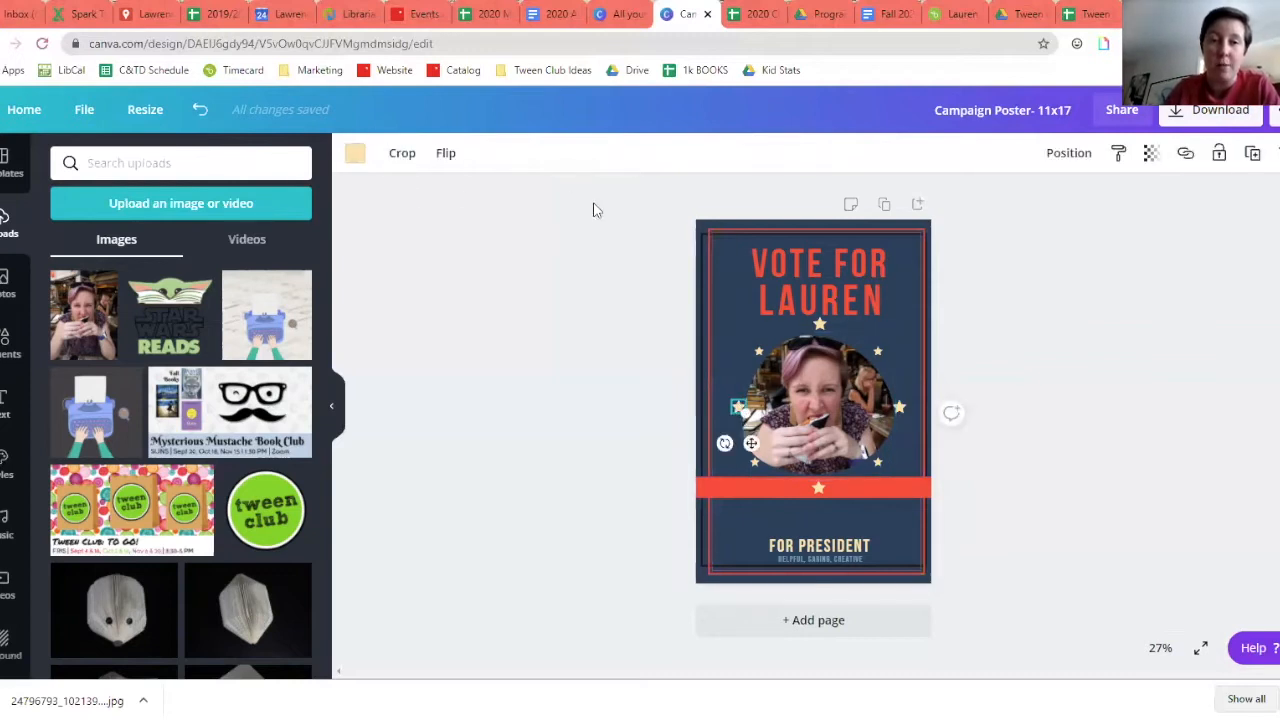
click(357, 156)
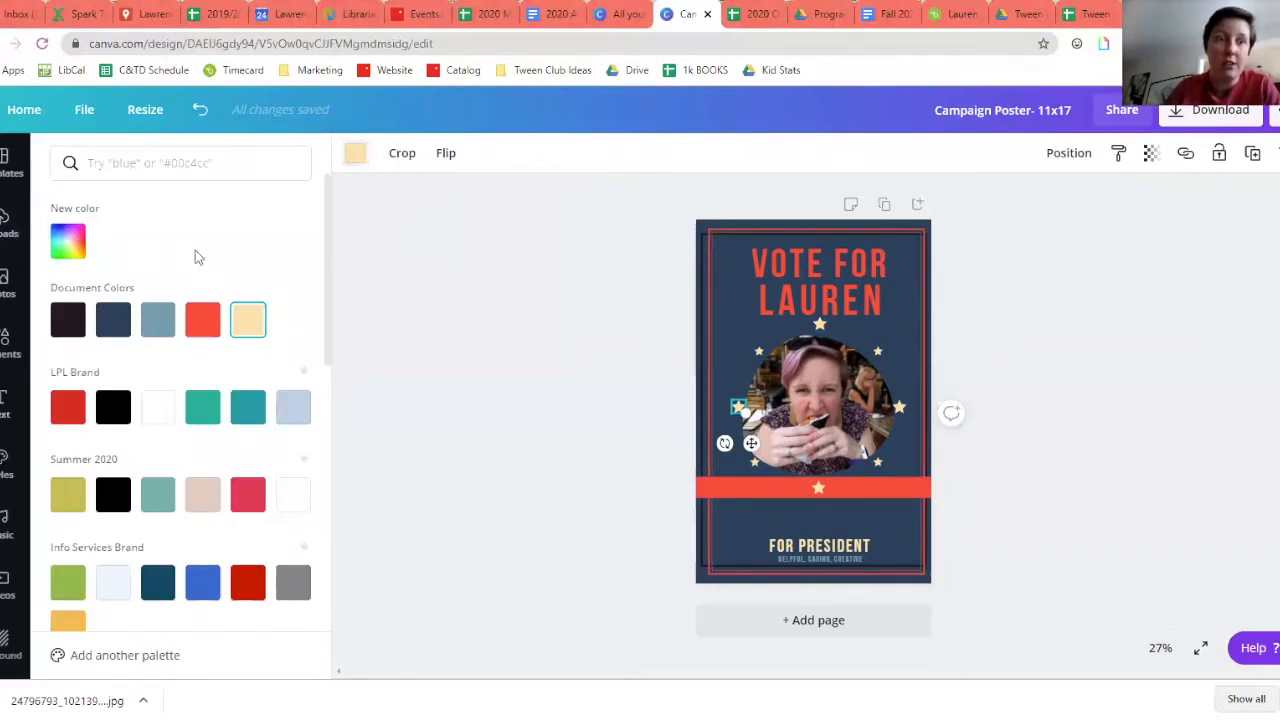
click(68, 241)
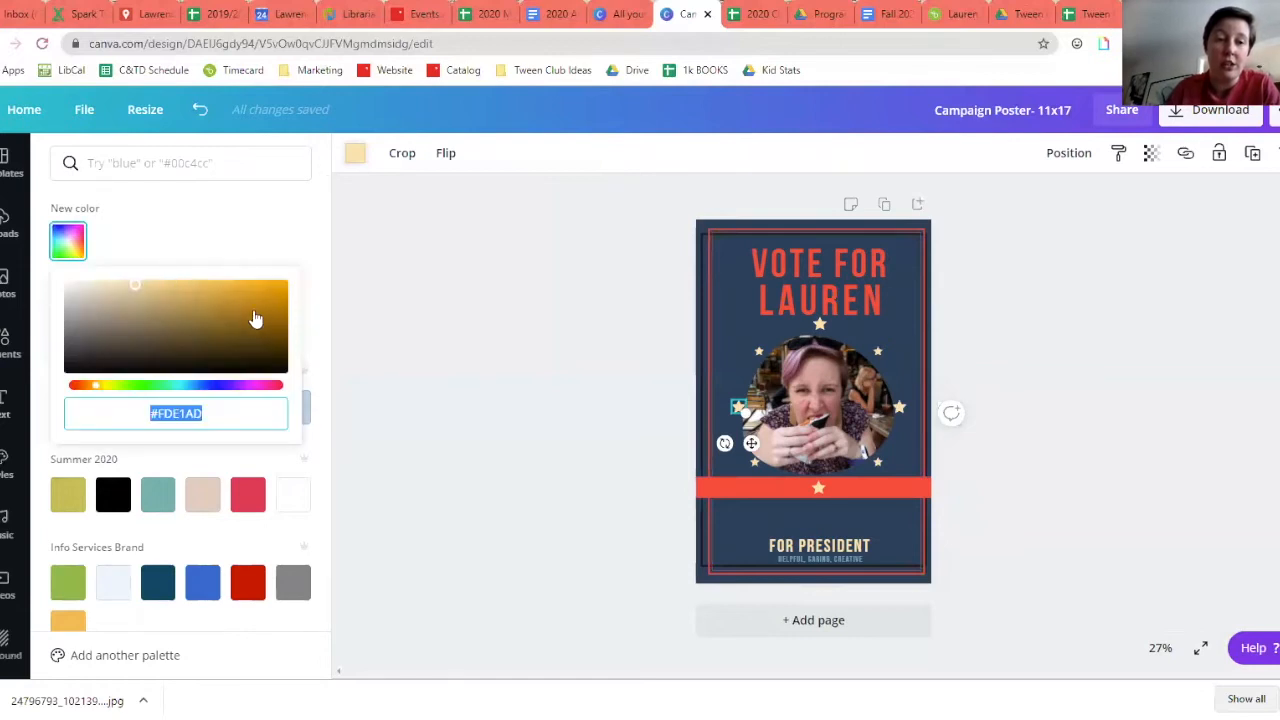
click(110, 387)
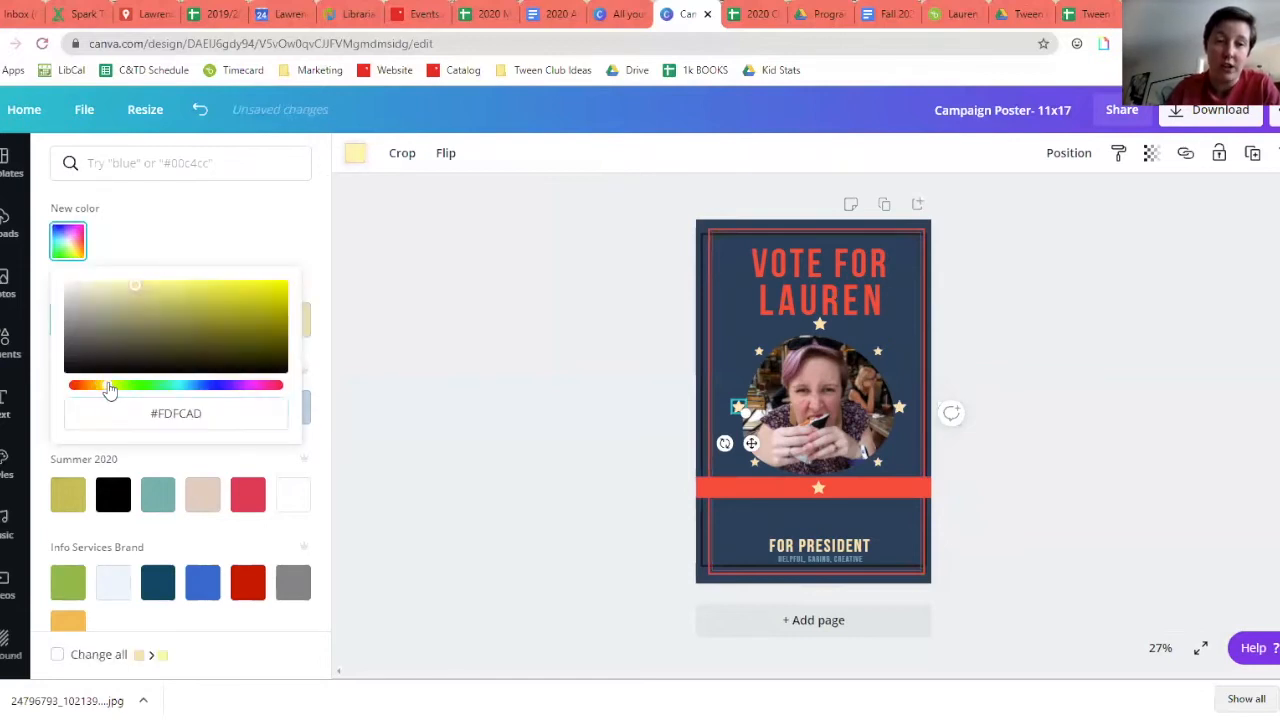
click(238, 286)
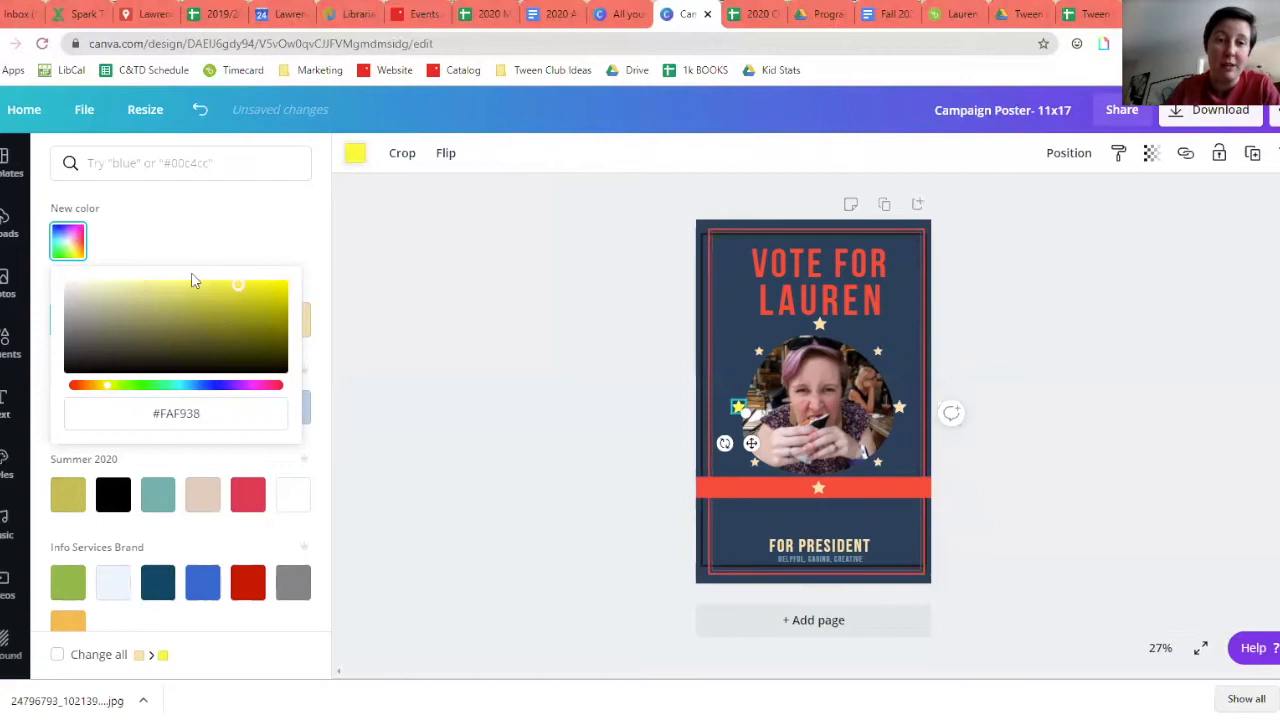
click(193, 166)
text(yellow)
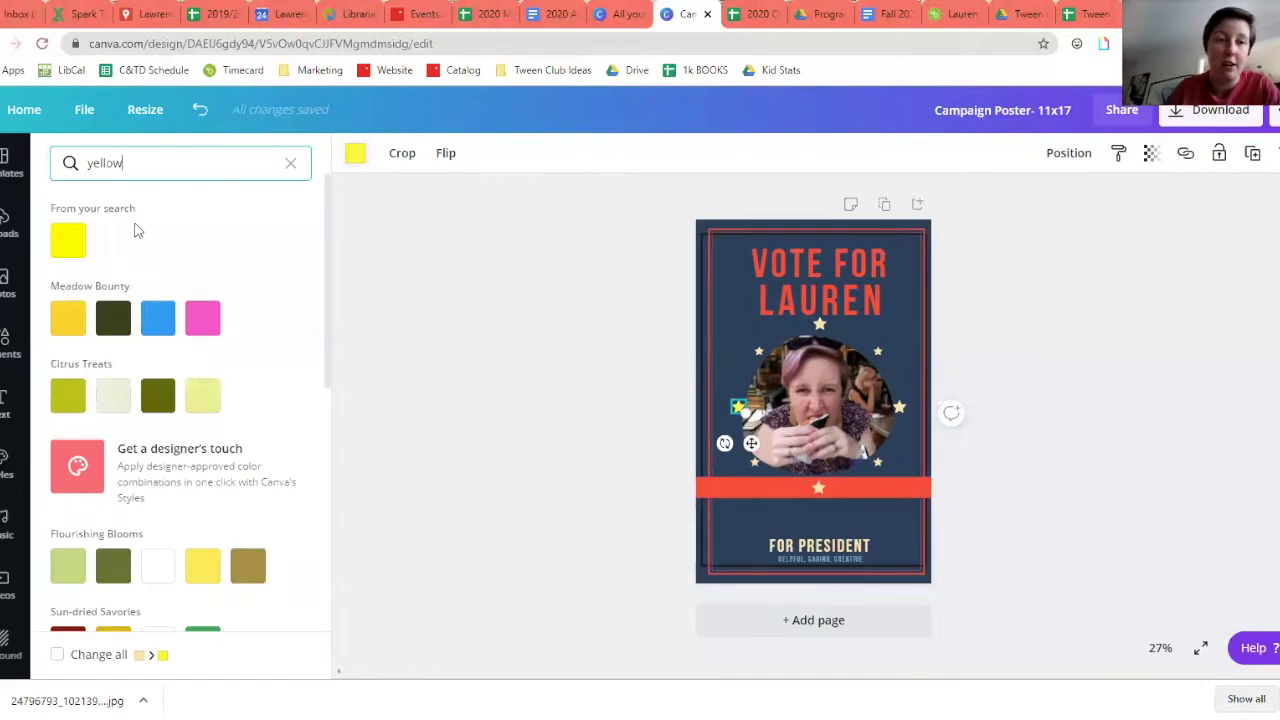
click(75, 246)
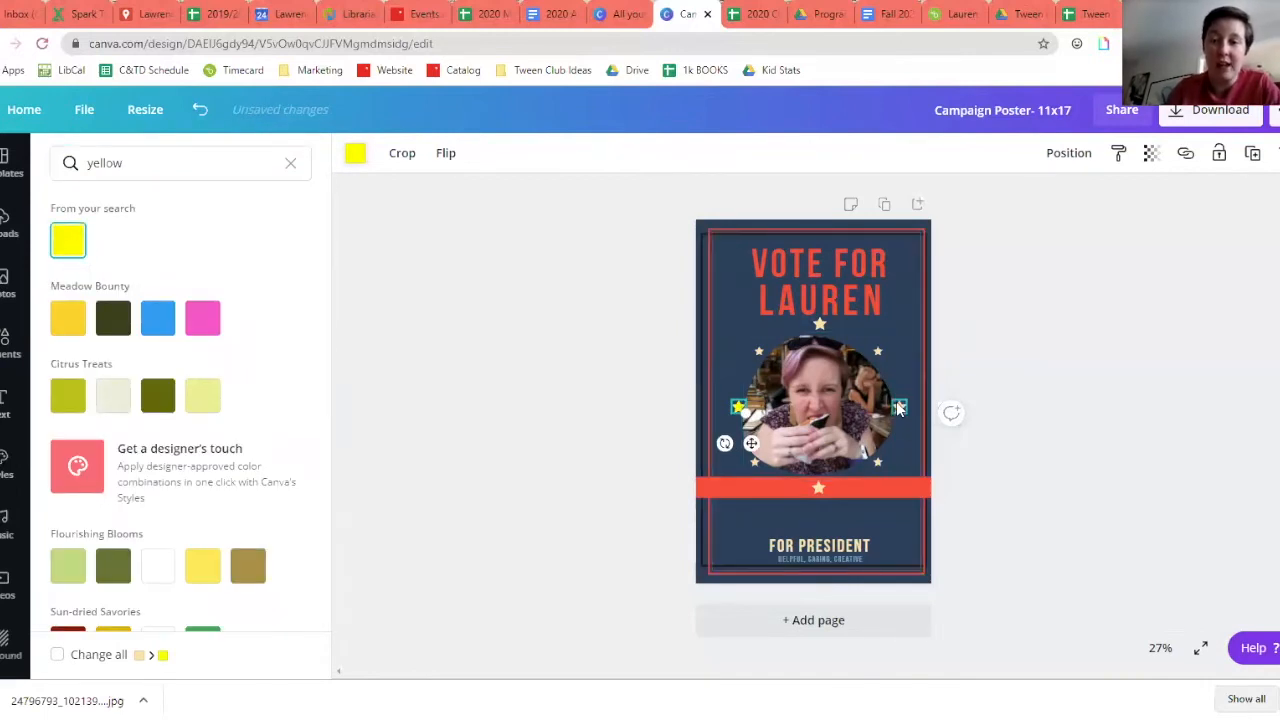
- Recolor the star right of the photo and the star on the red band with the document's bright yellow
click(898, 408)
click(355, 156)
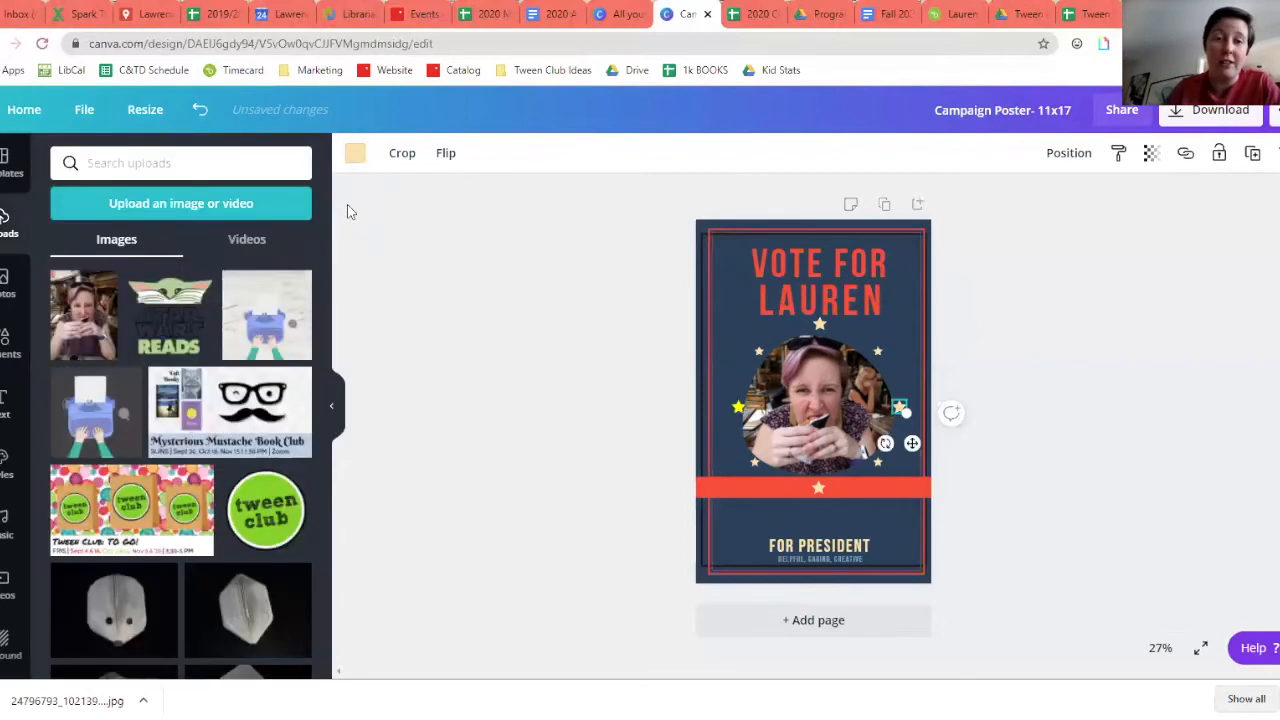
click(354, 160)
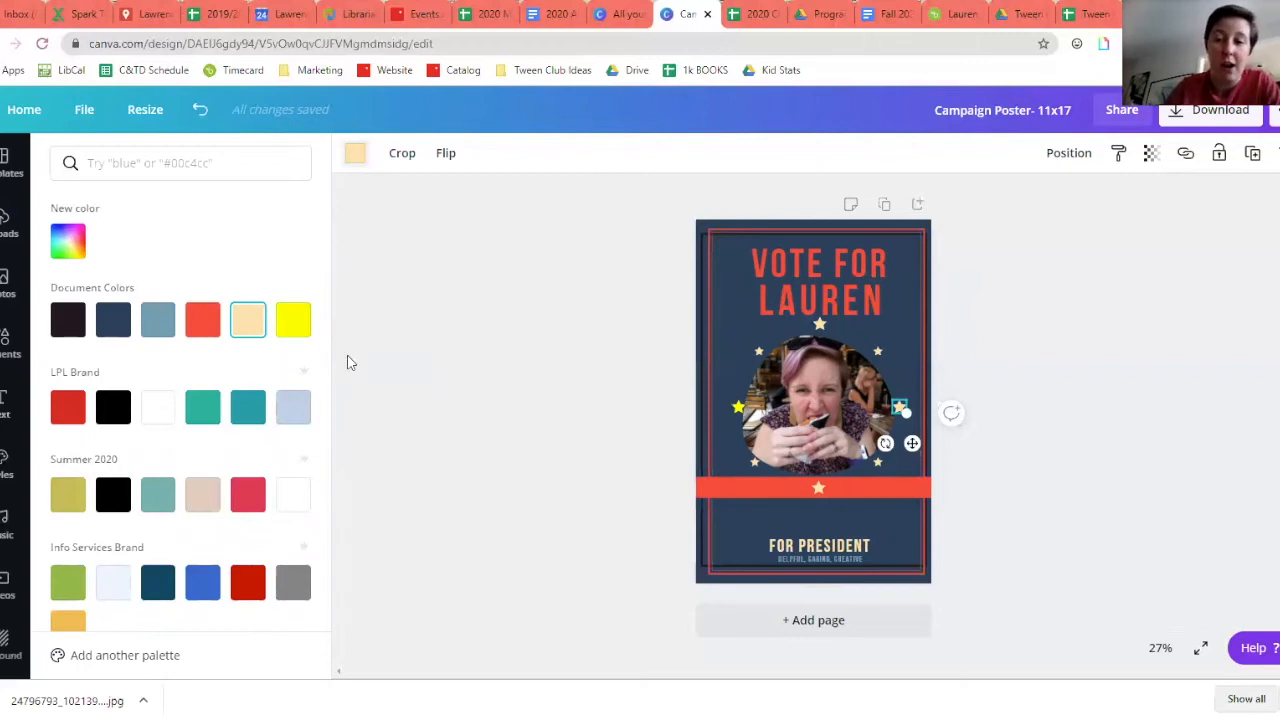
click(289, 331)
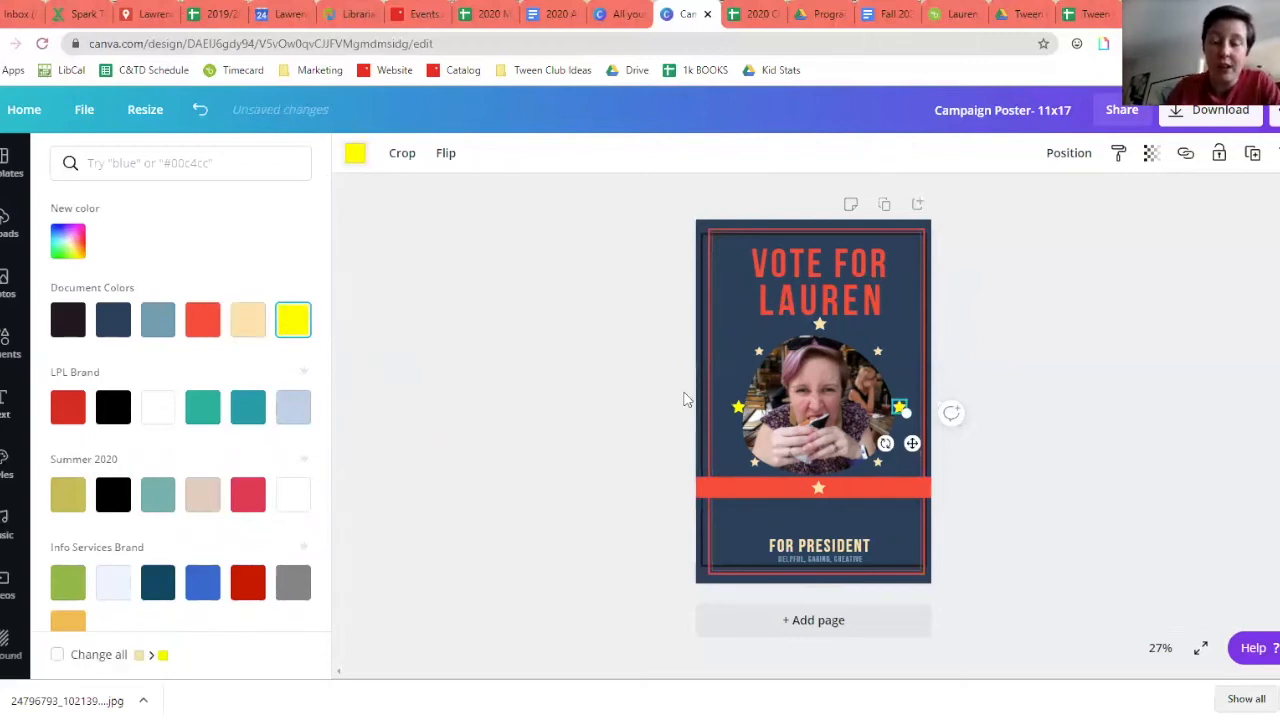
click(822, 489)
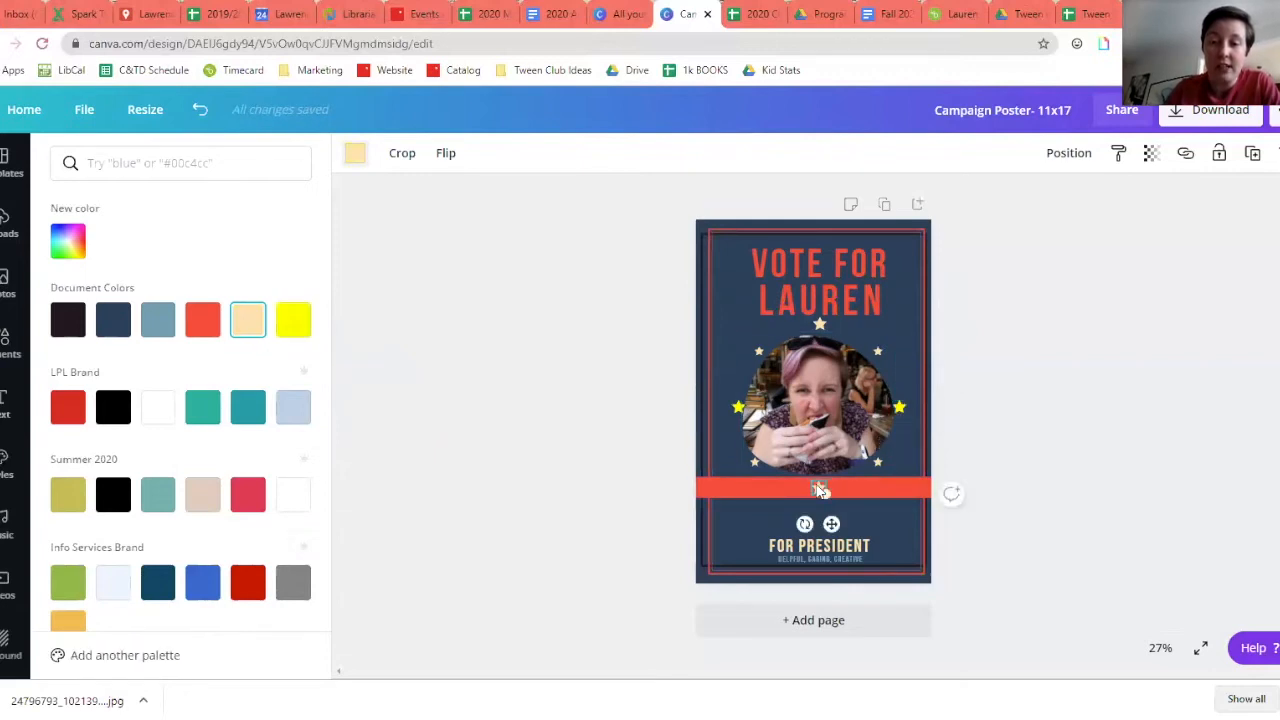
click(300, 330)
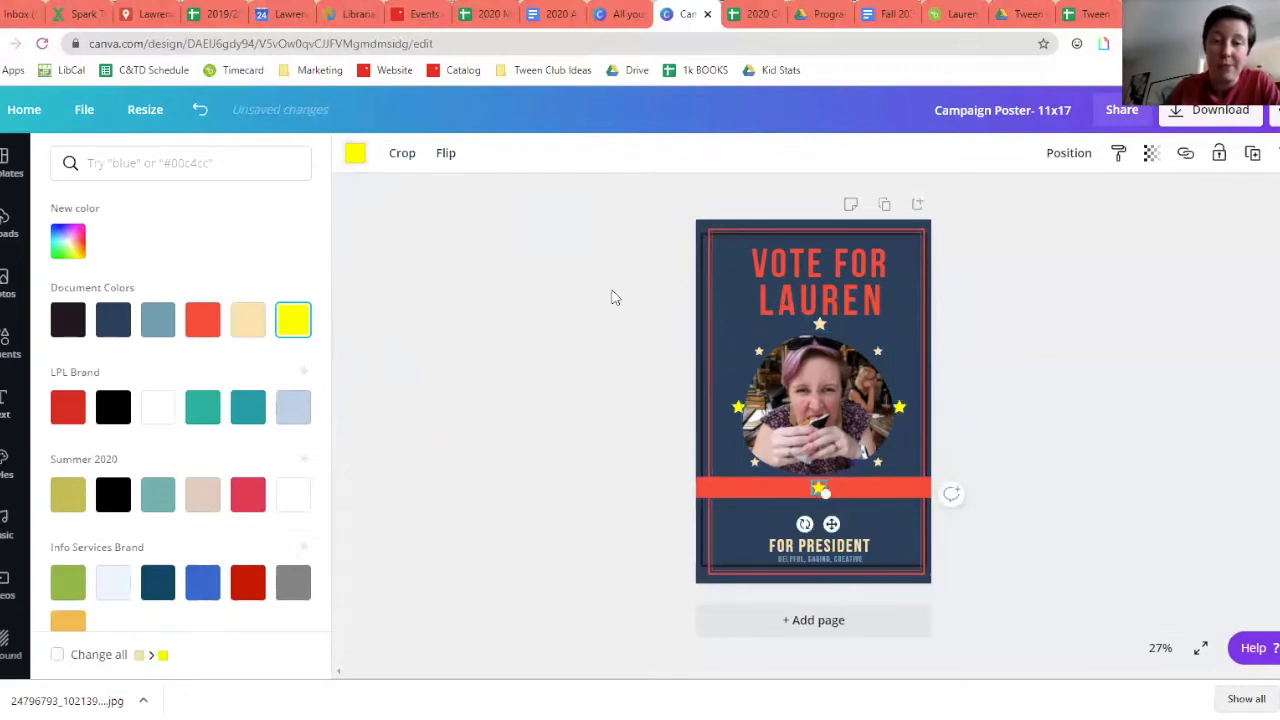
- Recolor the star above the photo bright yellow, shifting the candidate's name up to reach it and returning the name below VOTE FOR
click(819, 326)
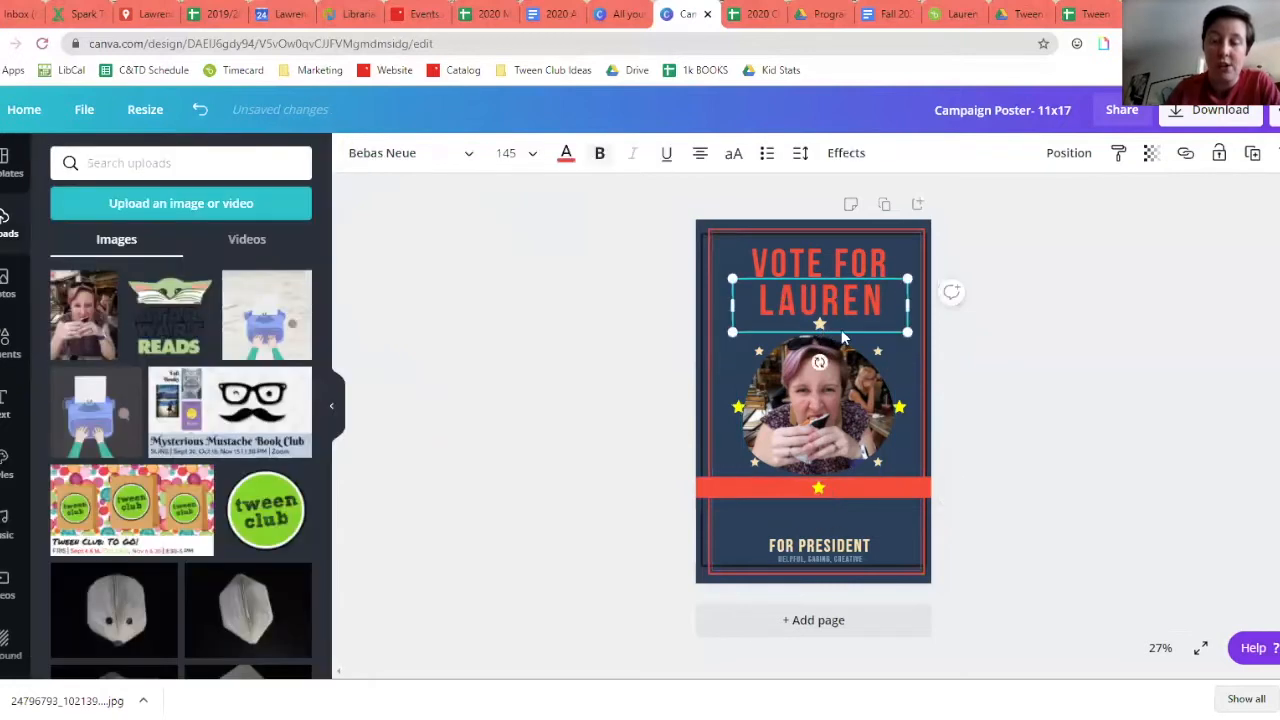
click(962, 368)
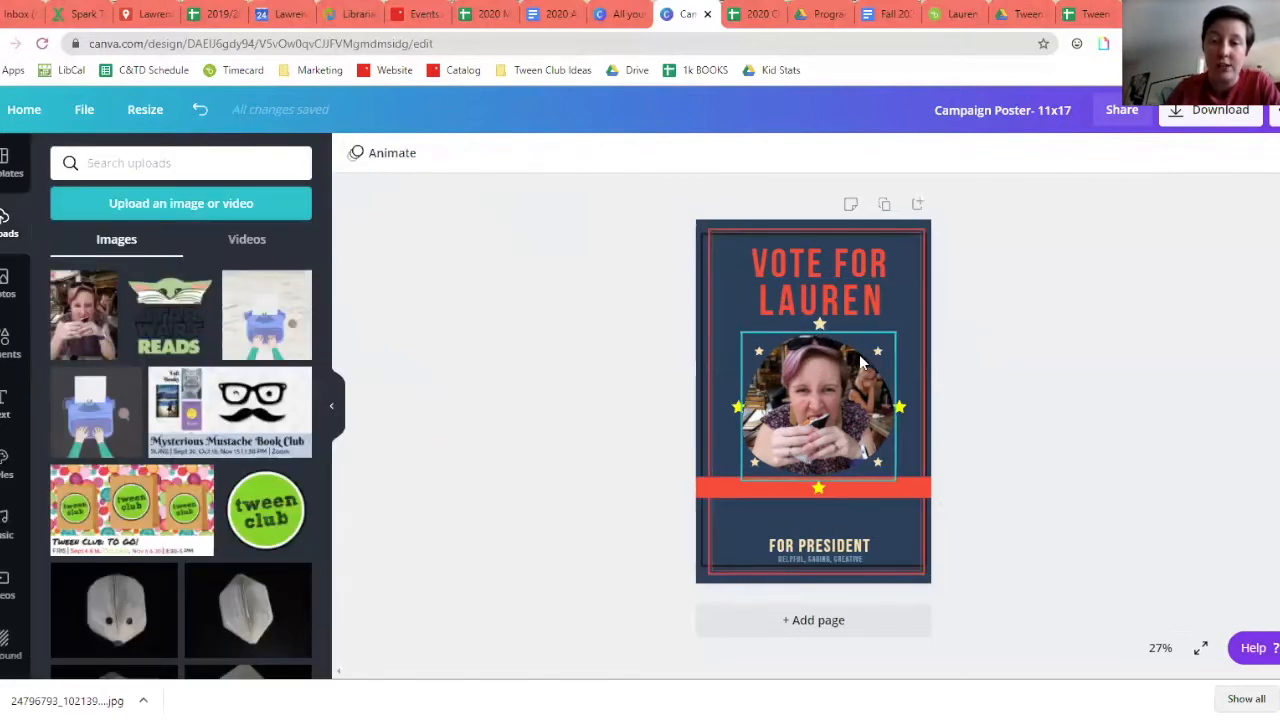
click(826, 314)
drag(826, 314, 815, 272)
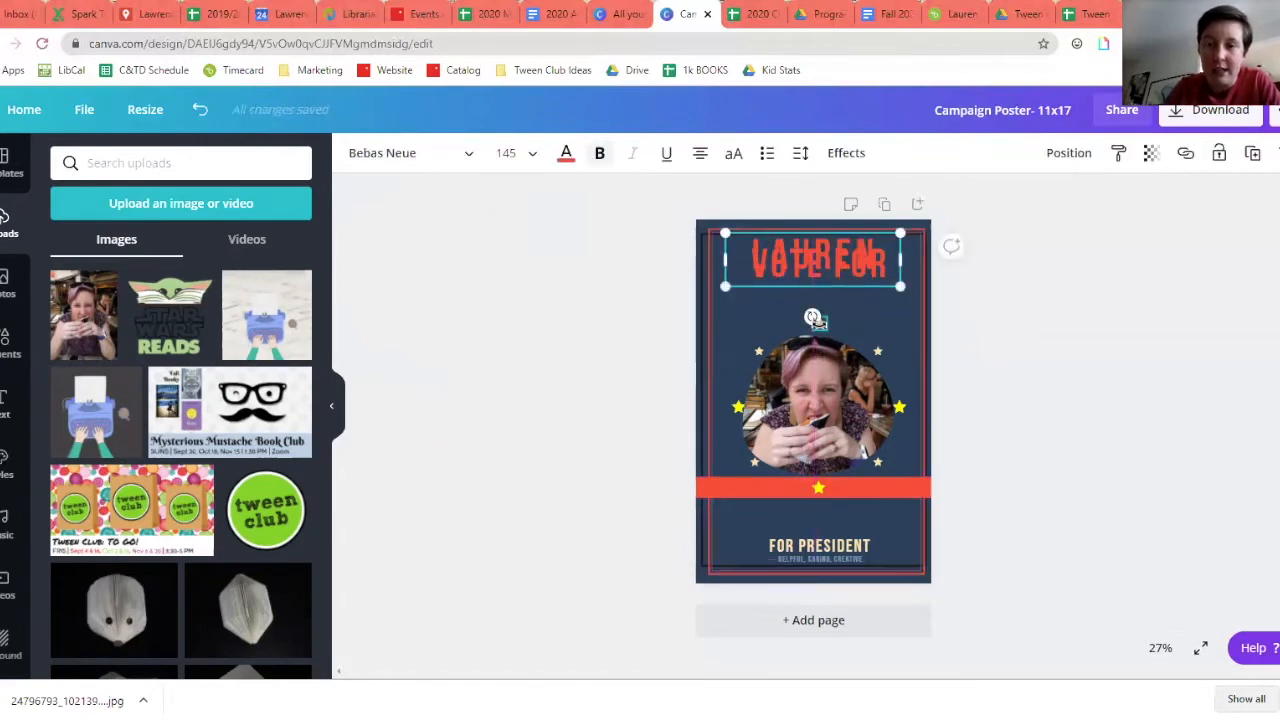
click(820, 324)
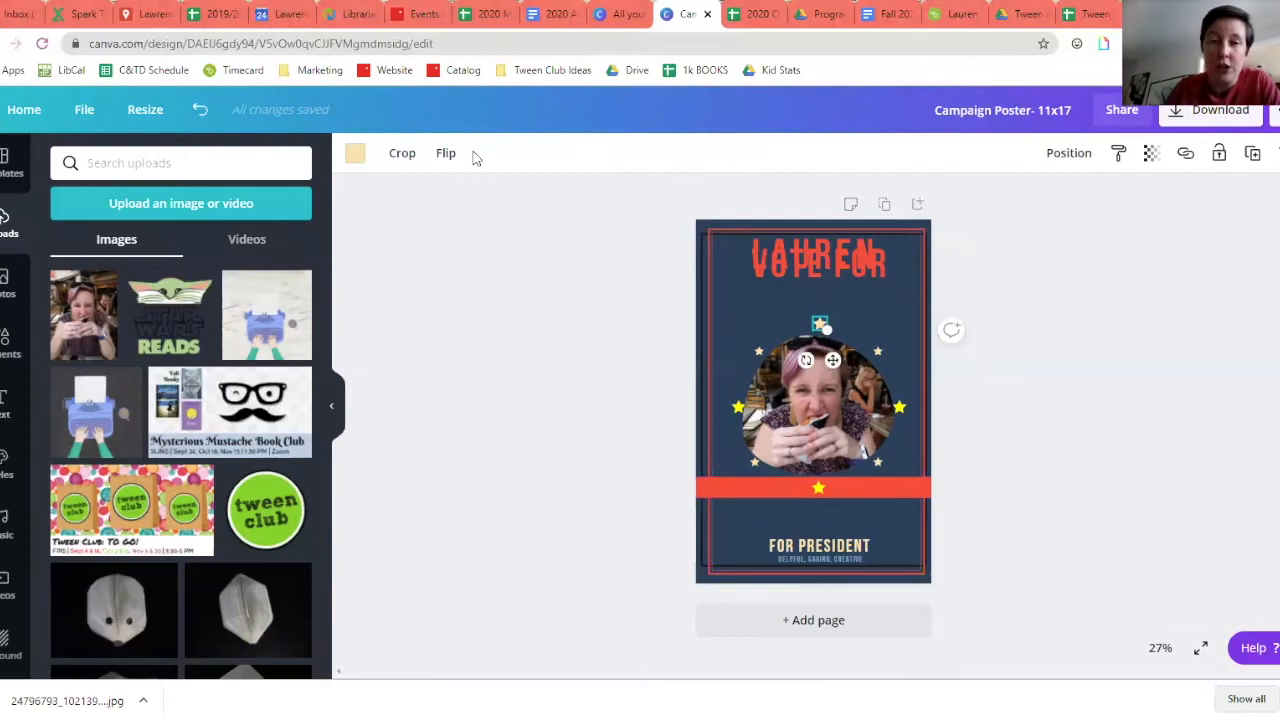
click(355, 153)
click(293, 320)
drag(812, 258, 813, 297)
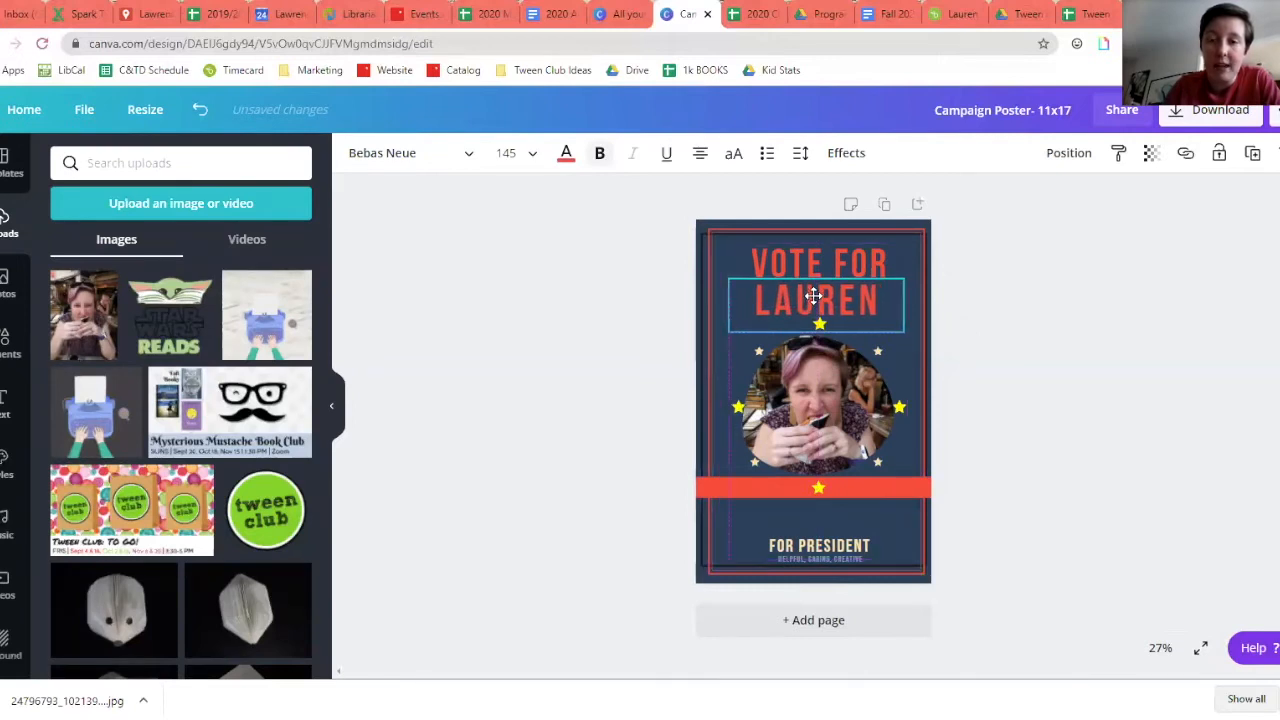
click(1103, 369)
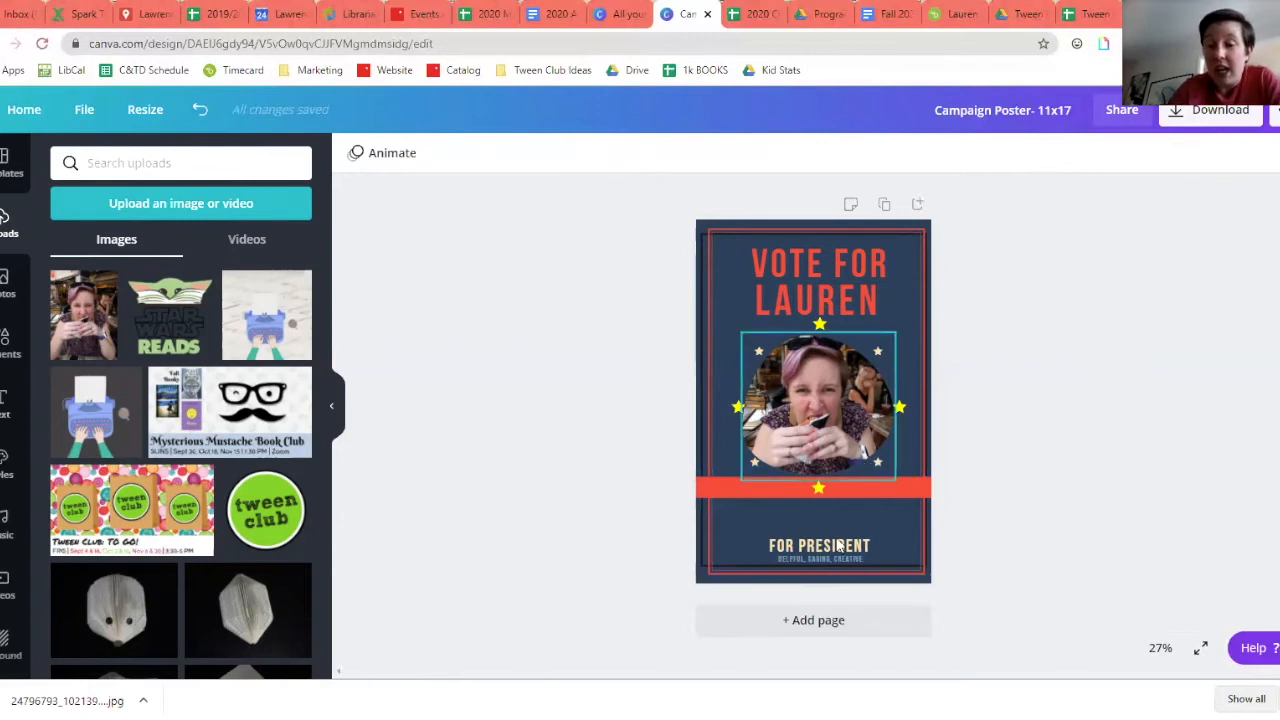
- Move FOR PRESIDENT up to just below the red band and place the HELPFUL, CARING, CREATIVE line directly beneath it
drag(822, 549, 821, 512)
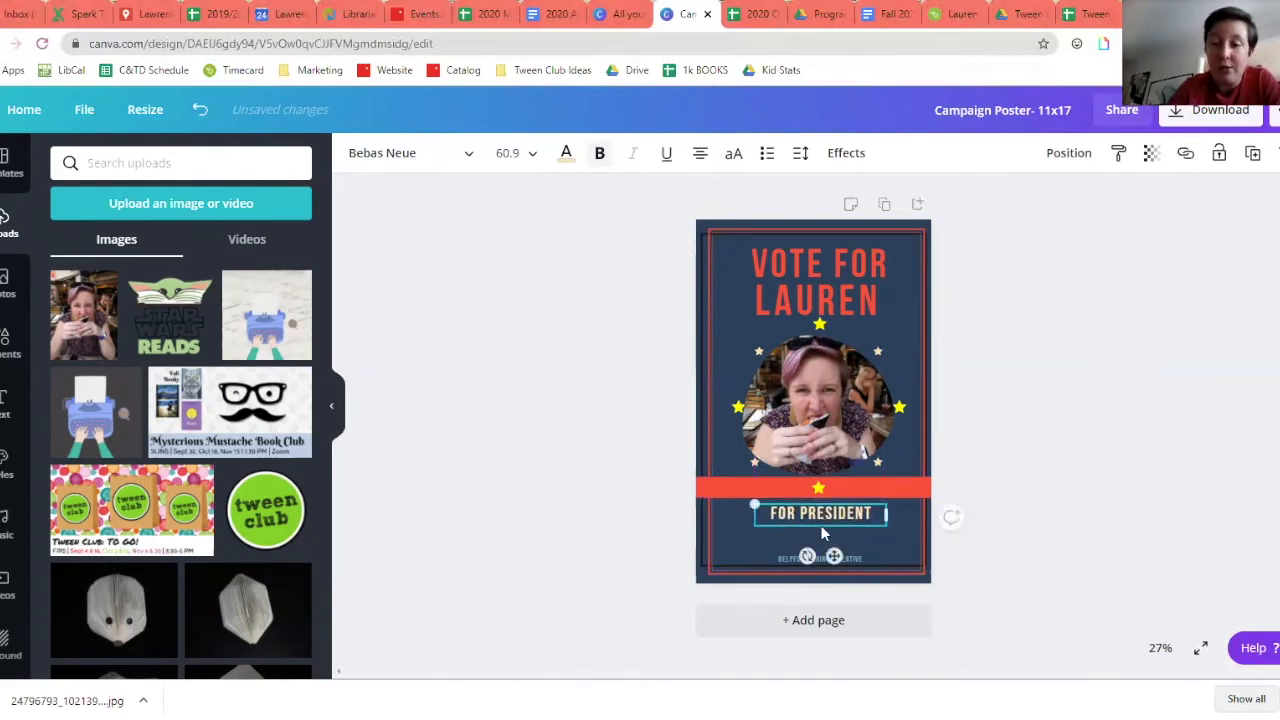
click(782, 562)
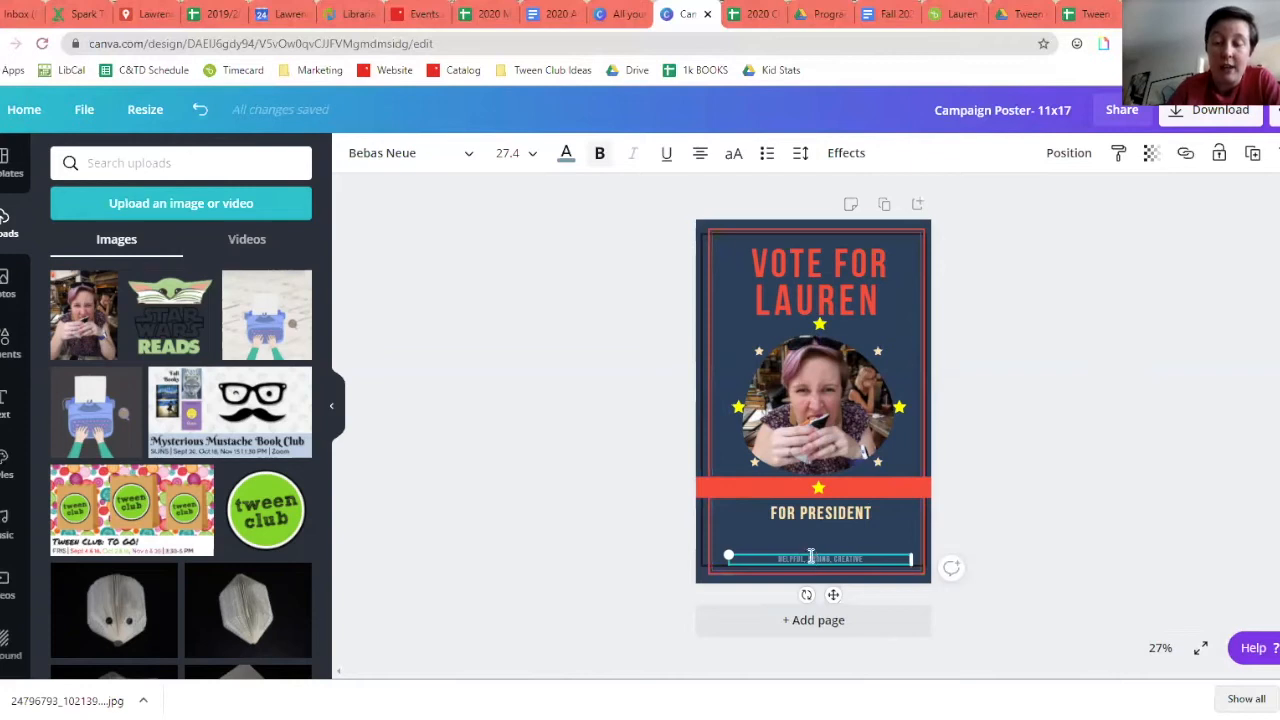
drag(808, 554, 806, 530)
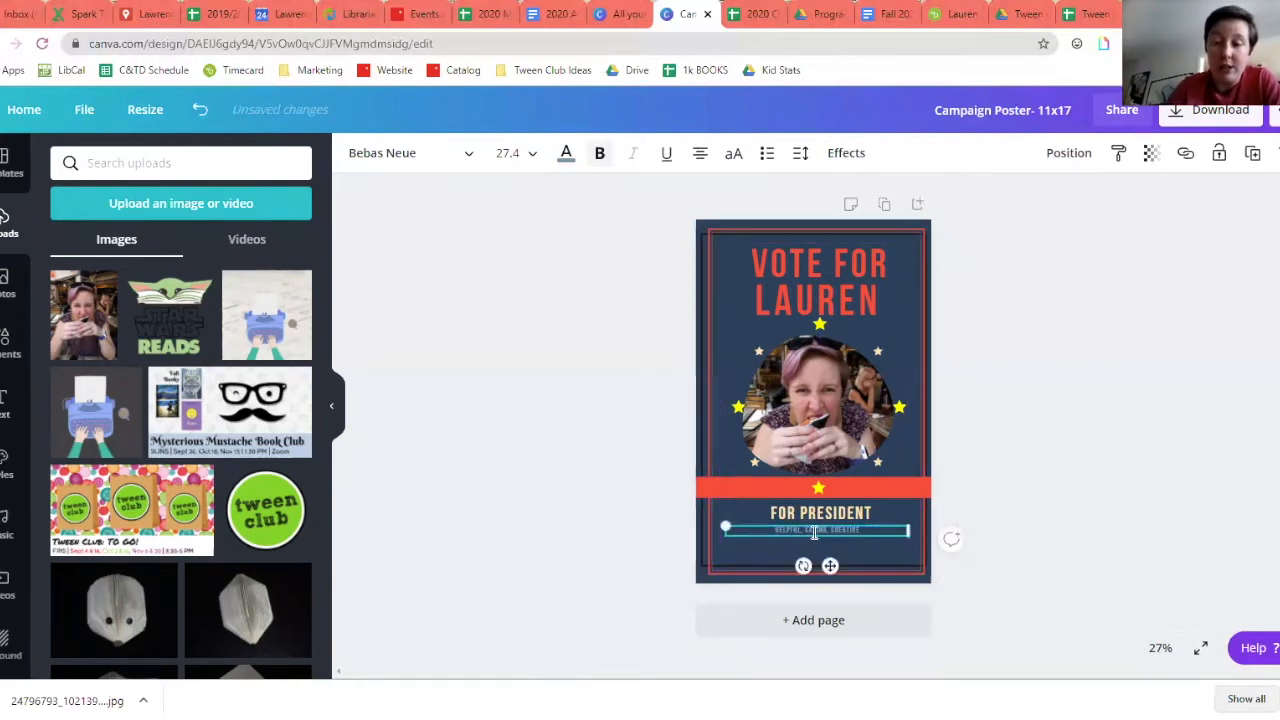
- Set the HELPFUL, CARING, CREATIVE line's font size to 48 and replace its text with "HARDWWORKING, FUN, GOOFY"
click(508, 155)
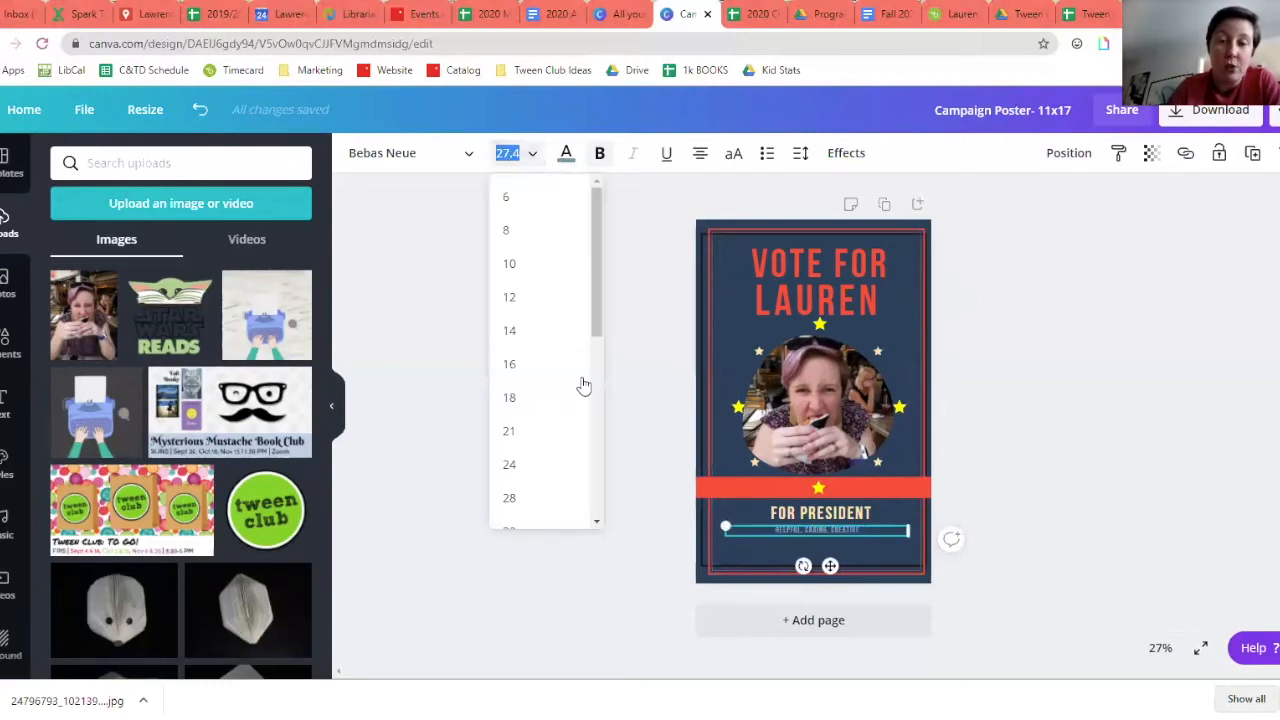
drag(596, 300, 608, 417)
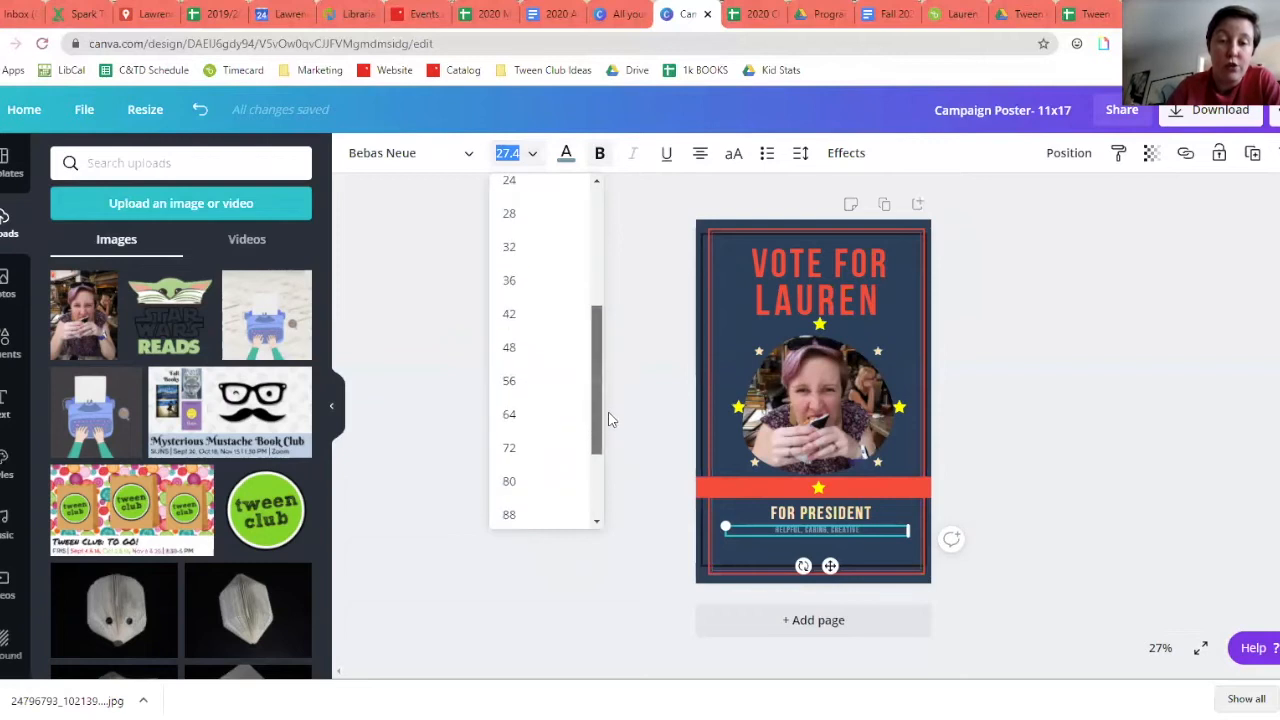
click(536, 350)
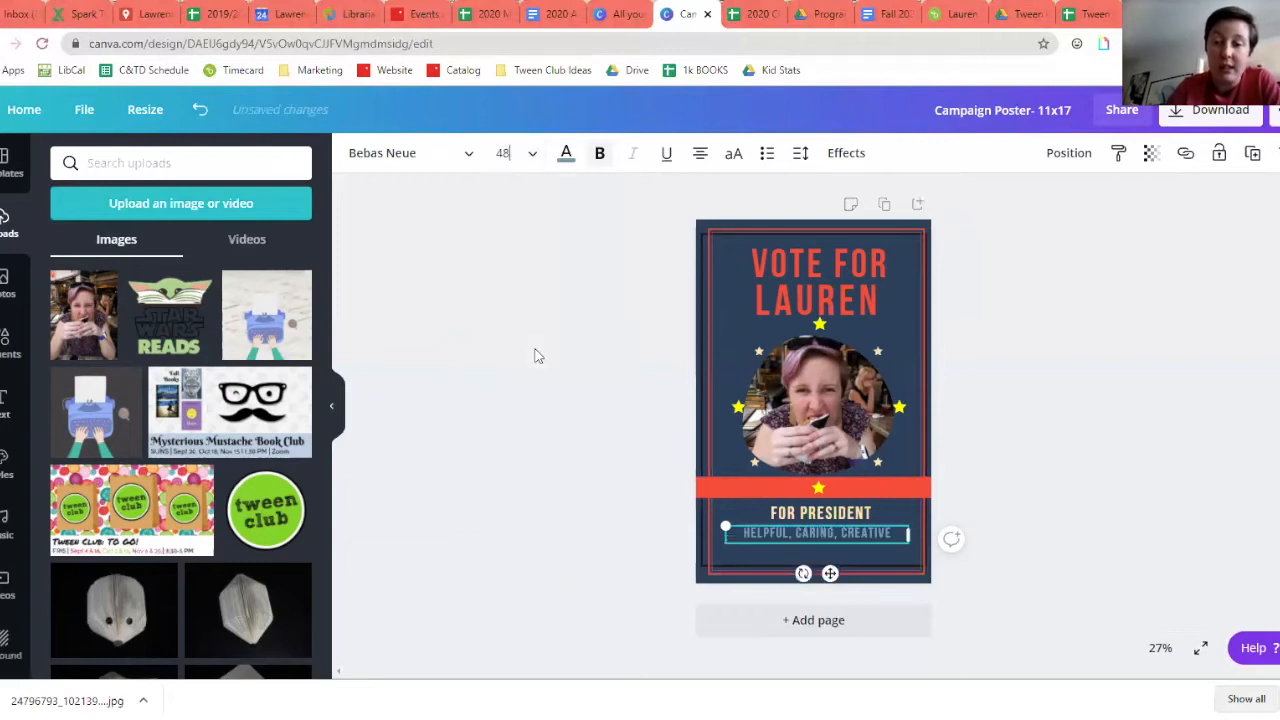
double_click(833, 531)
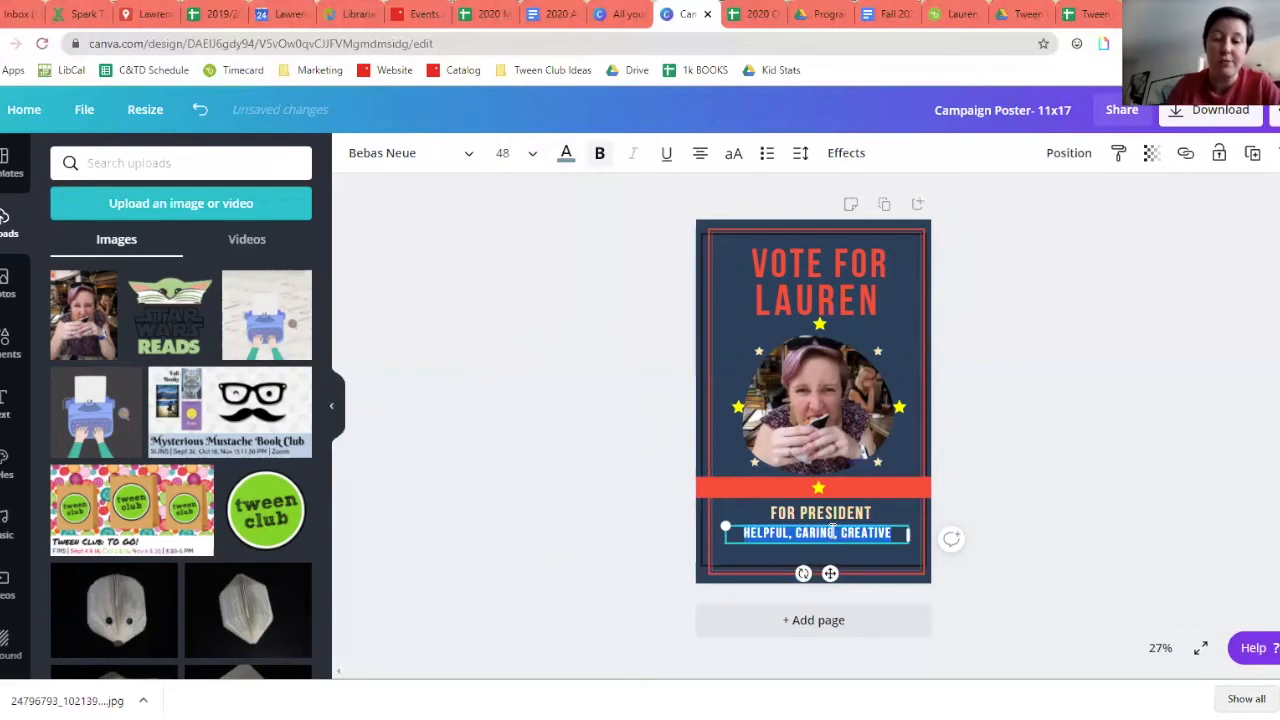
text(HARDWORK)
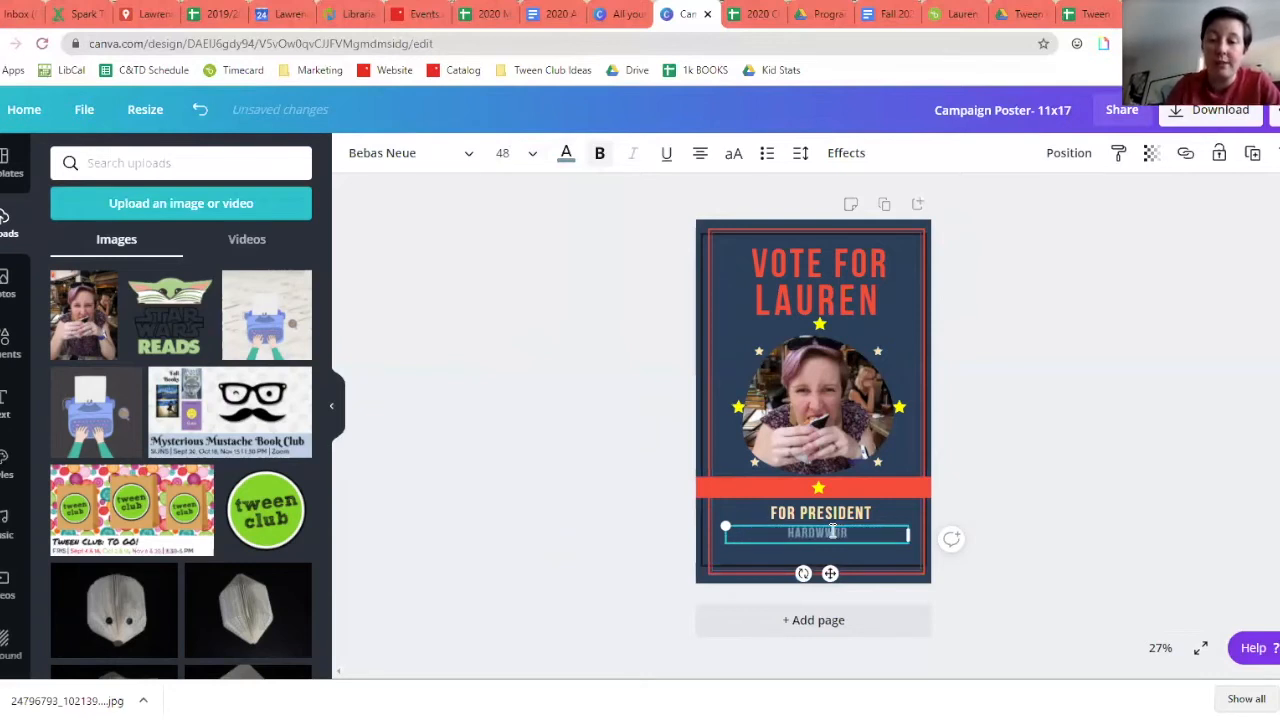
text(ING,)
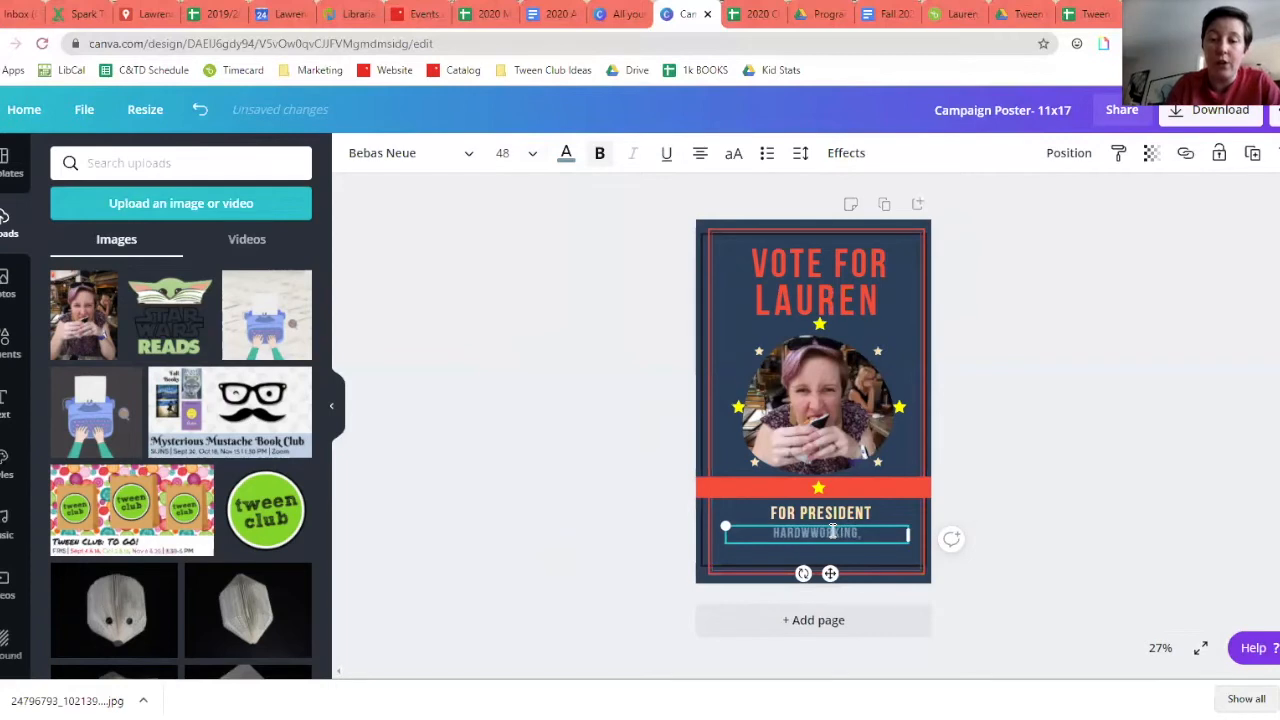
text( FUN, GOOFY)
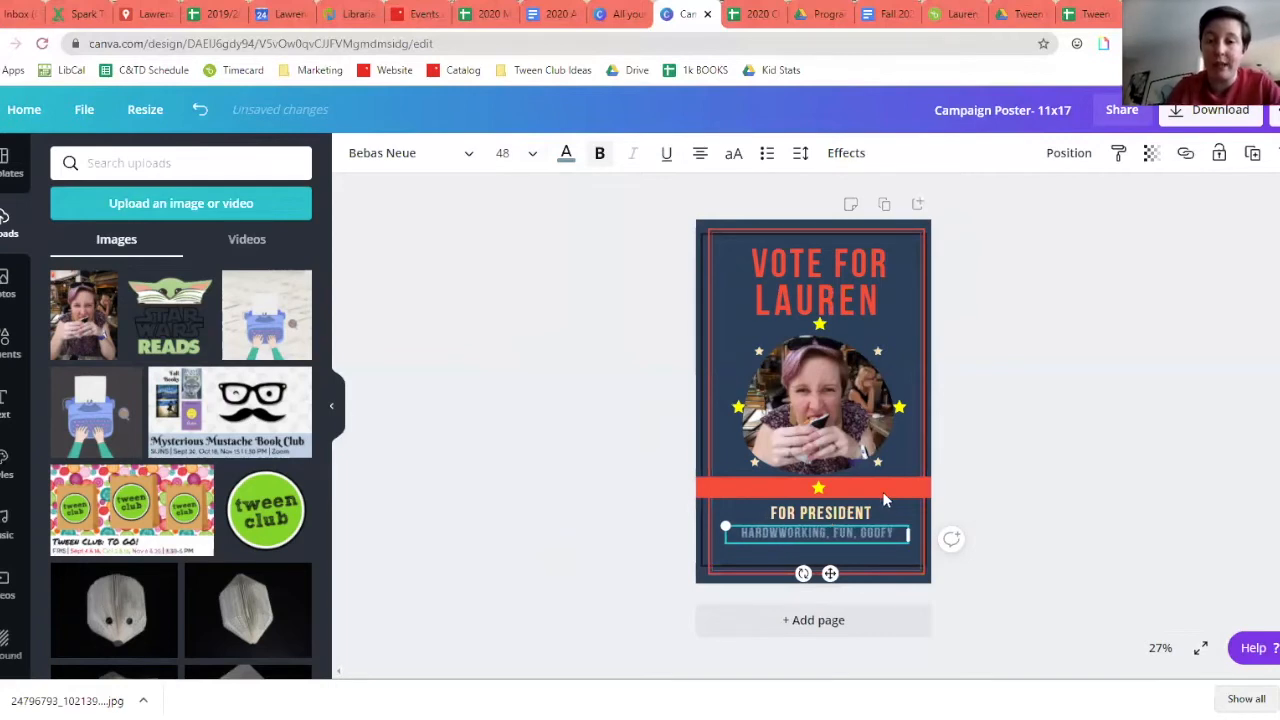
- Recolor the tagline below FOR PRESIDENT white from the LPL Brand palette
click(410, 160)
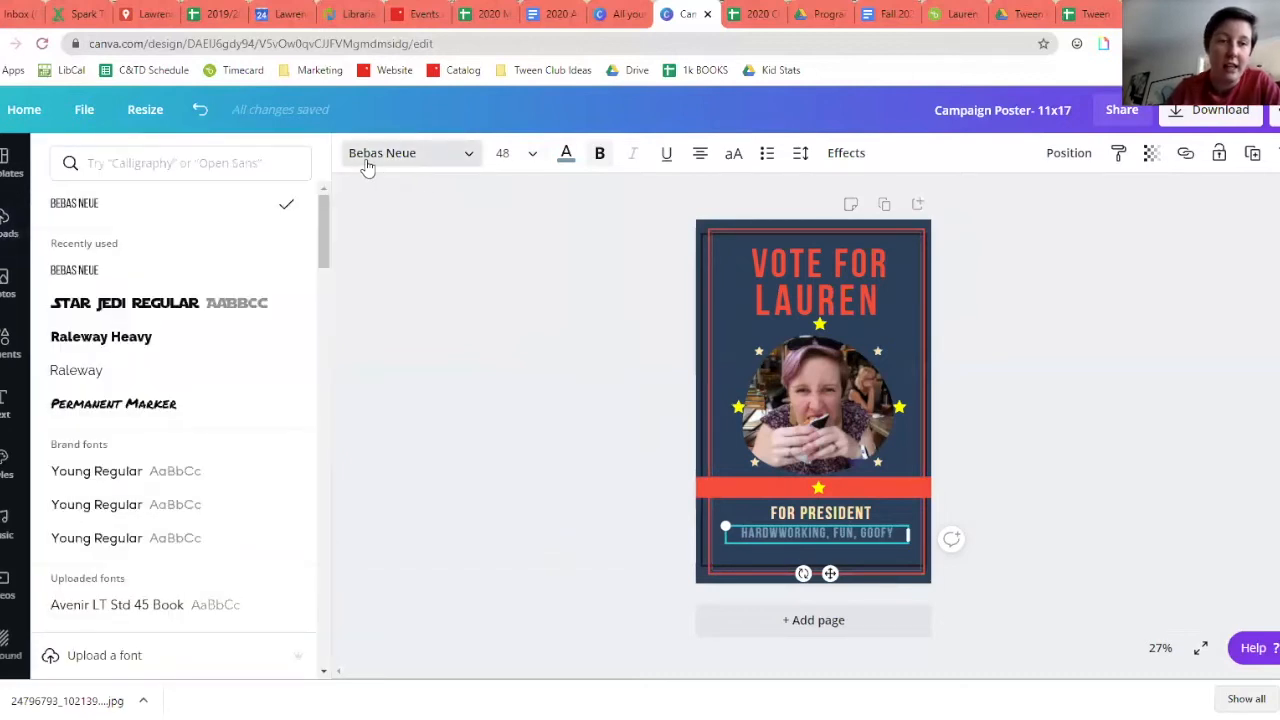
click(567, 154)
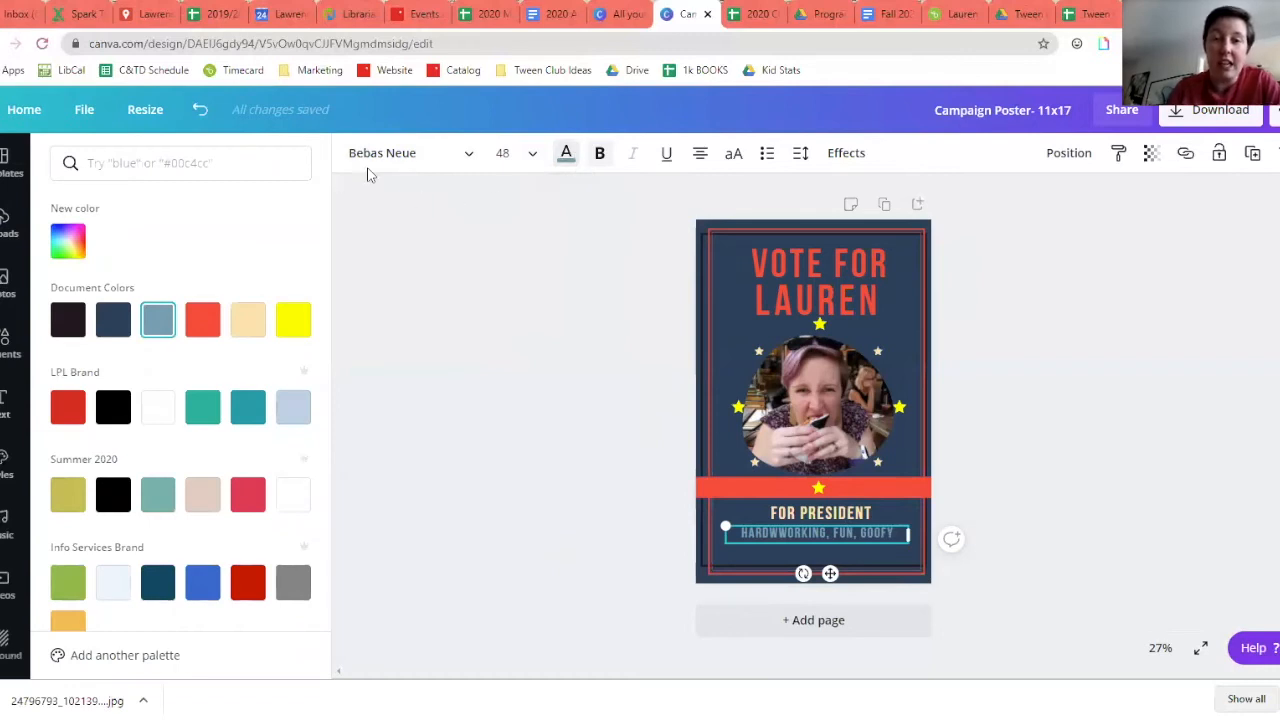
click(566, 158)
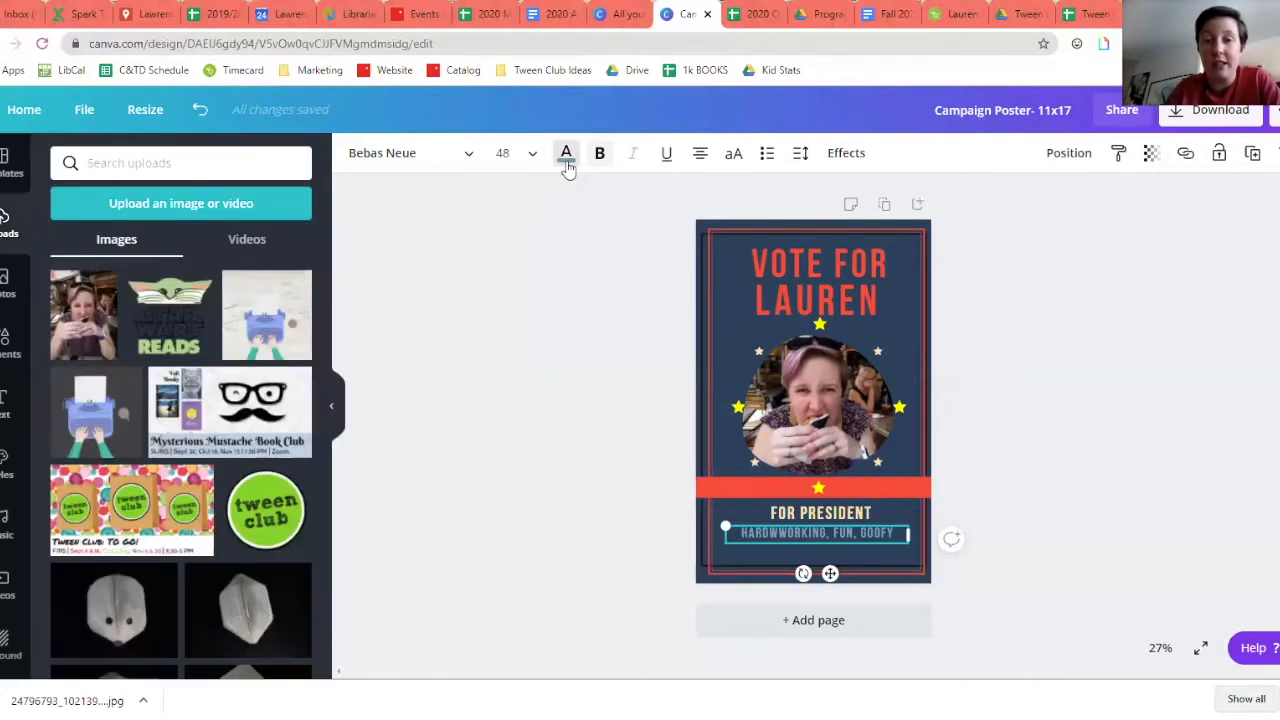
click(566, 158)
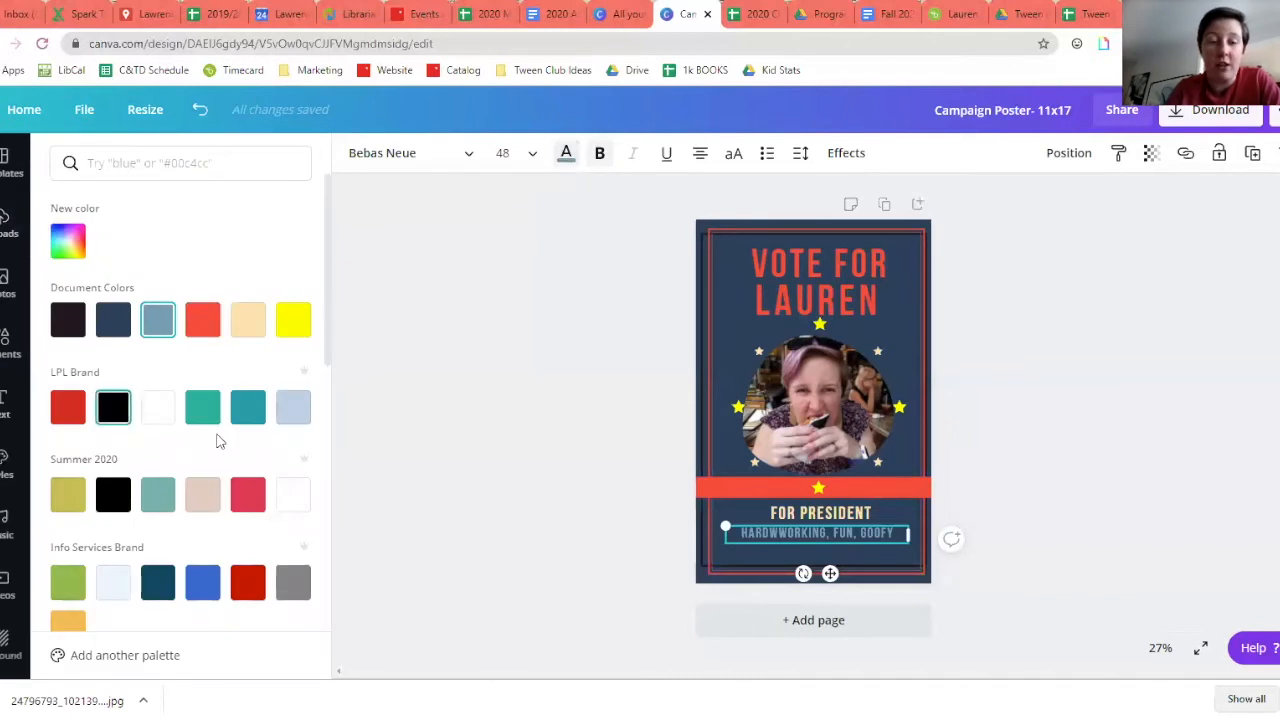
click(157, 418)
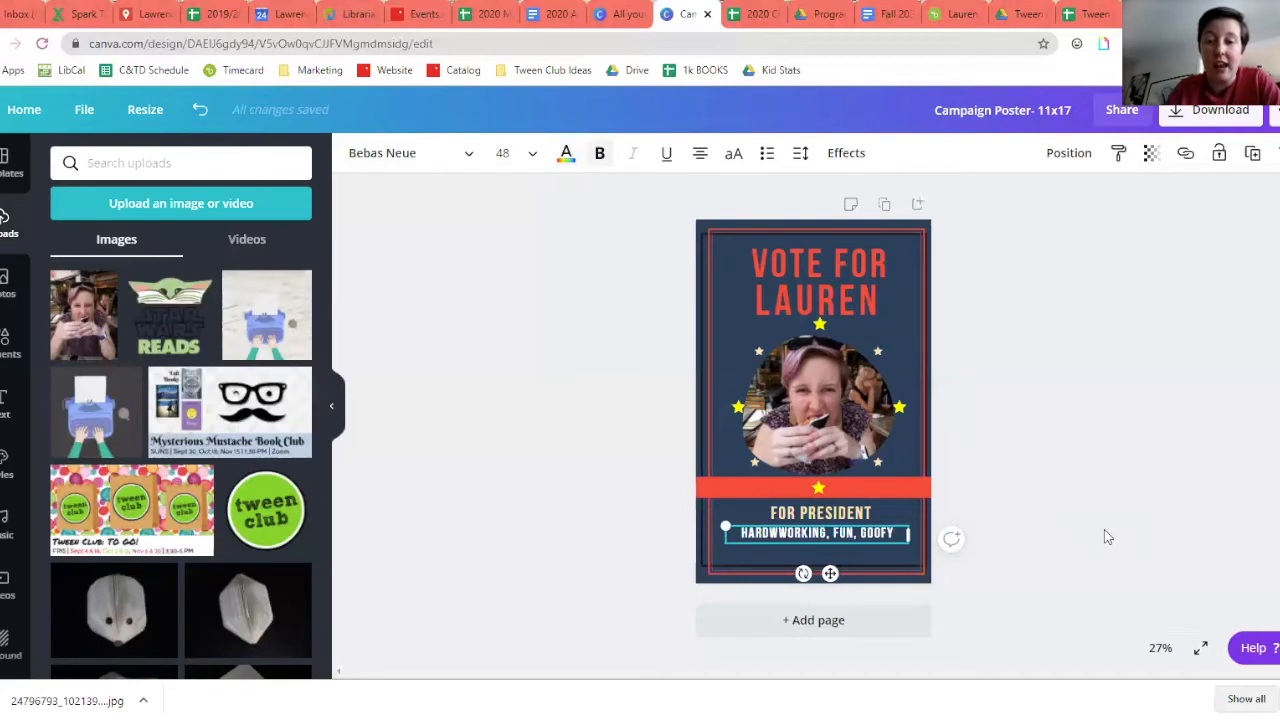
click(1105, 532)
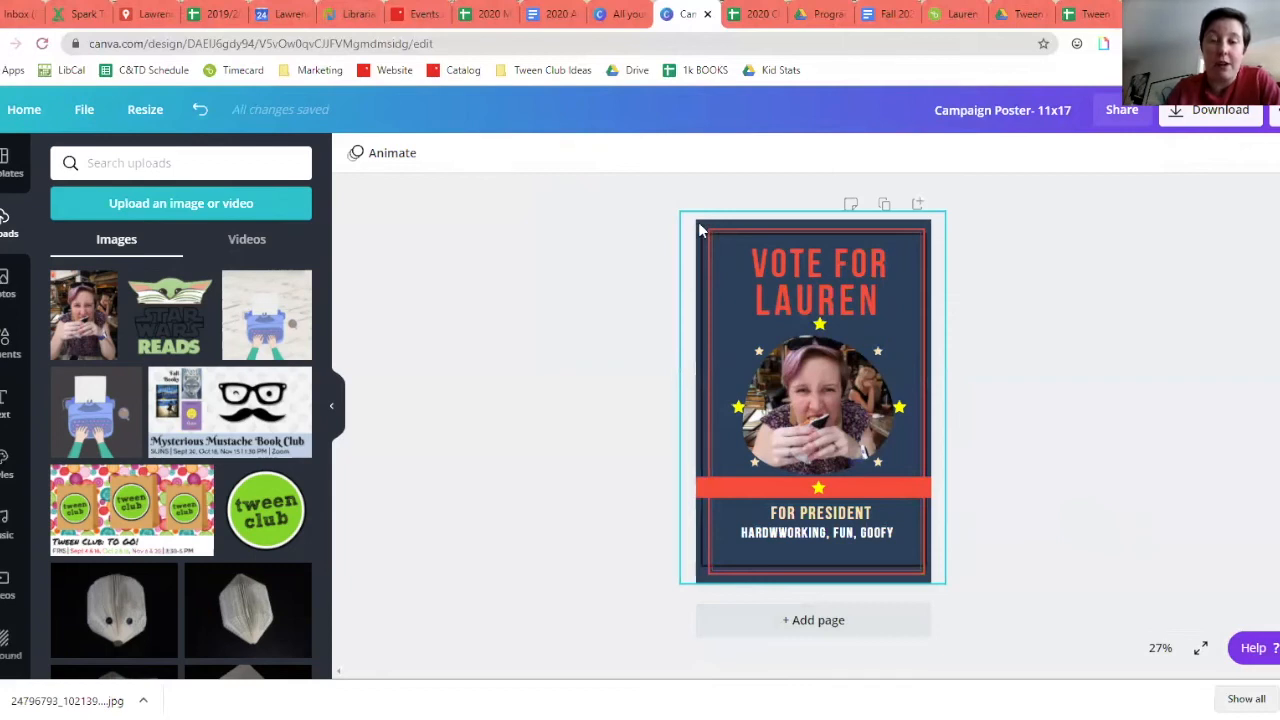
- Center the dark blue background shape on the page and recolor it with the green from the LPL Brand palette
click(700, 230)
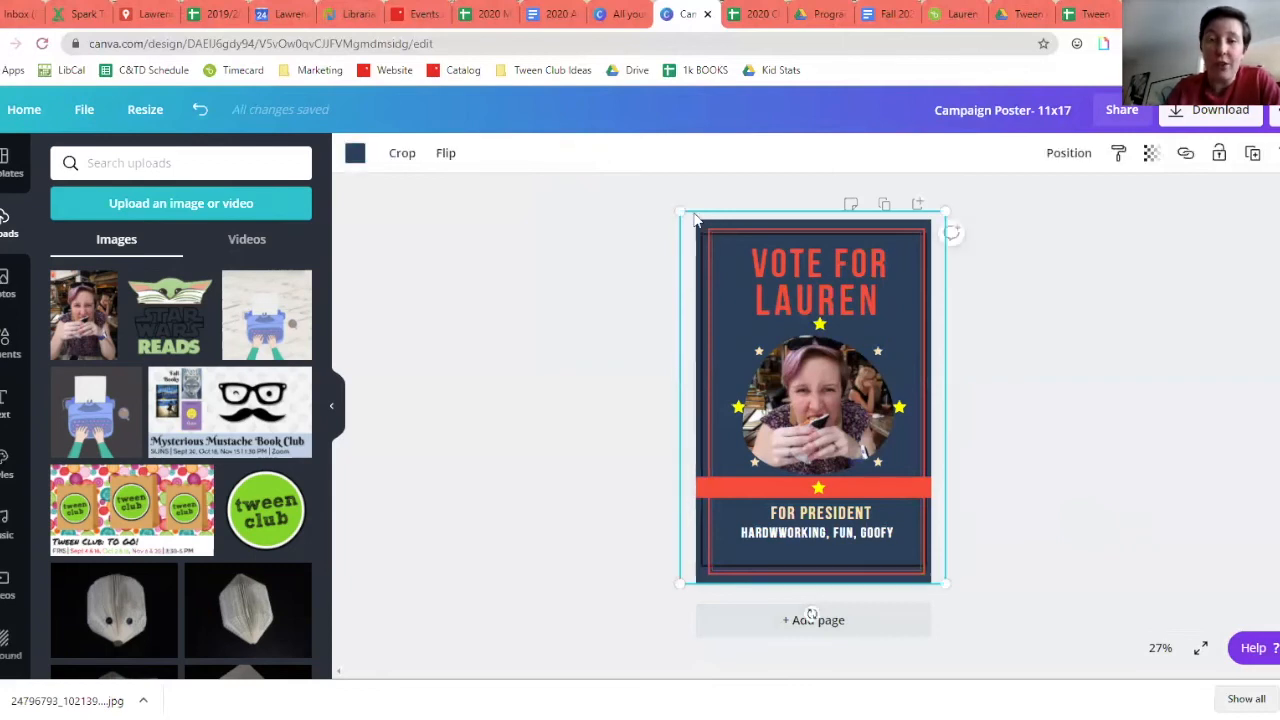
drag(729, 251, 691, 216)
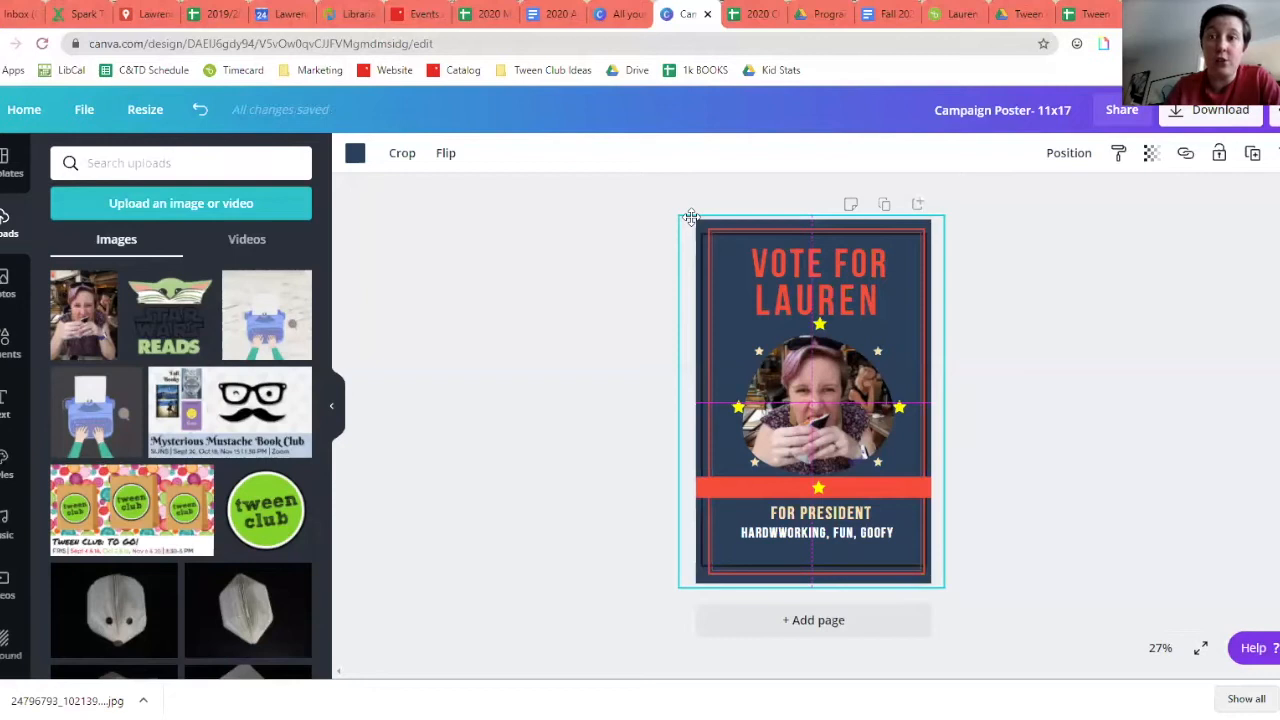
drag(691, 217, 691, 217)
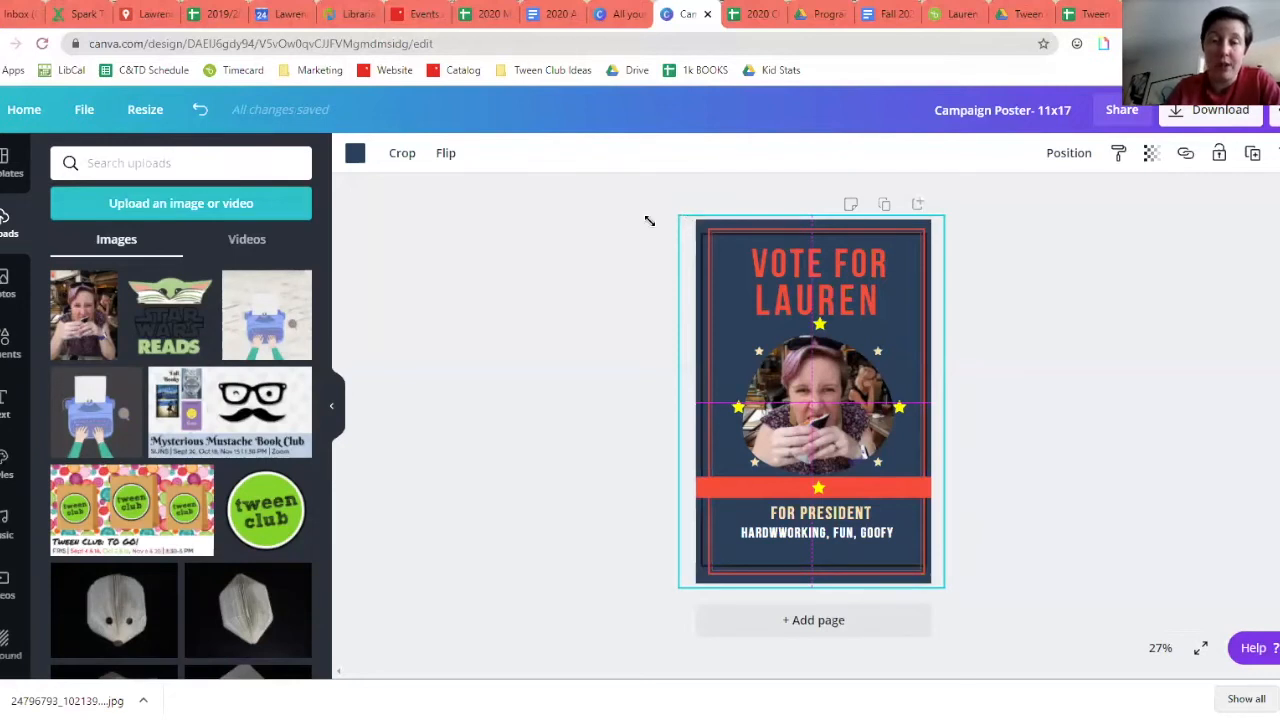
click(354, 155)
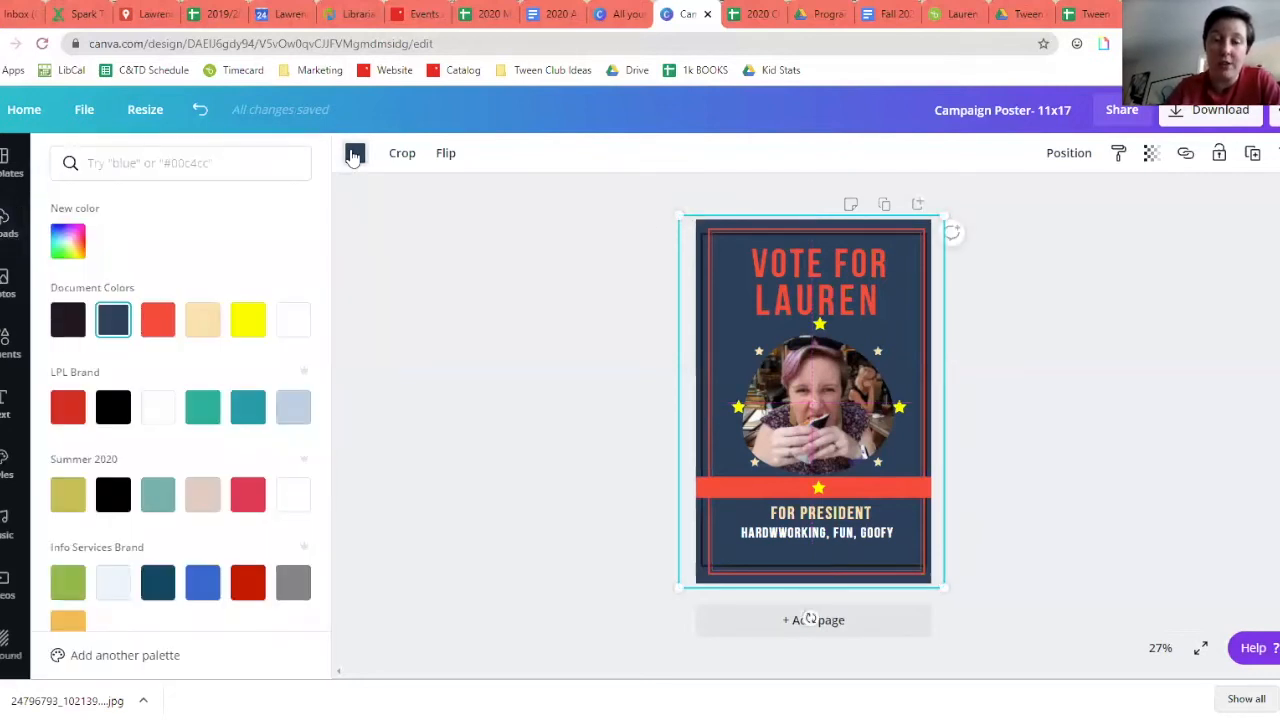
click(249, 424)
click(213, 420)
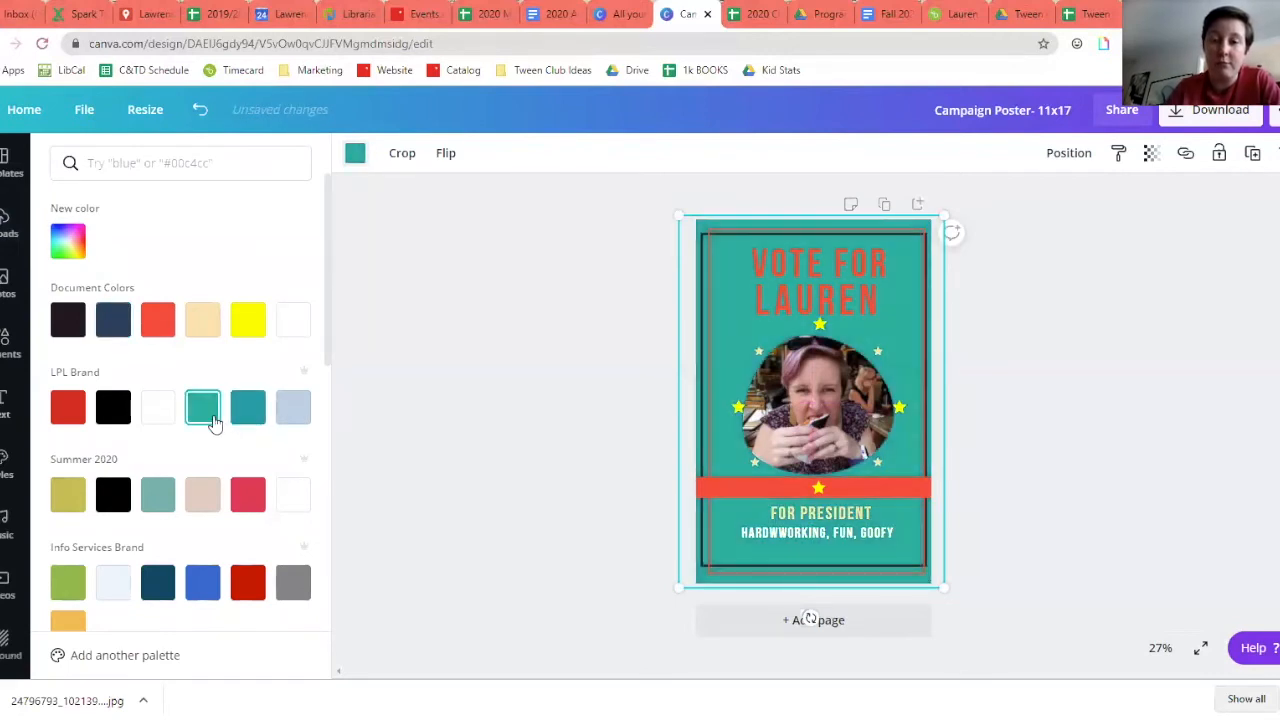
click(405, 382)
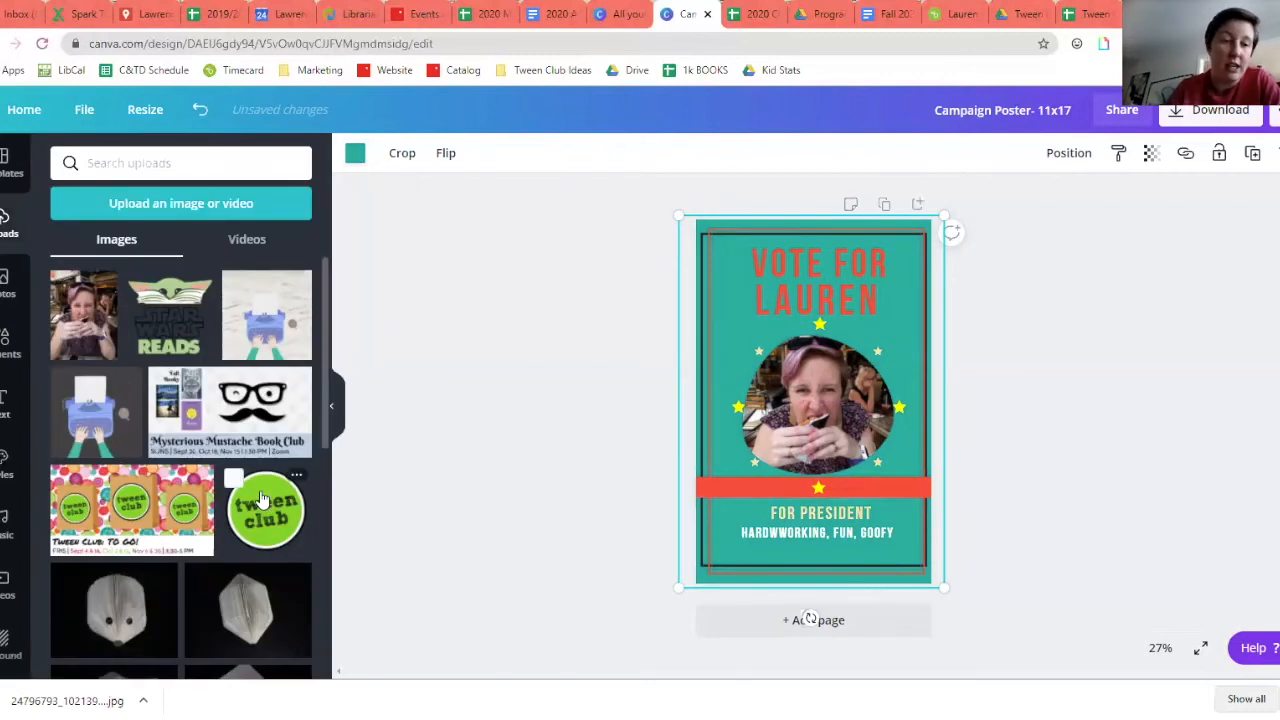
- Apply the pink gradient from the Gradients backgrounds as the page background
click(10, 655)
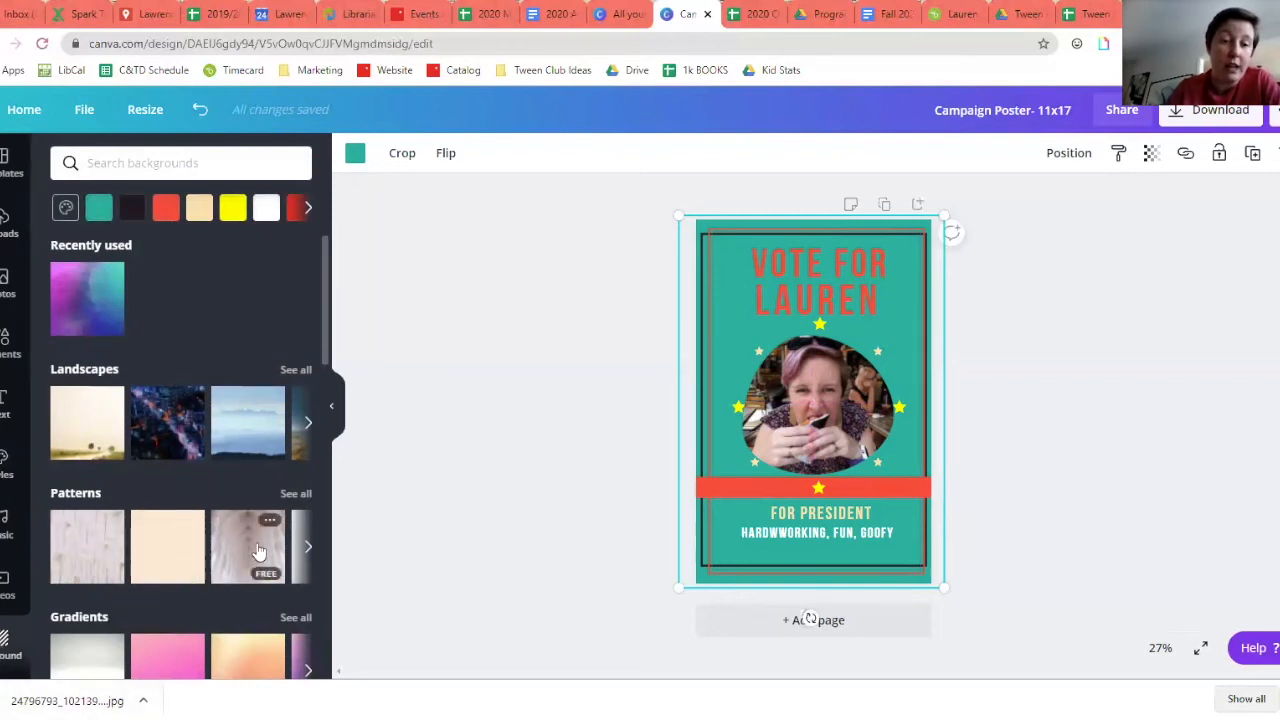
click(148, 660)
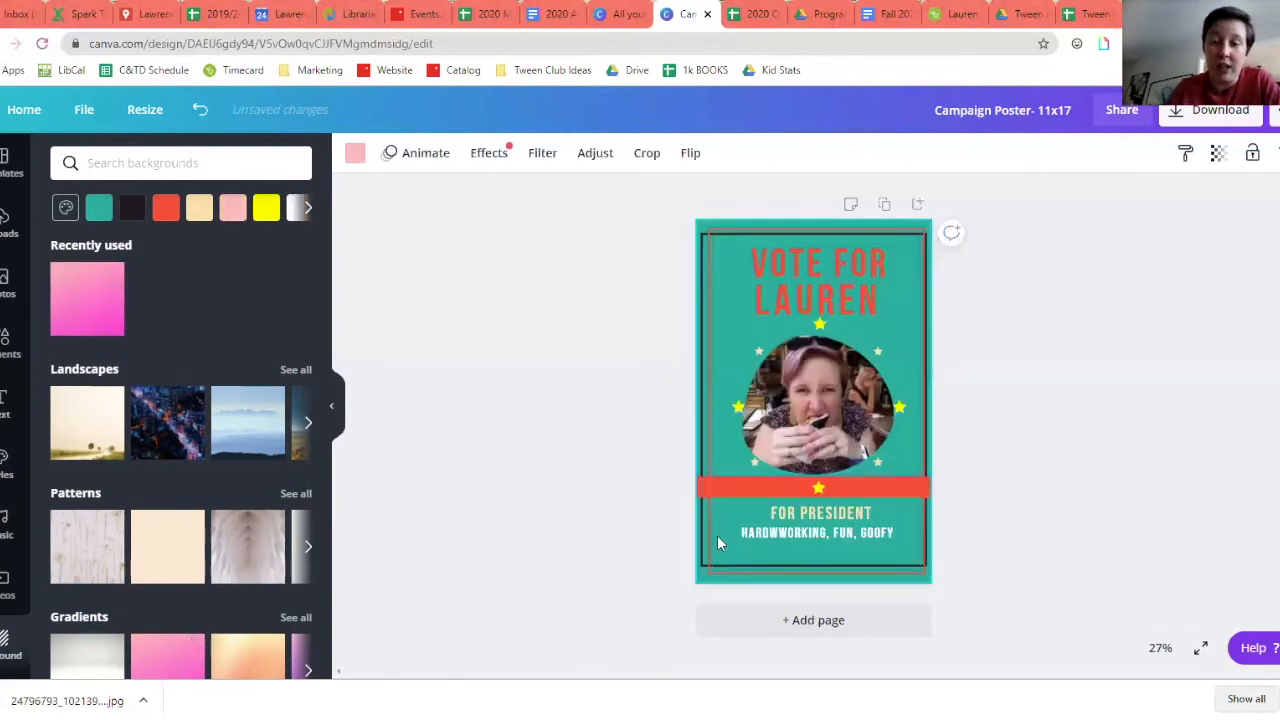
- Move the green background shape aside to reveal the page background, and put it back so it covers the whole page
click(700, 230)
click(810, 405)
drag(810, 405, 931, 530)
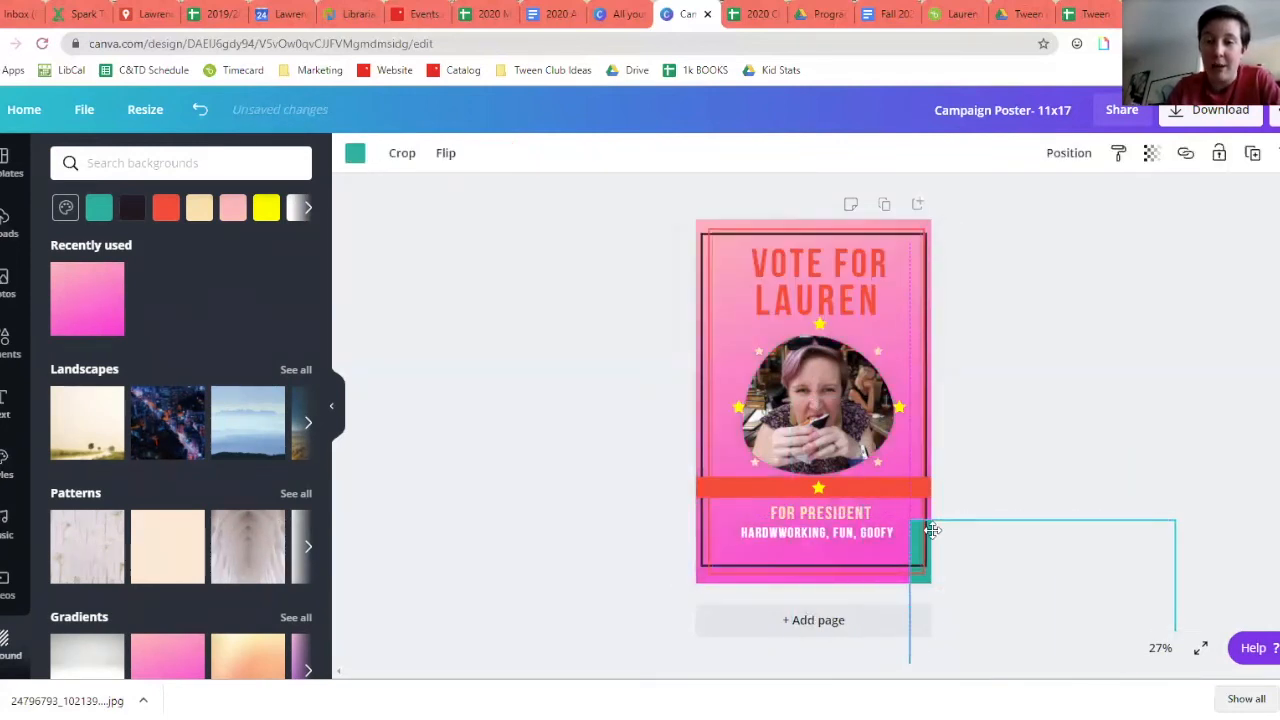
drag(931, 530, 704, 222)
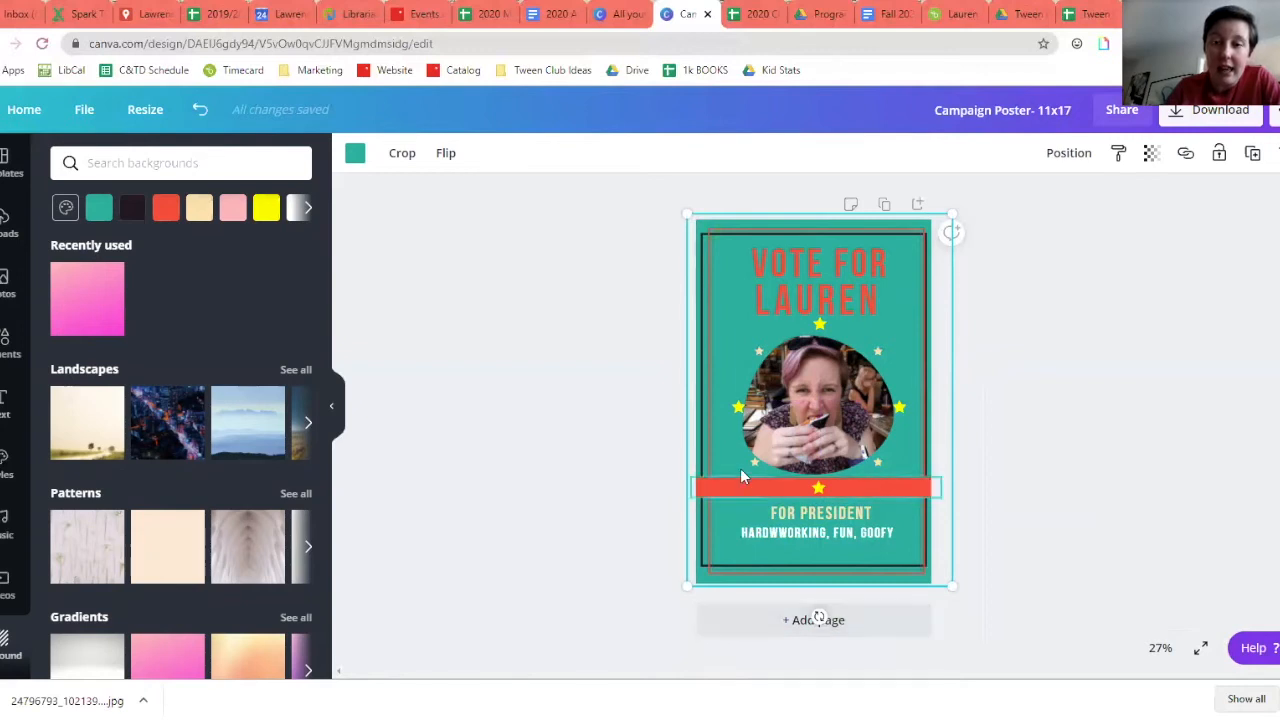
- Recolor the thin red border frame around the poster white
click(707, 383)
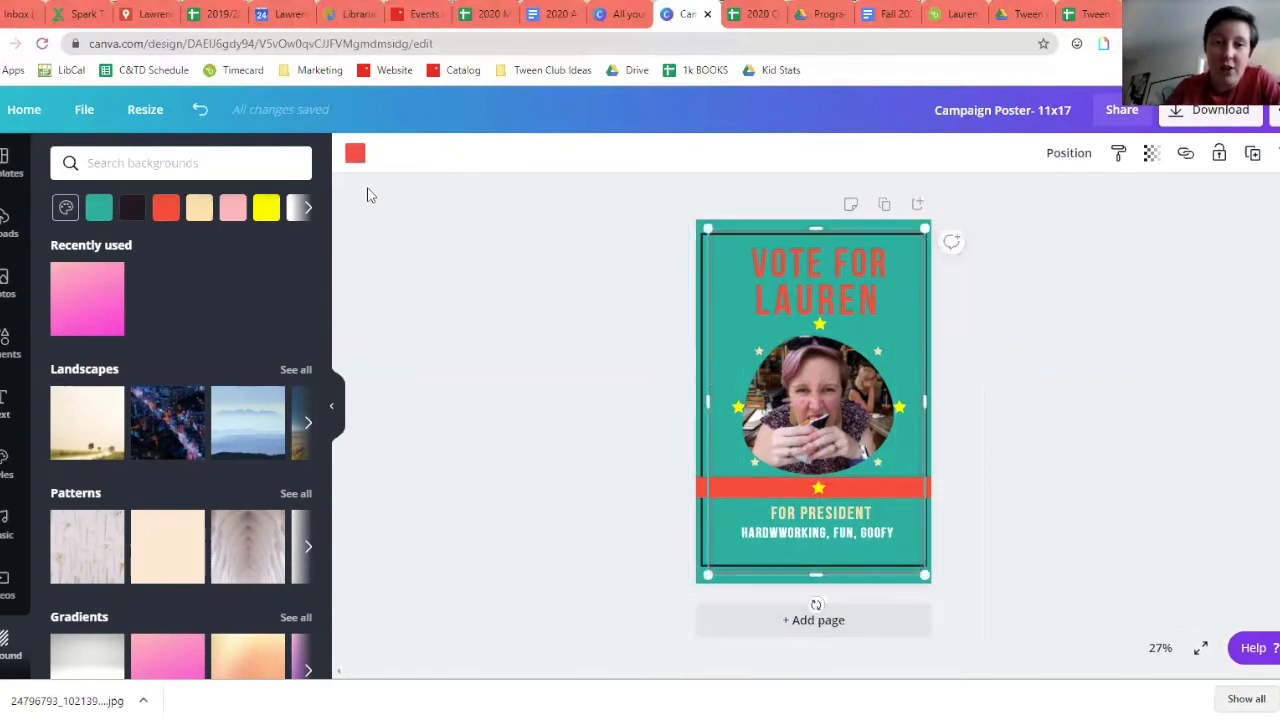
click(355, 153)
click(160, 452)
click(465, 376)
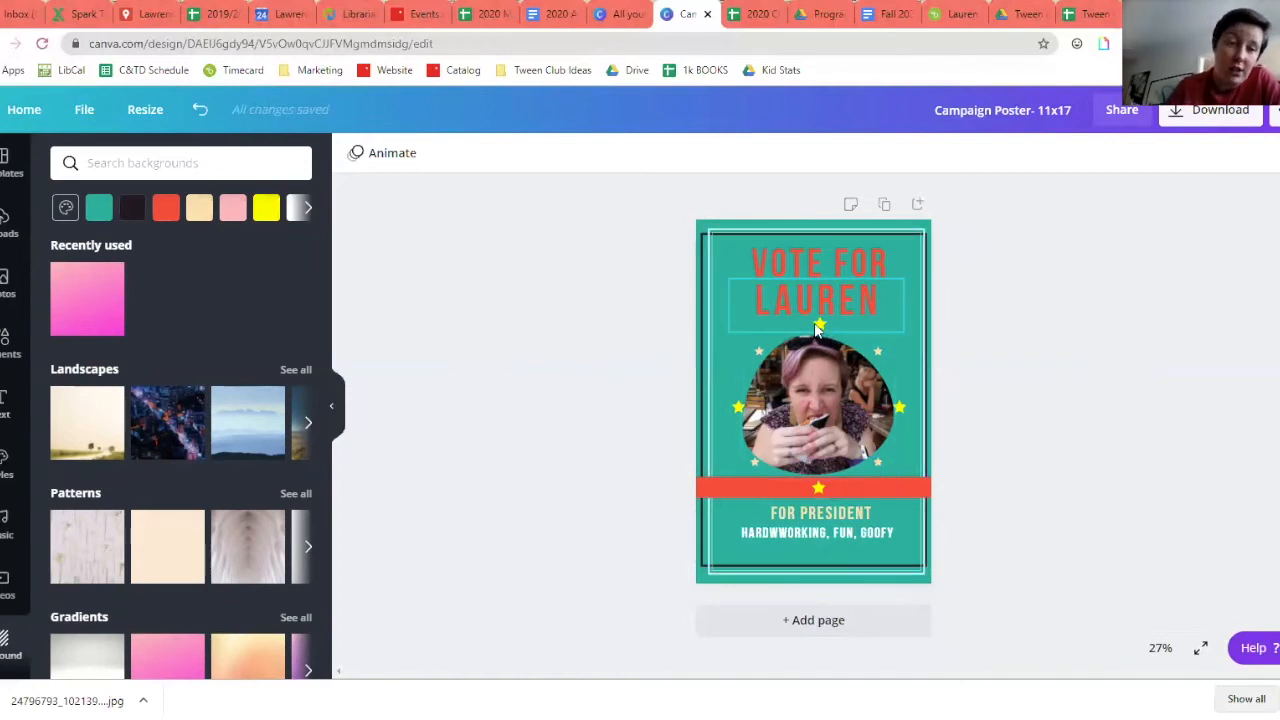
- Search the elements library for "ice cream" and filter the results to Free items
click(5, 343)
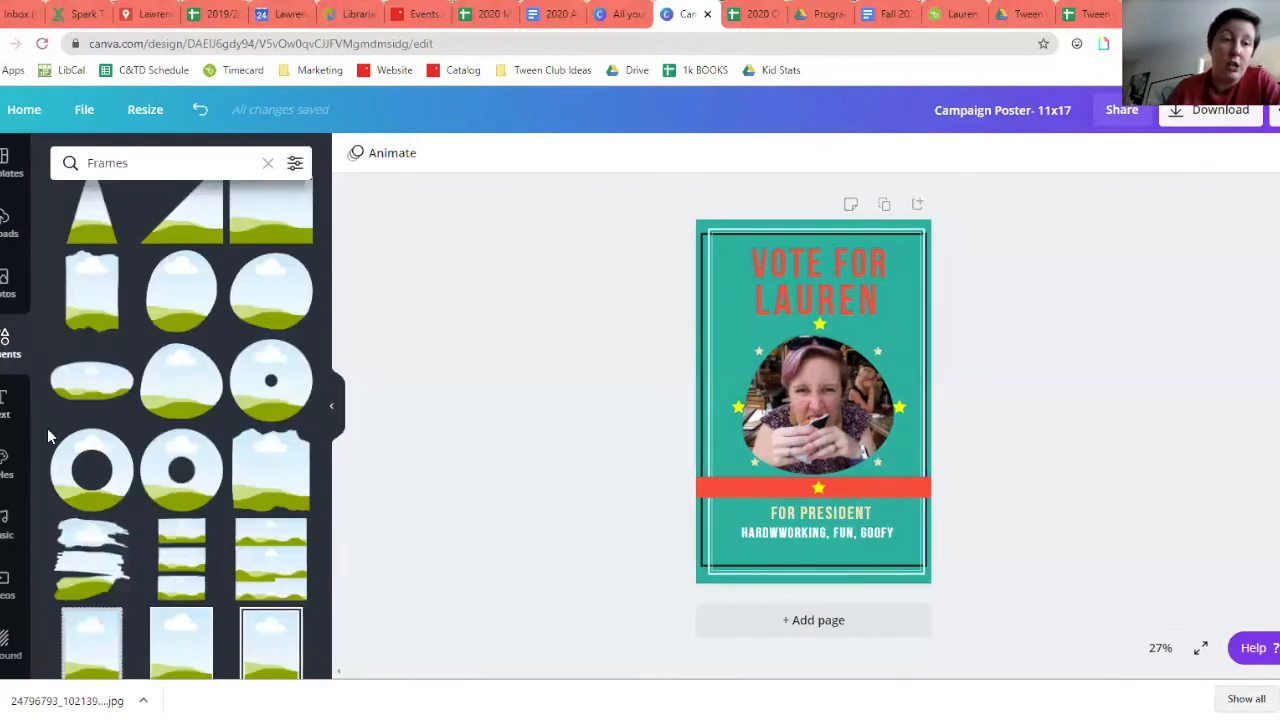
drag(323, 374, 313, 103)
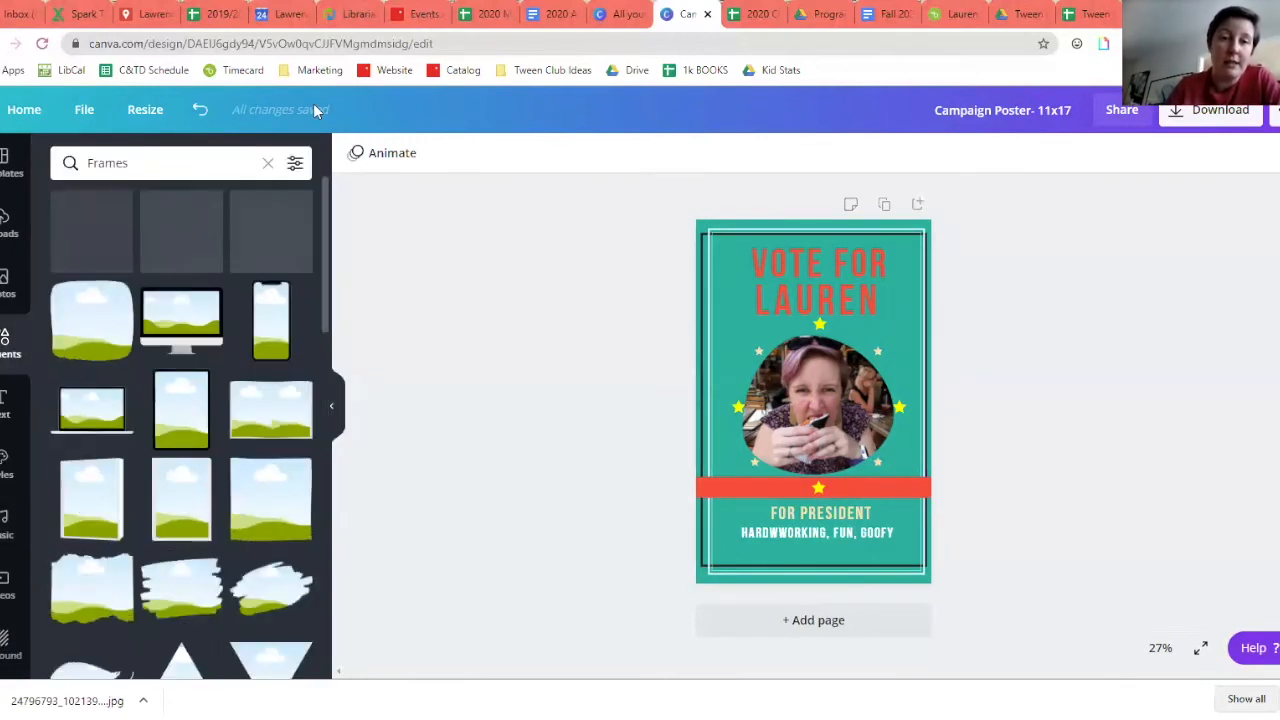
click(125, 162)
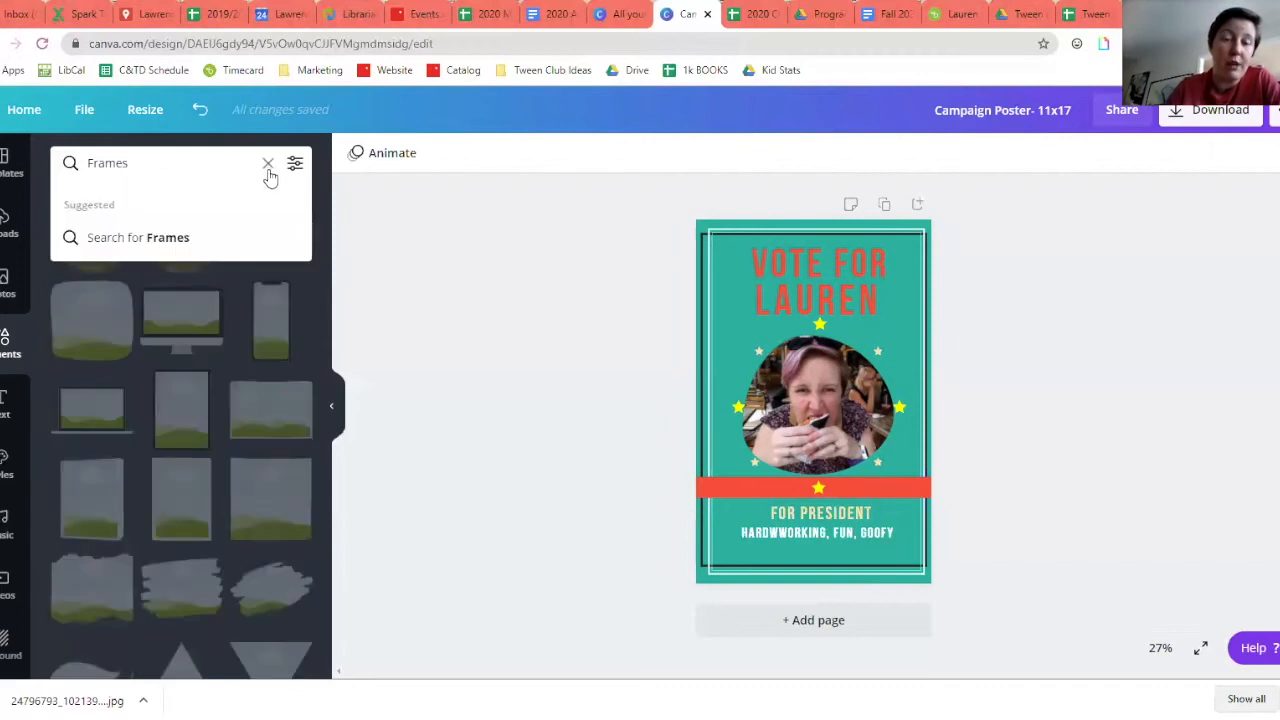
click(267, 165)
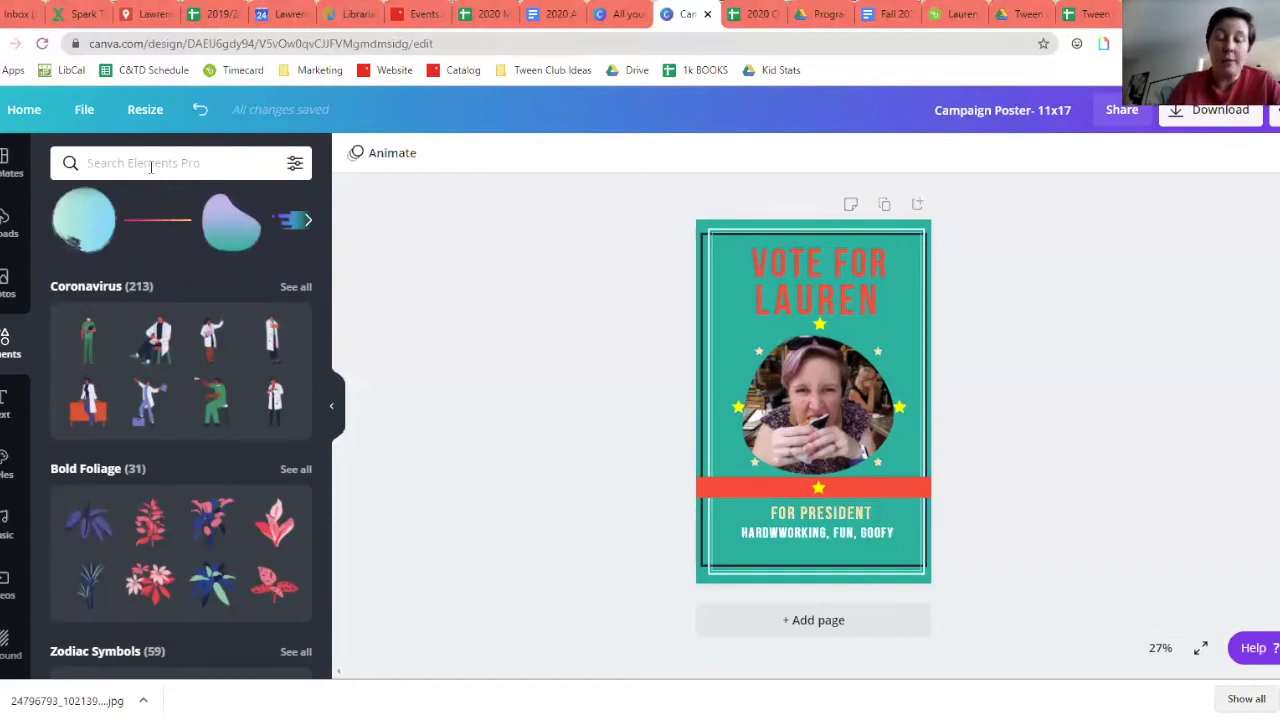
text(ice cream)
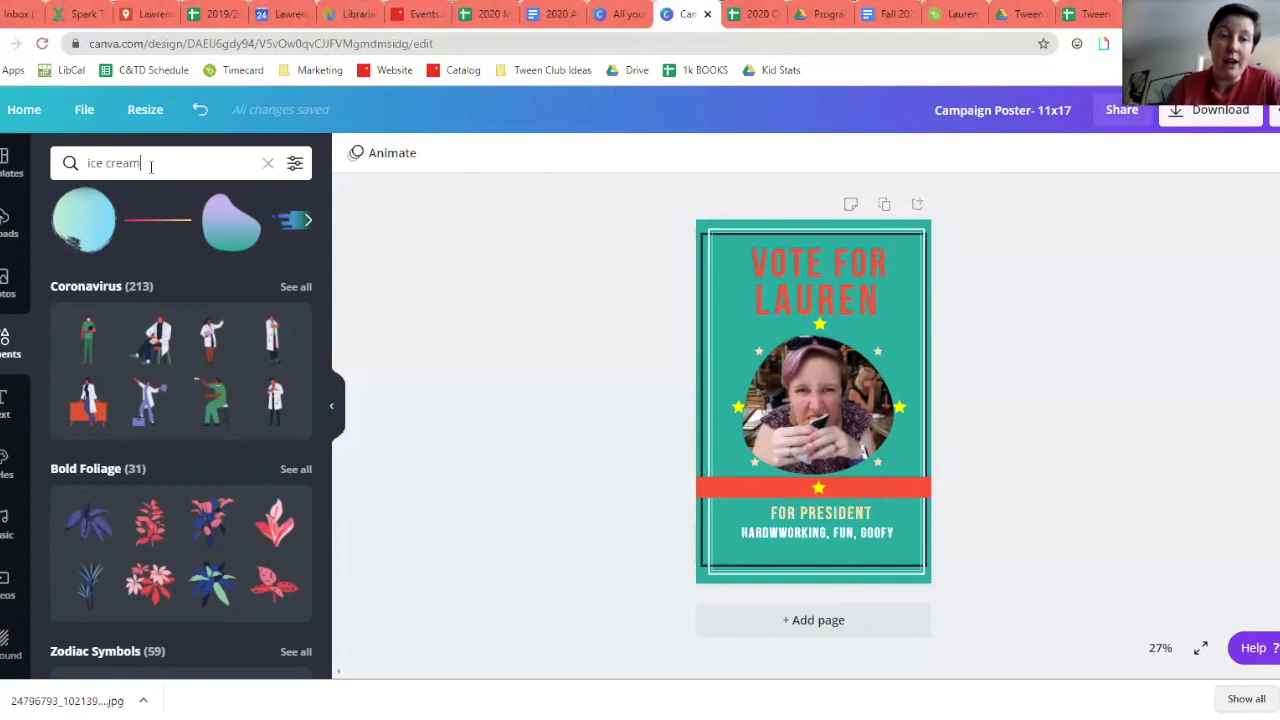
click(295, 164)
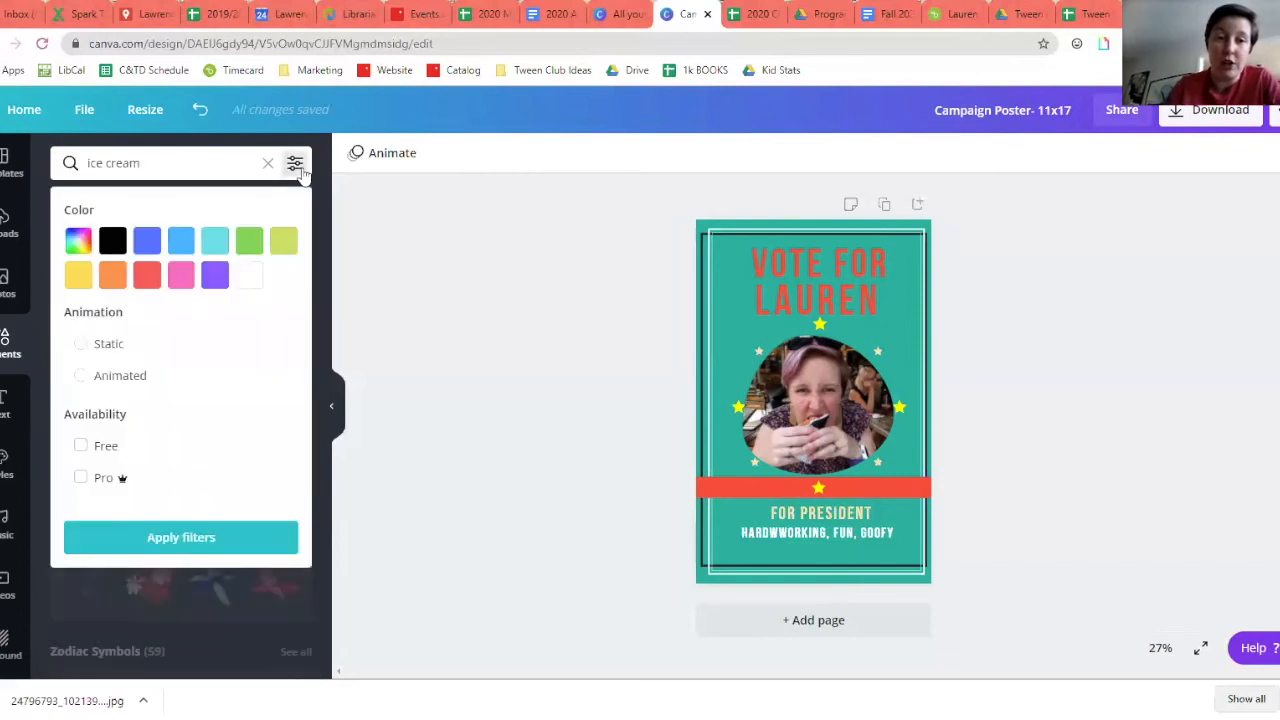
click(103, 452)
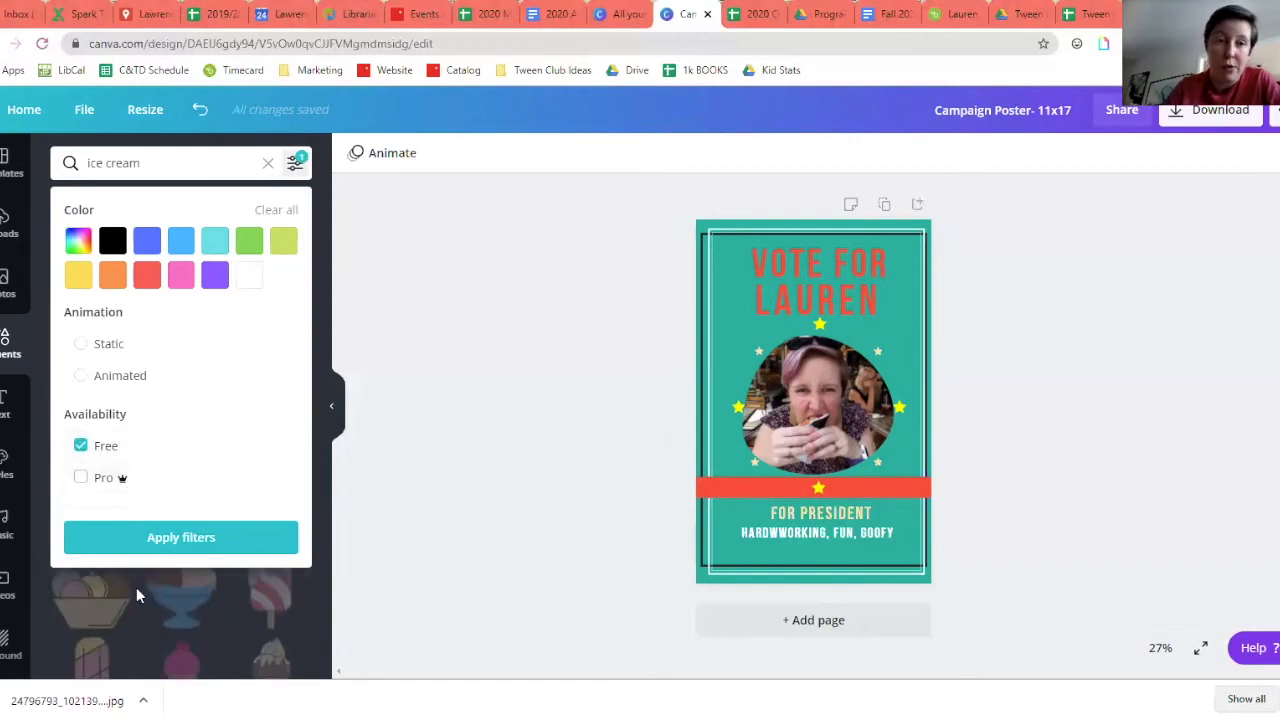
click(204, 542)
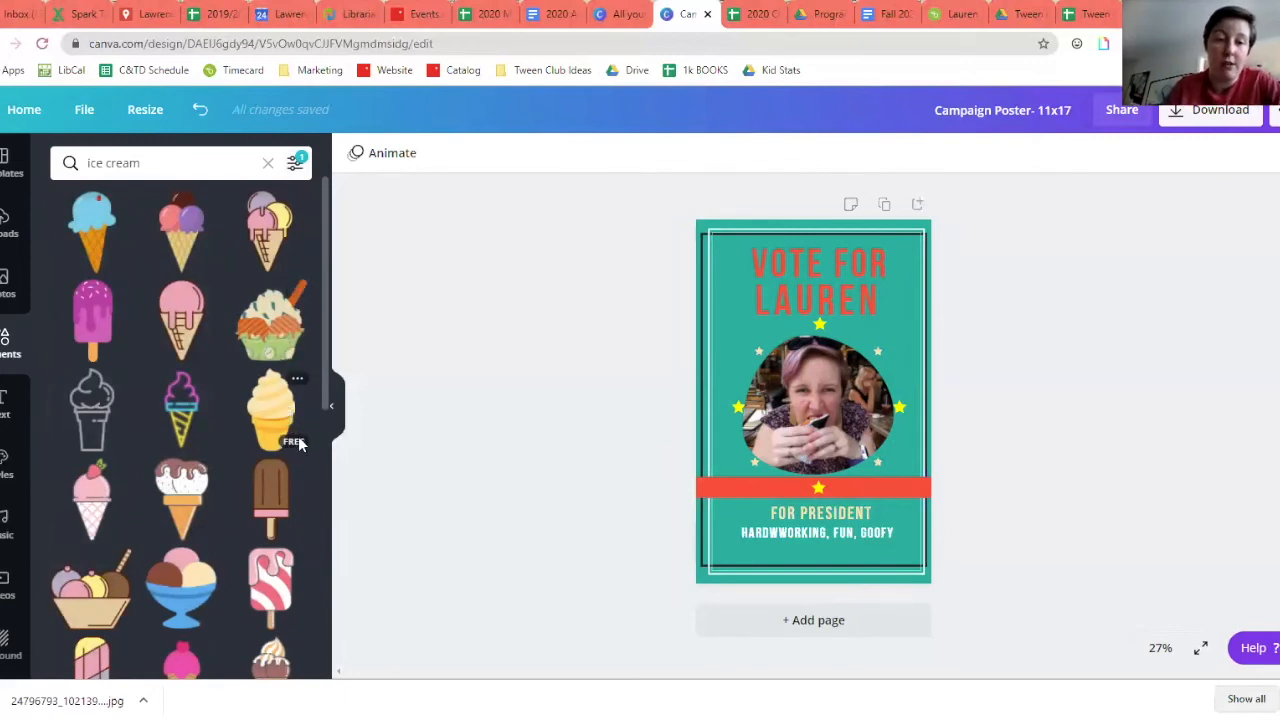
- Add the ice cream basket graphic, shrink it, and place it in the poster's lower-right corner over the border
click(84, 617)
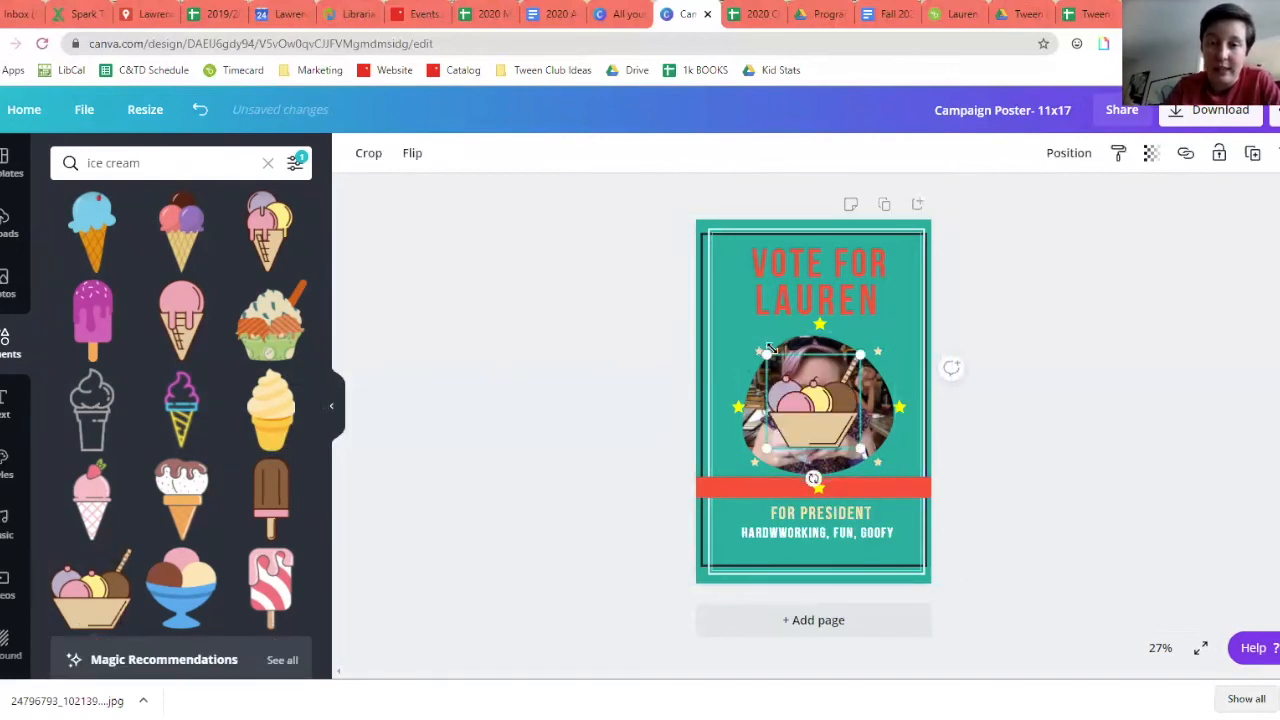
drag(795, 370, 903, 570)
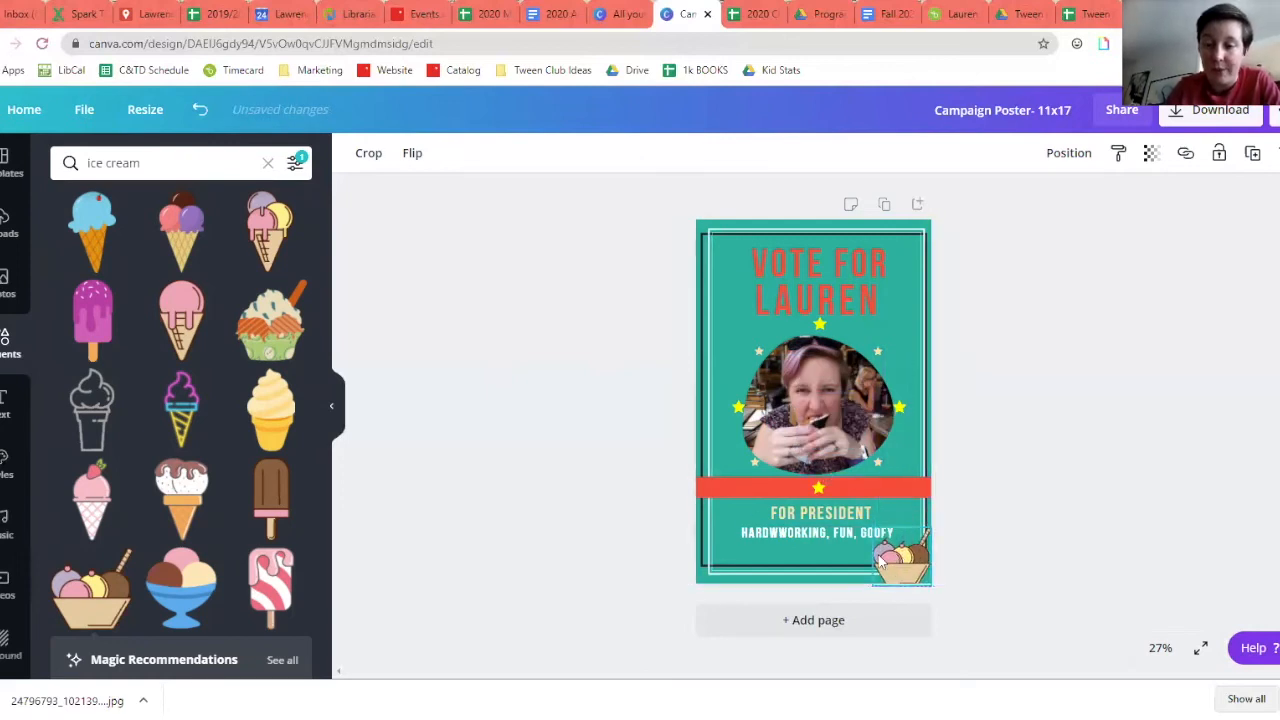
drag(816, 487, 896, 558)
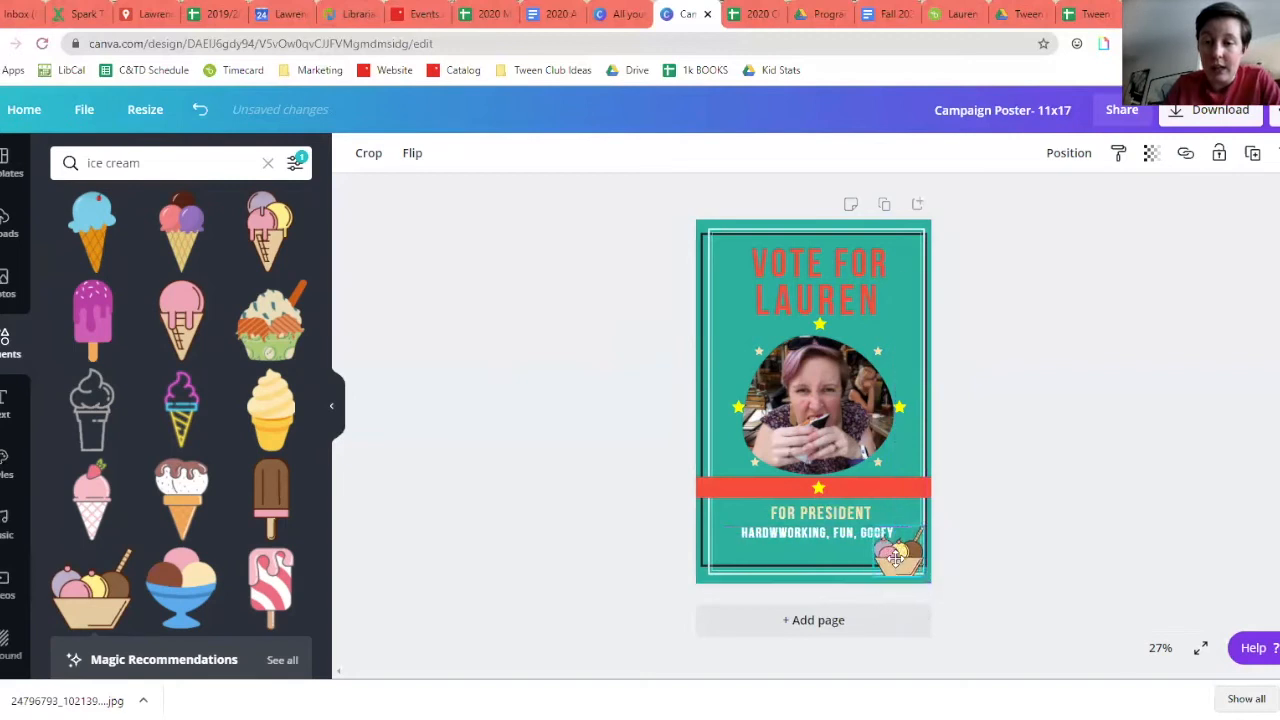
click(1044, 565)
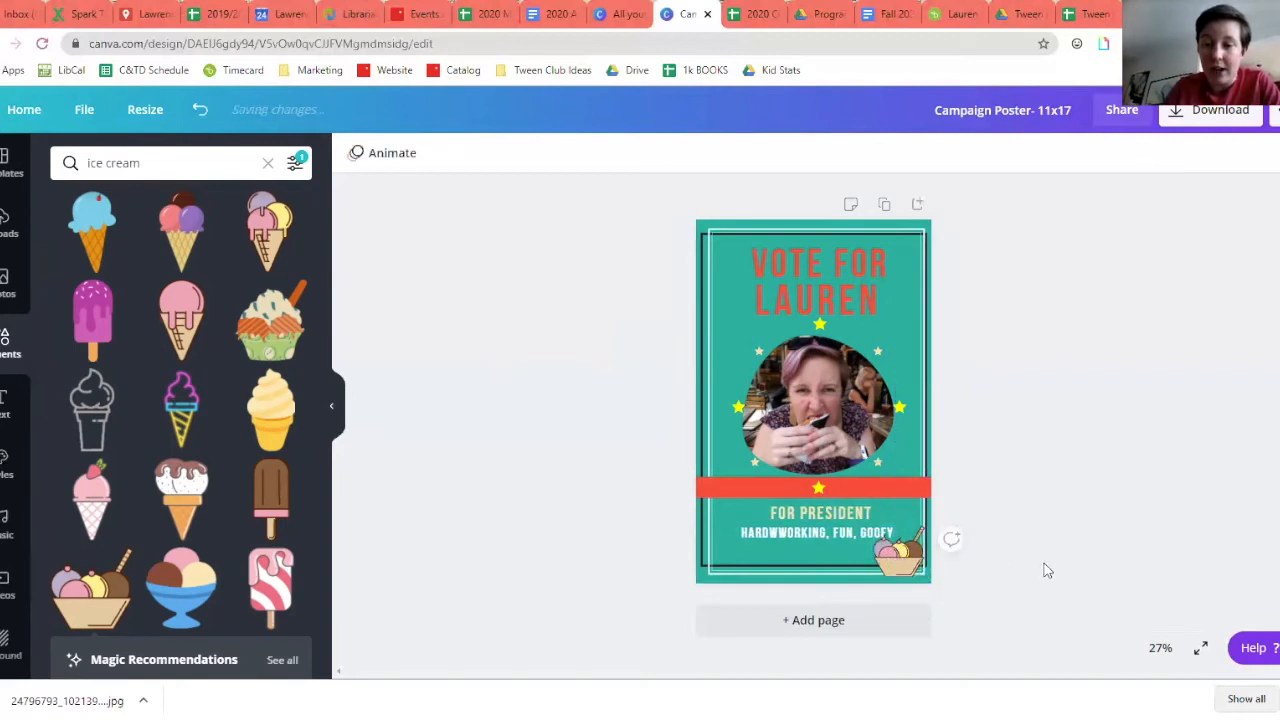
drag(906, 565, 907, 567)
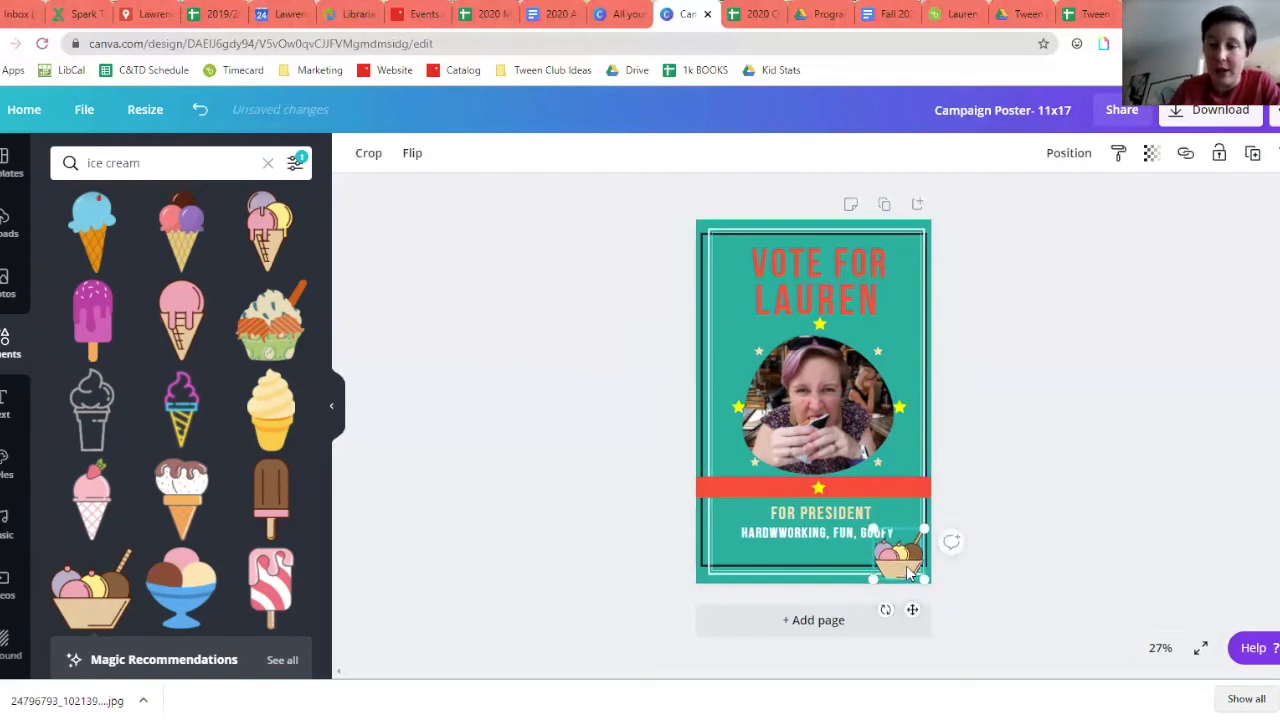
click(1203, 442)
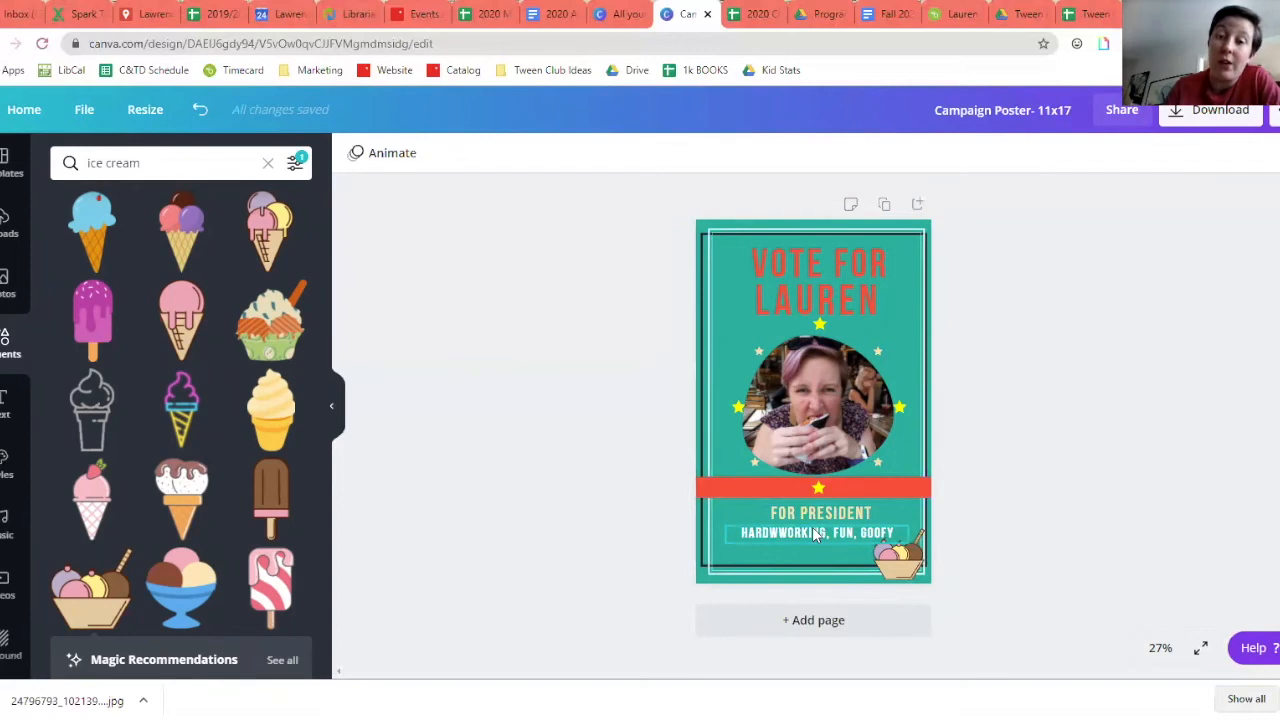
- Search the fonts for "bold", try Alegreya Sans SC Black on the candidate name heading, and undo the font change
click(795, 305)
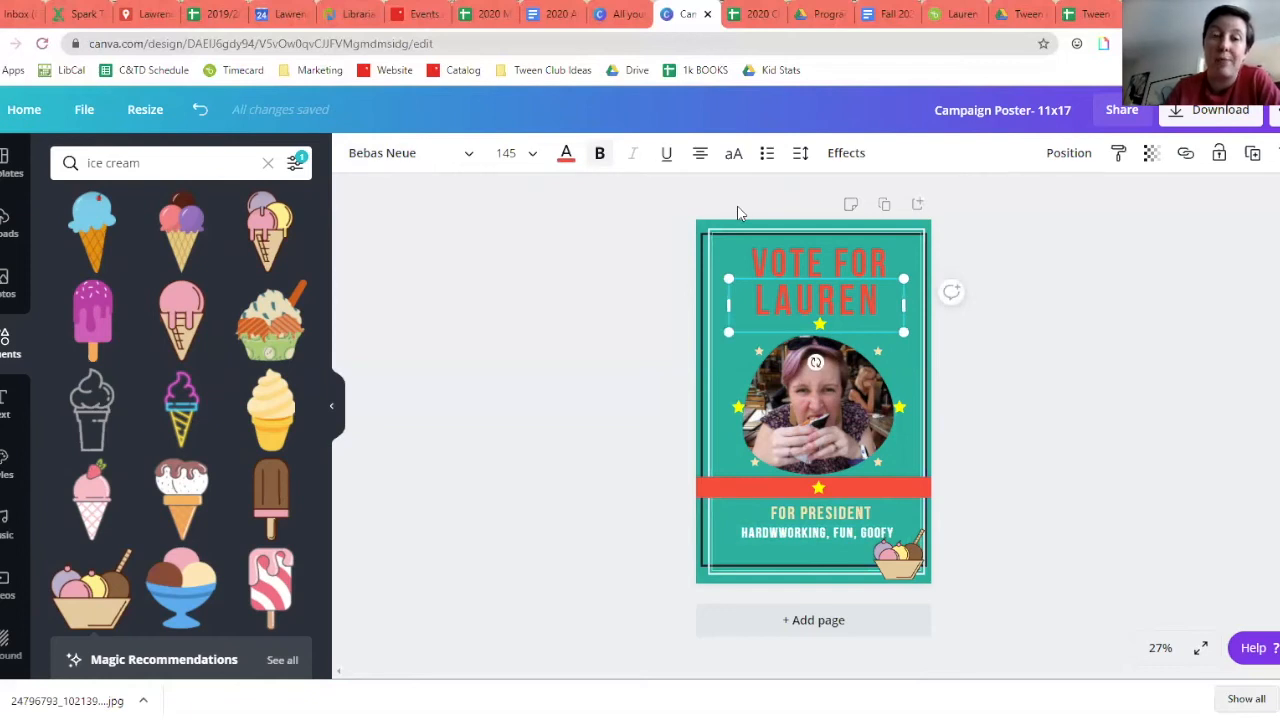
click(402, 158)
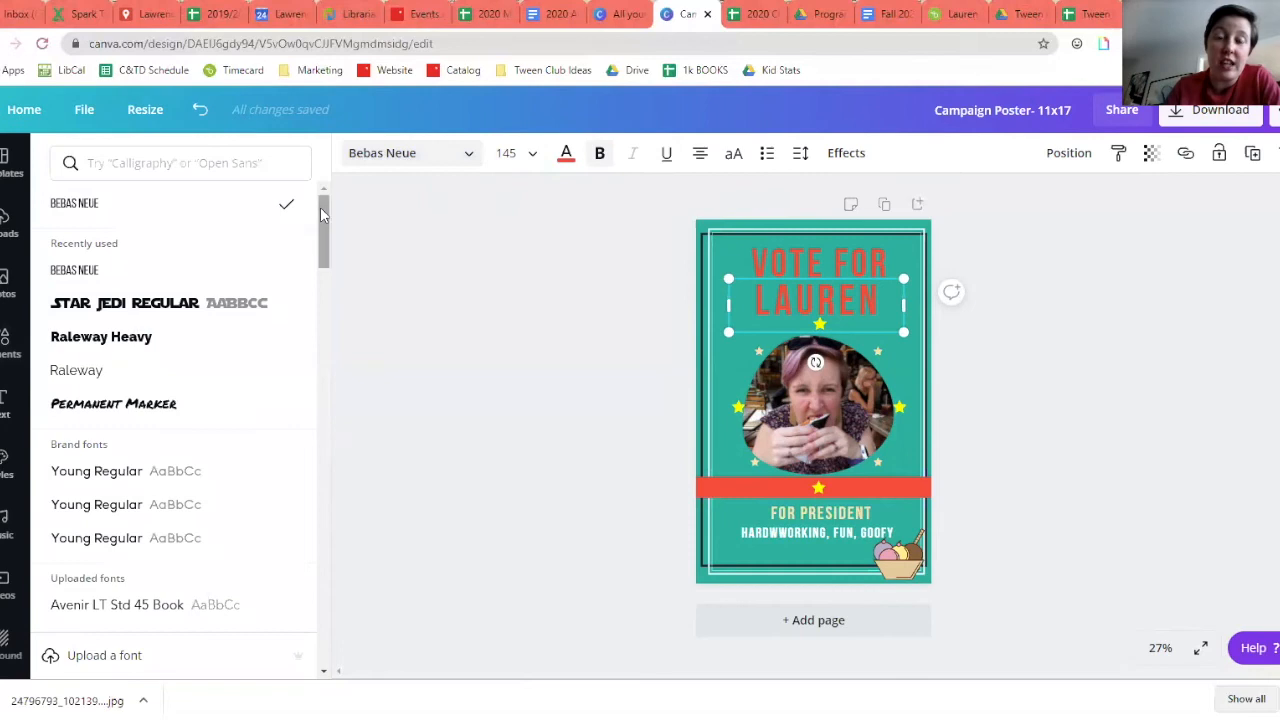
scroll(263, 357, down, 2)
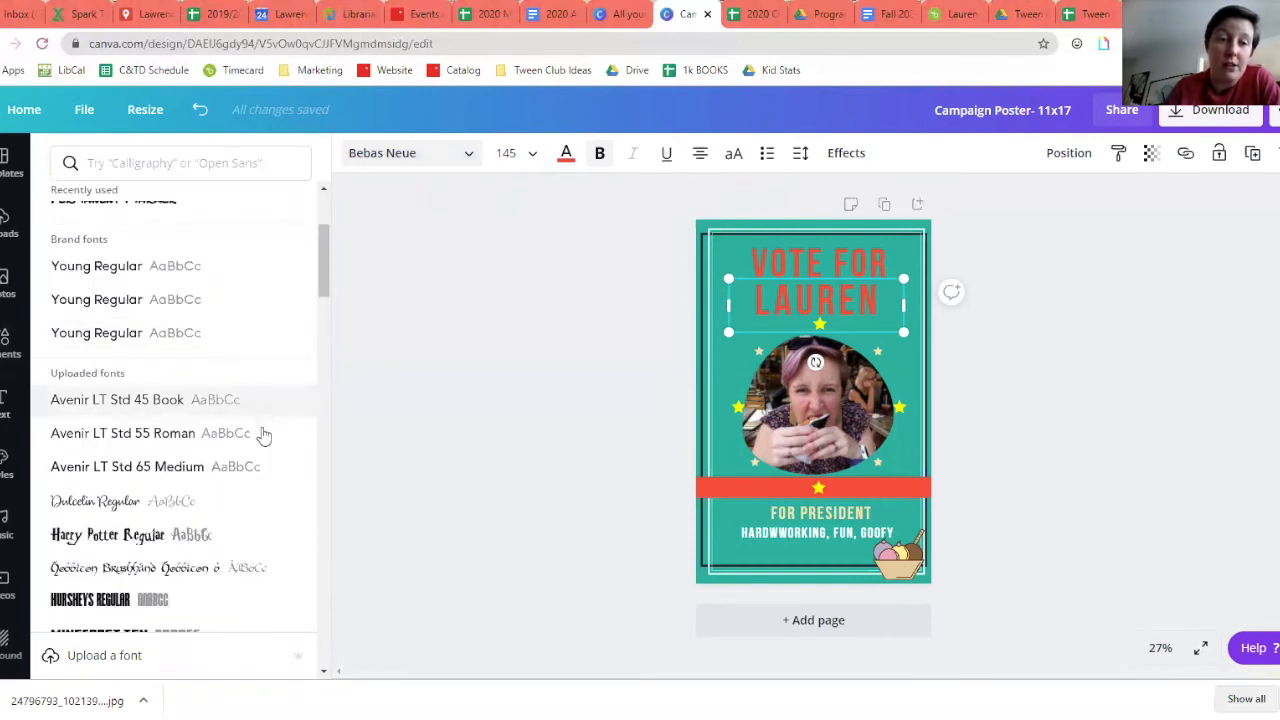
drag(320, 275, 351, 406)
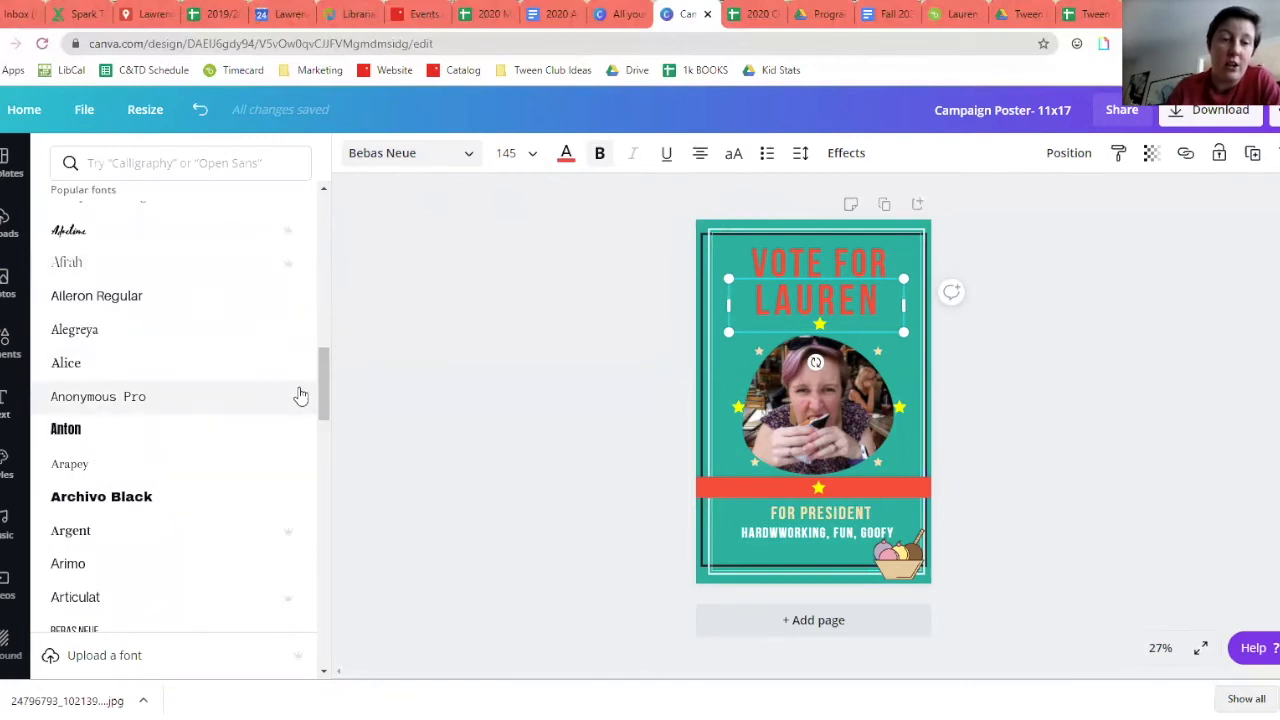
drag(326, 397, 303, 234)
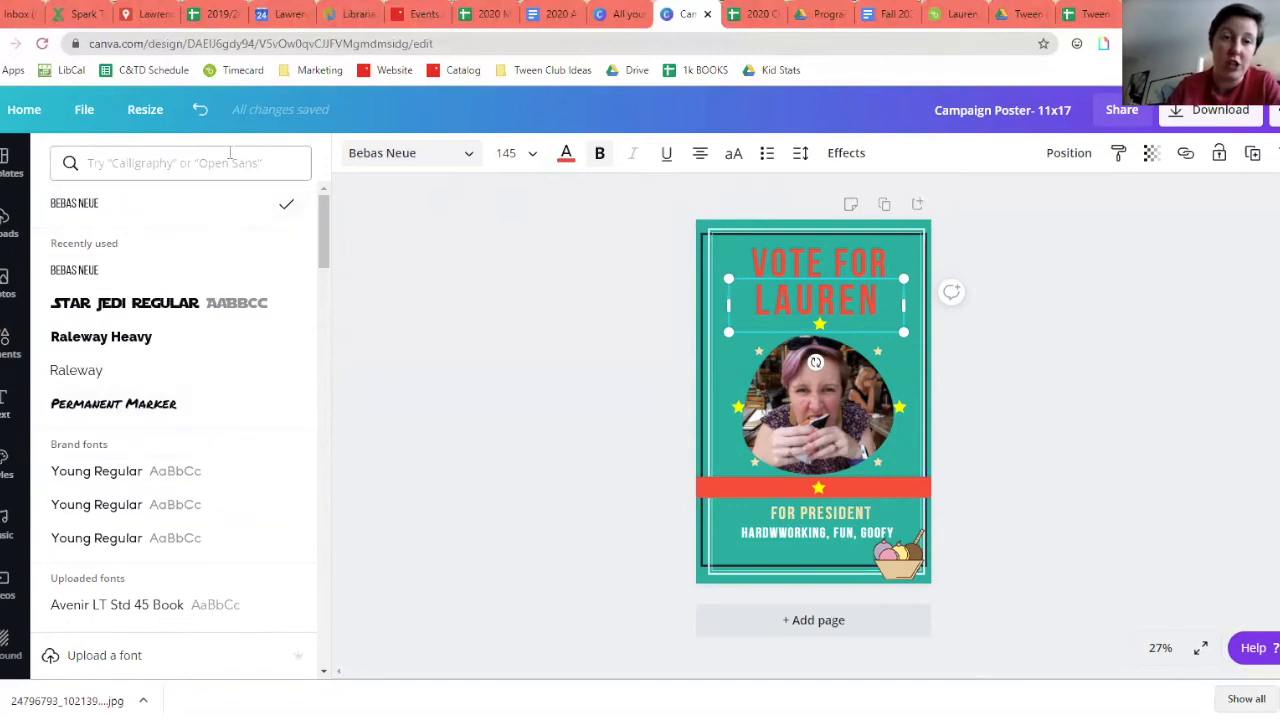
click(156, 162)
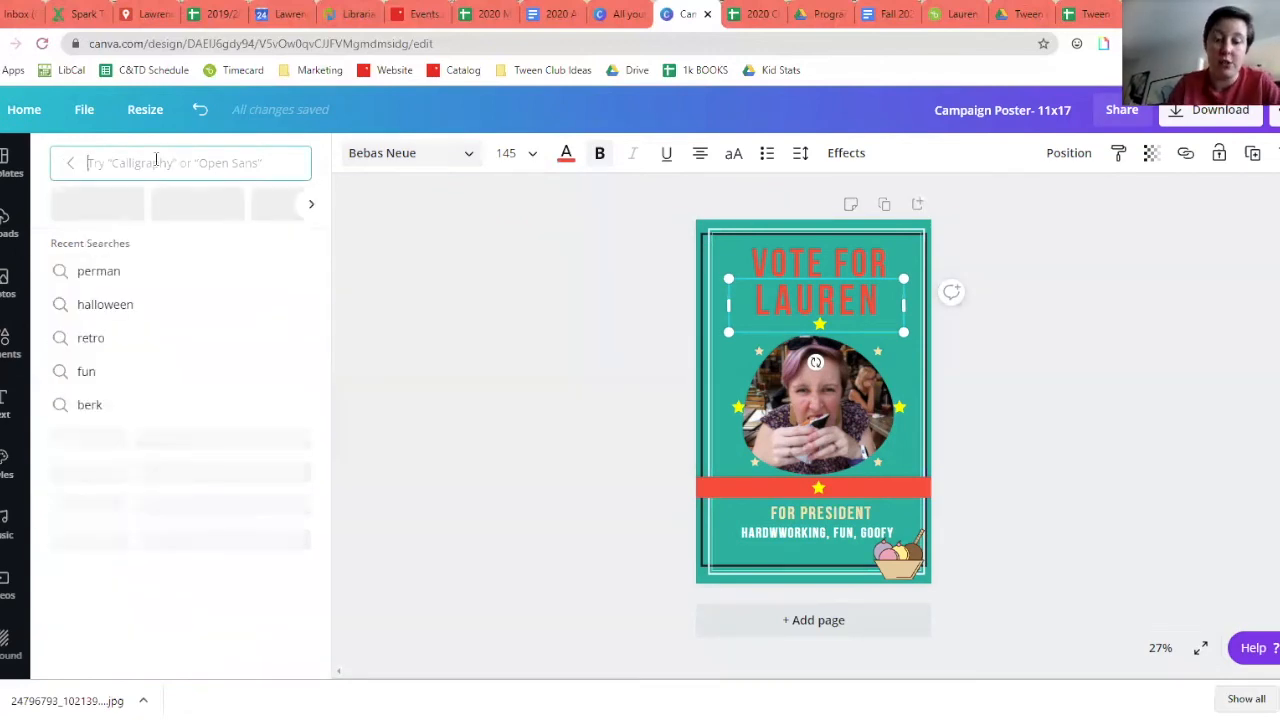
text(bold)
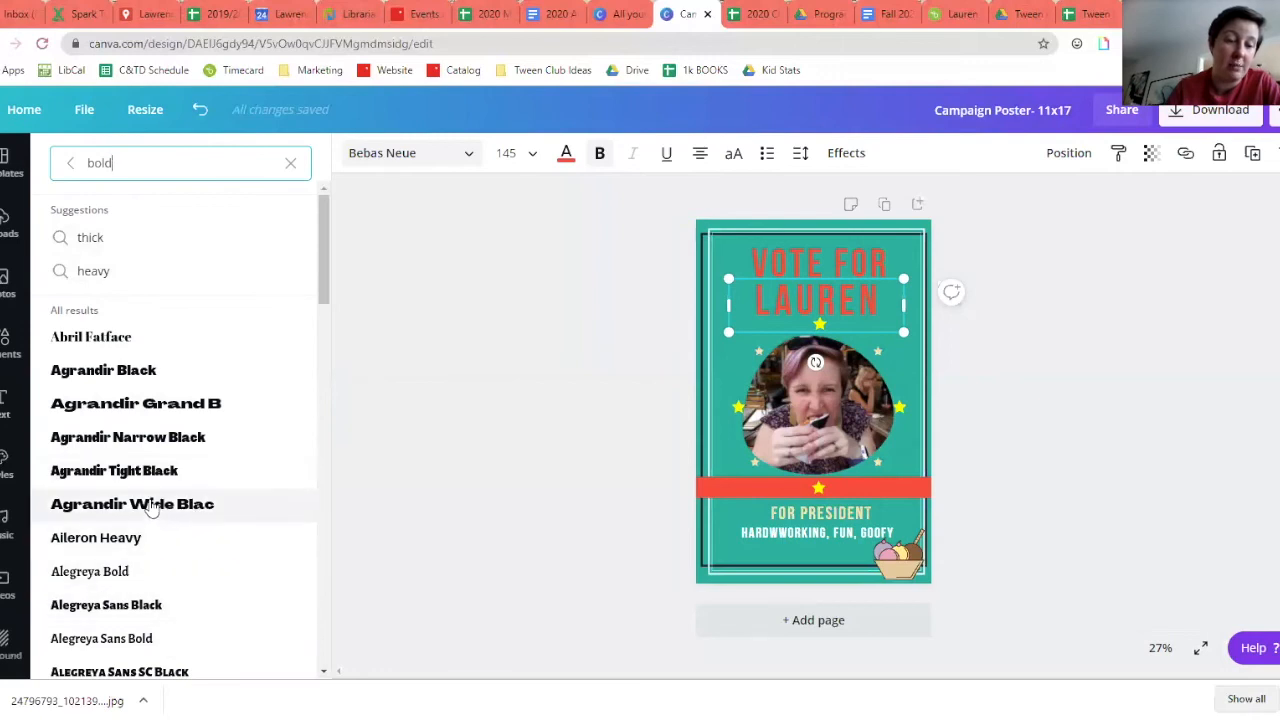
click(220, 672)
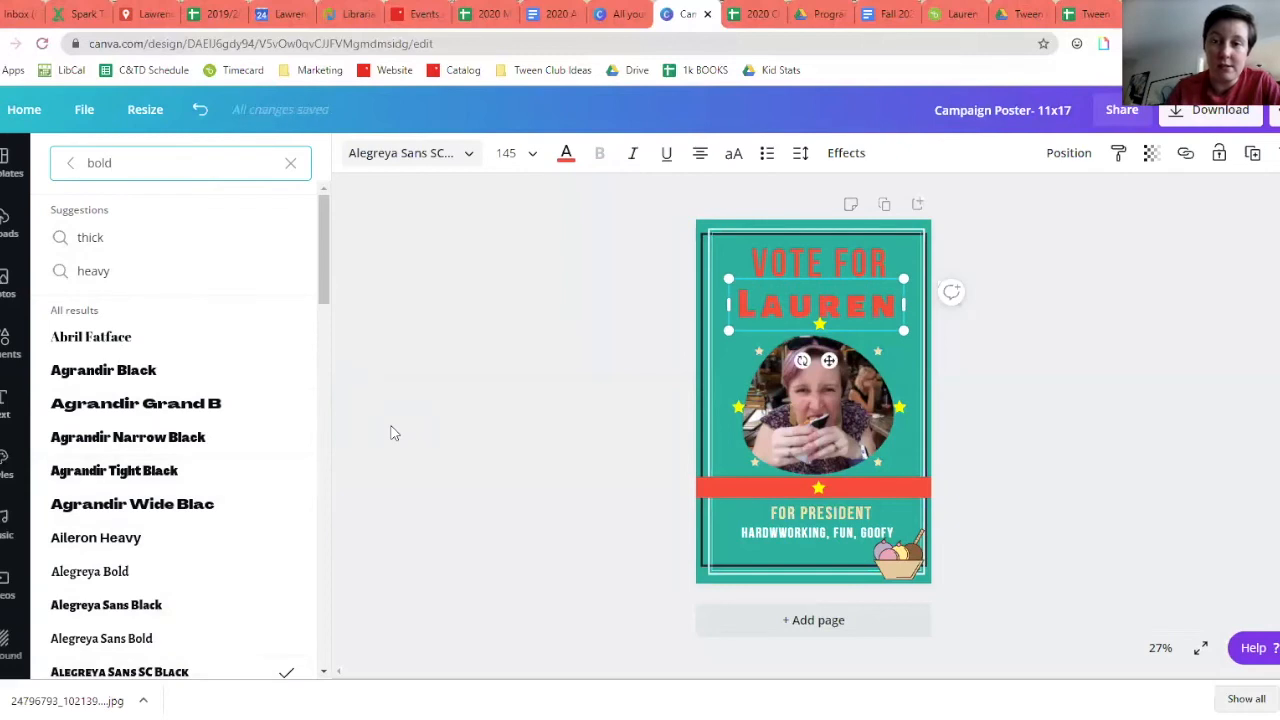
click(199, 114)
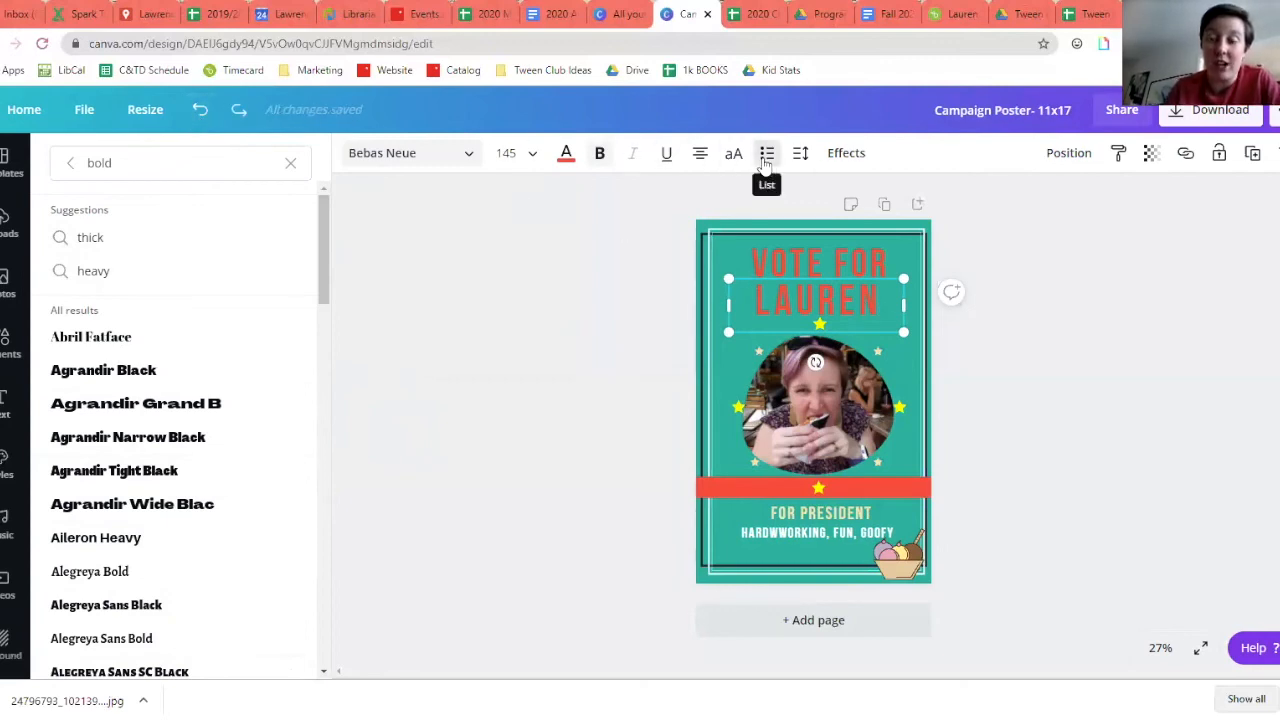
- Apply the Shadow text effect to the candidate name heading and inspect it at 50% zoom
click(846, 155)
click(179, 249)
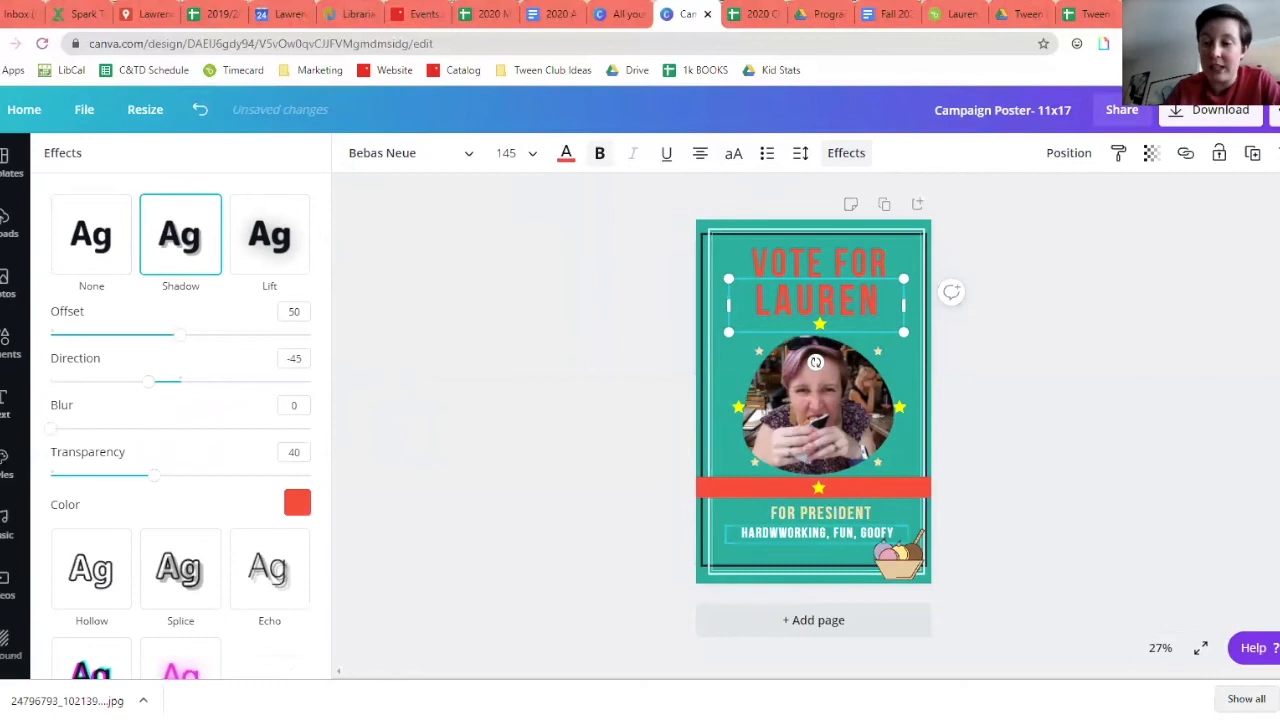
click(1160, 650)
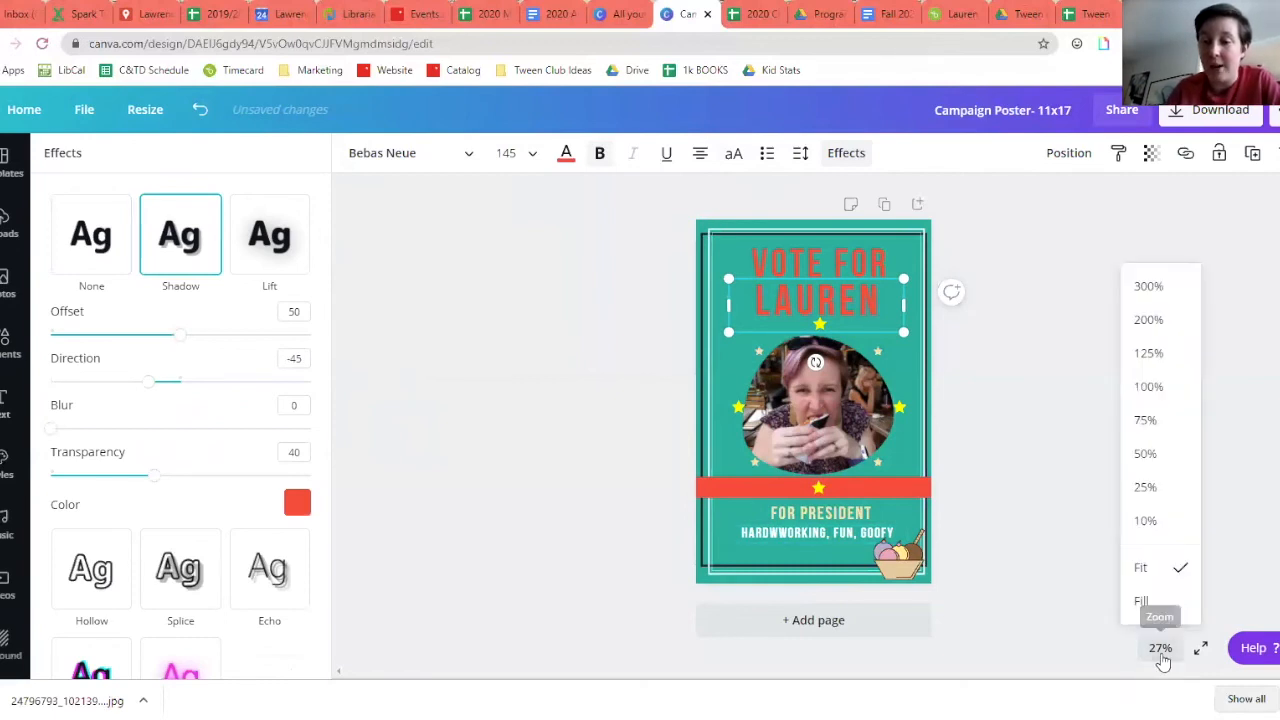
click(1152, 457)
scroll(873, 393, up, 2)
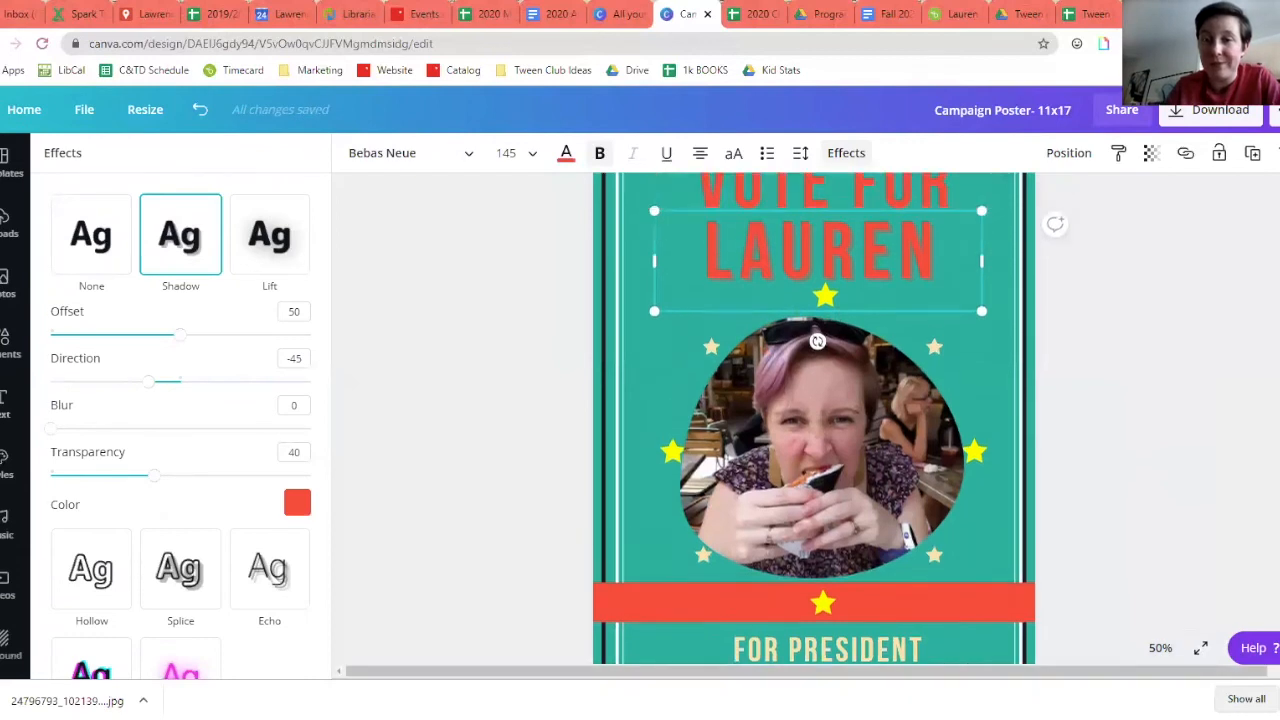
click(873, 393)
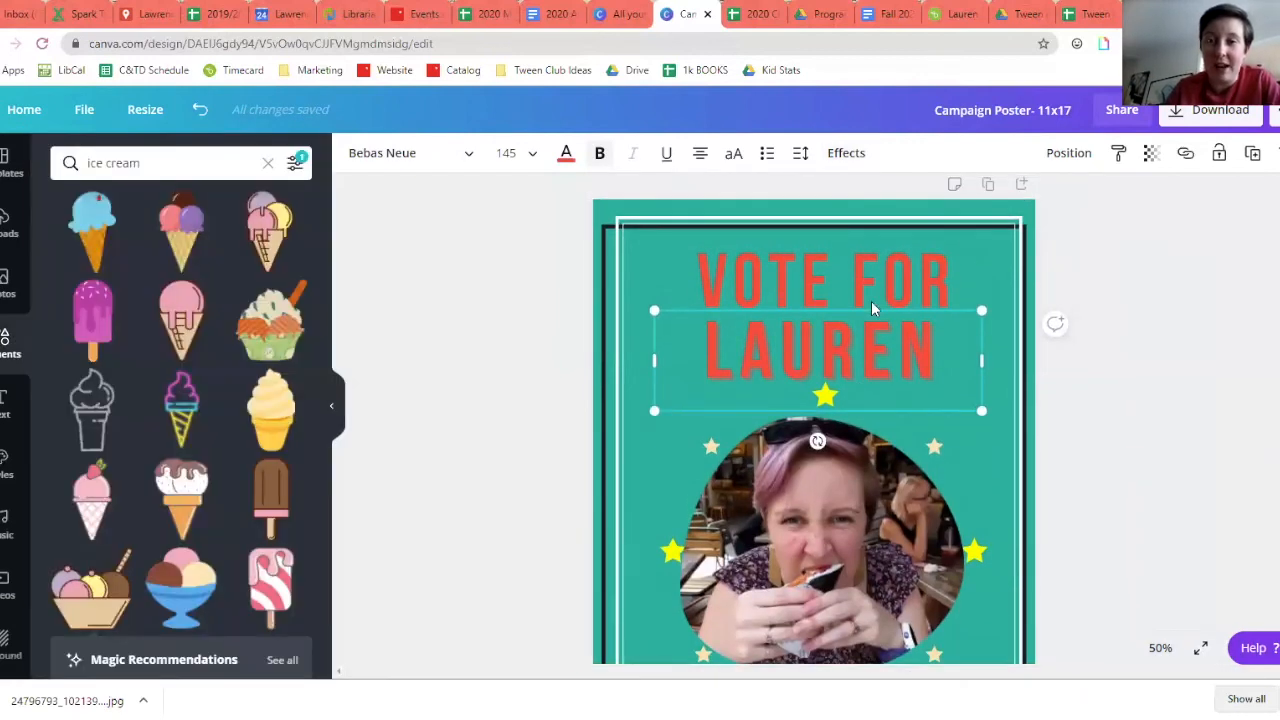
- Try the Lift, Echo and Splice text effects on the candidate name heading, and apply Neon
click(848, 155)
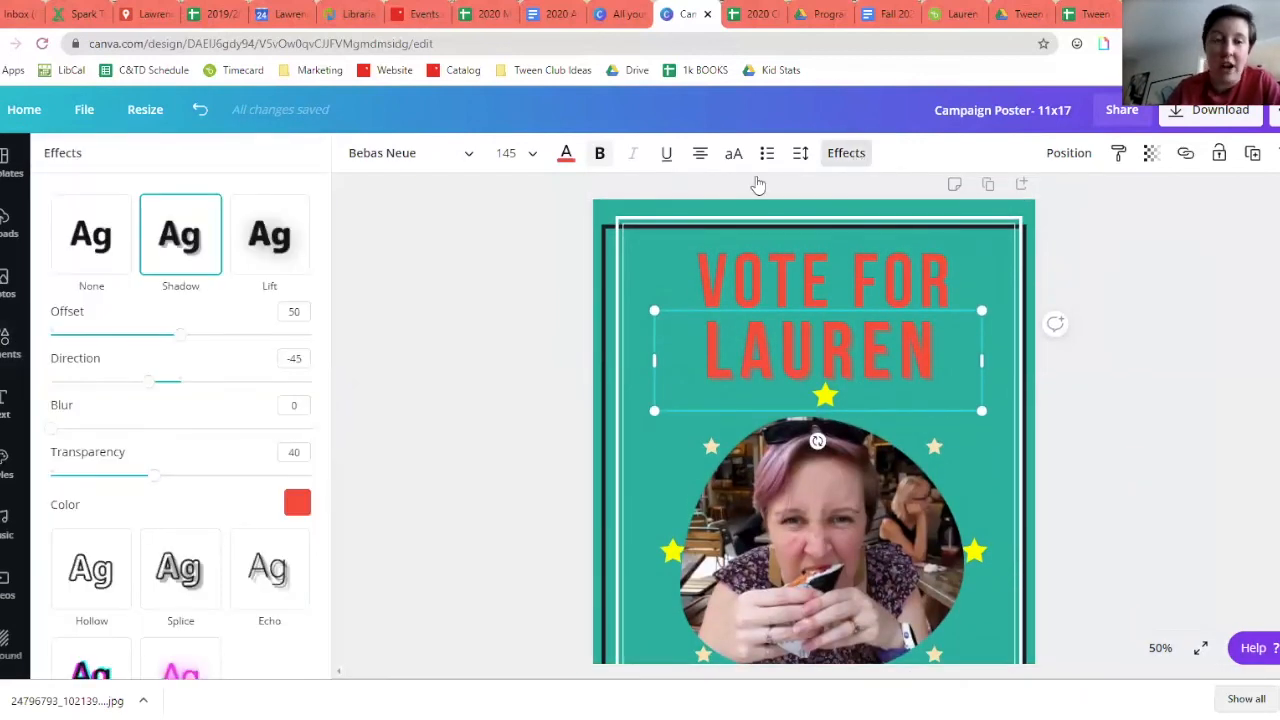
click(258, 238)
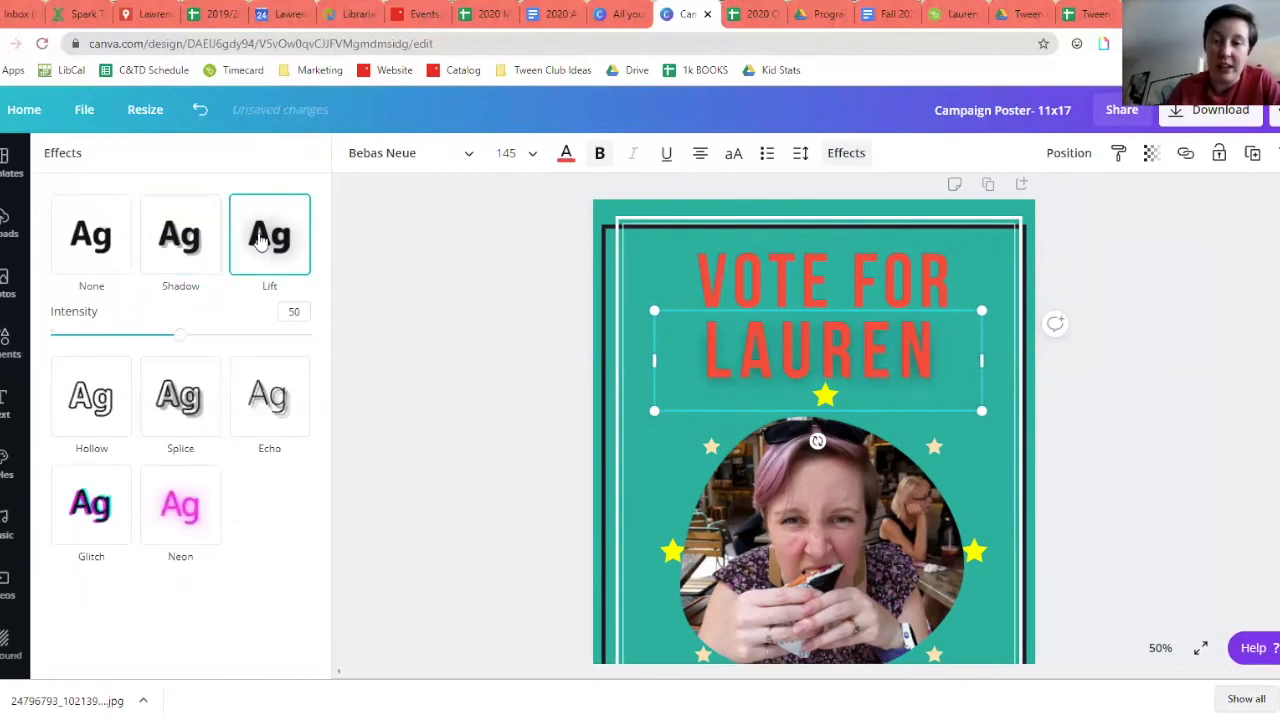
click(296, 408)
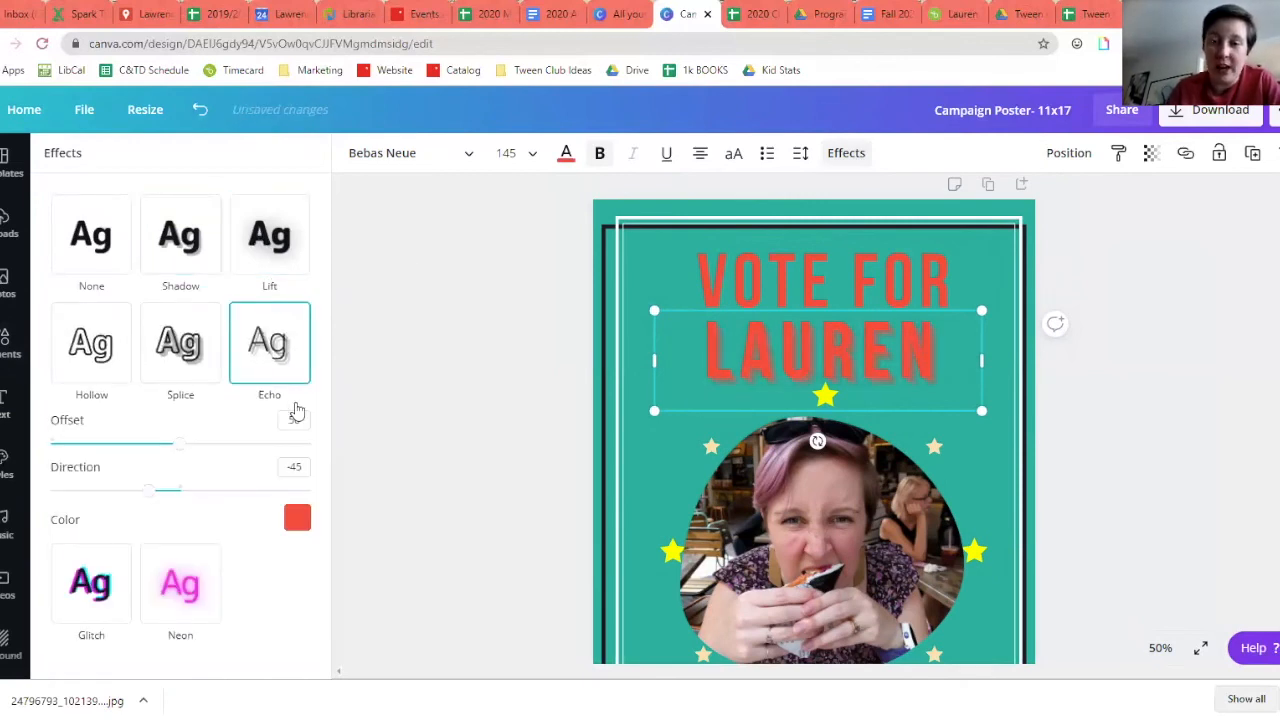
click(186, 349)
click(189, 657)
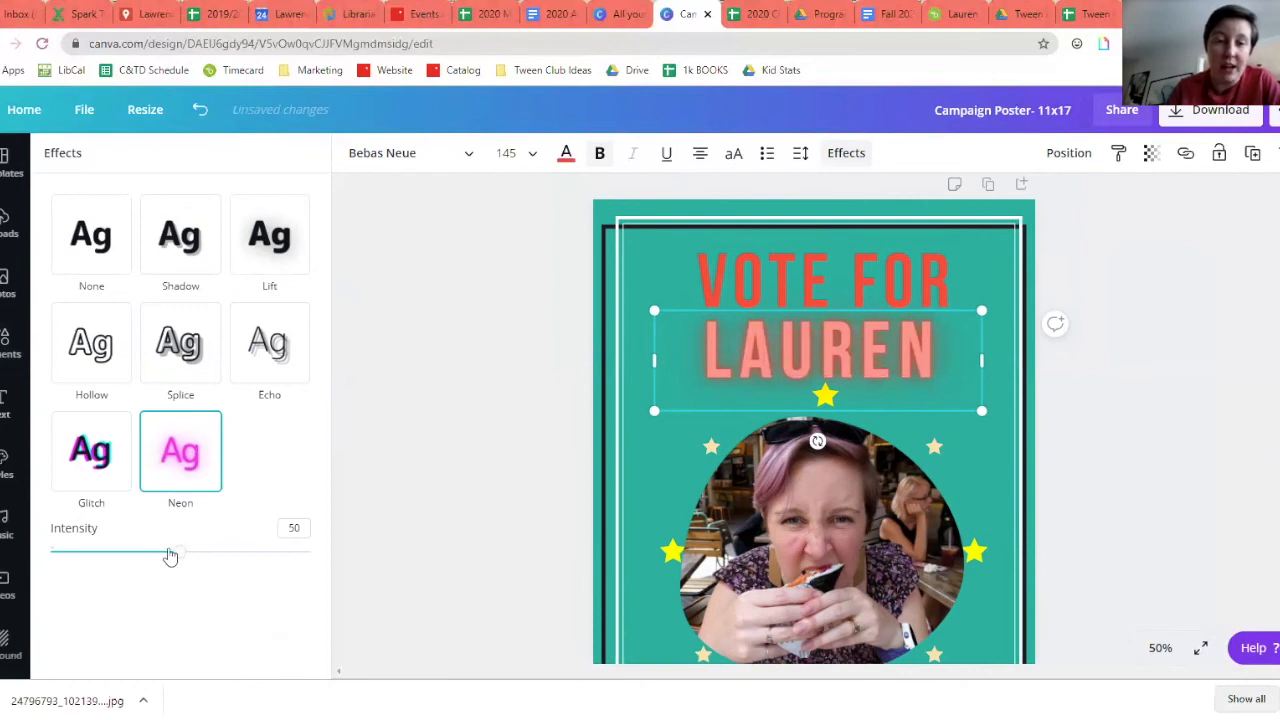
- Reduce the Neon effect's intensity on the candidate name heading to 41 and deselect the heading
mouse_move(175, 557)
mouse_down()
mouse_move(80, 553)
mouse_move(282, 563)
mouse_move(156, 552)
mouse_up()
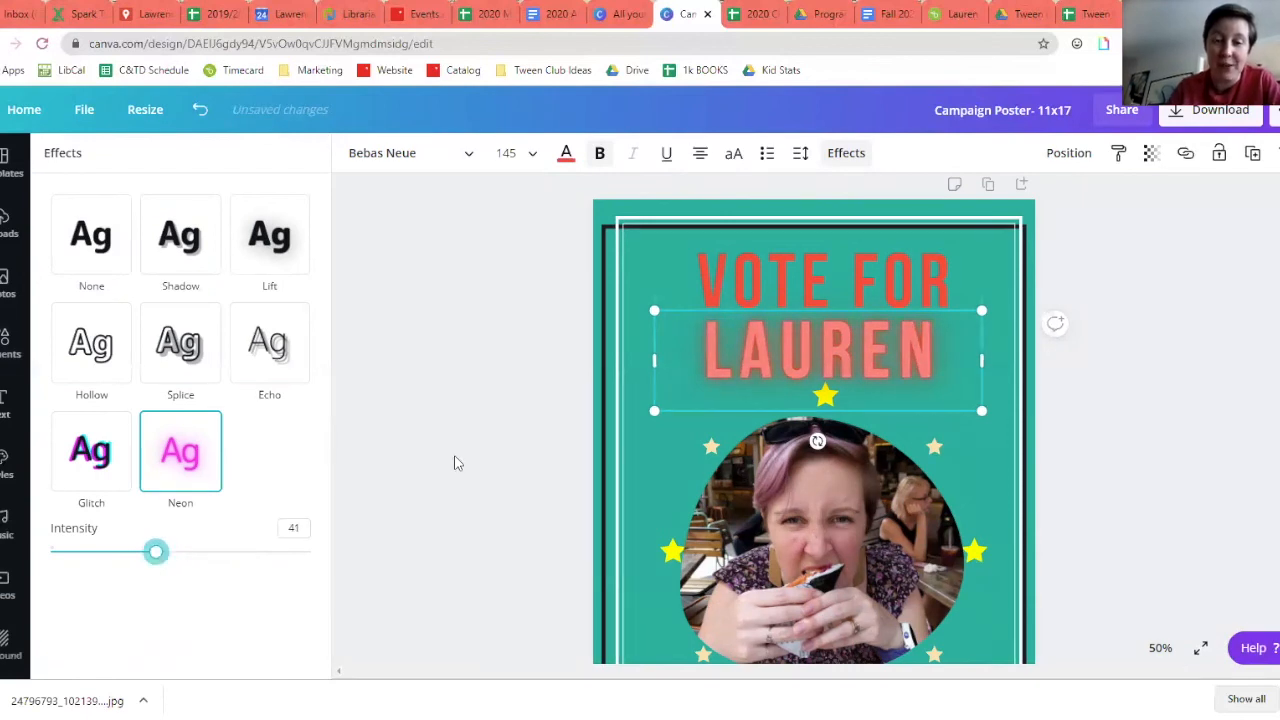
click(457, 463)
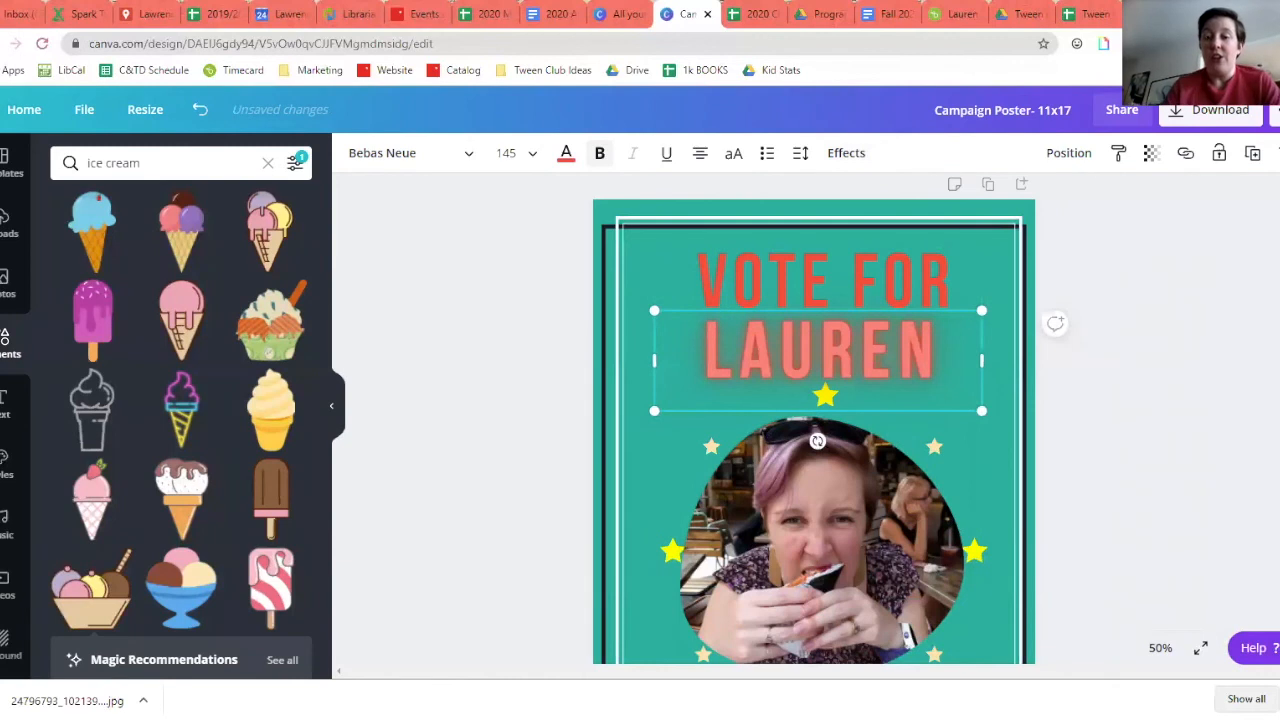
click(1184, 346)
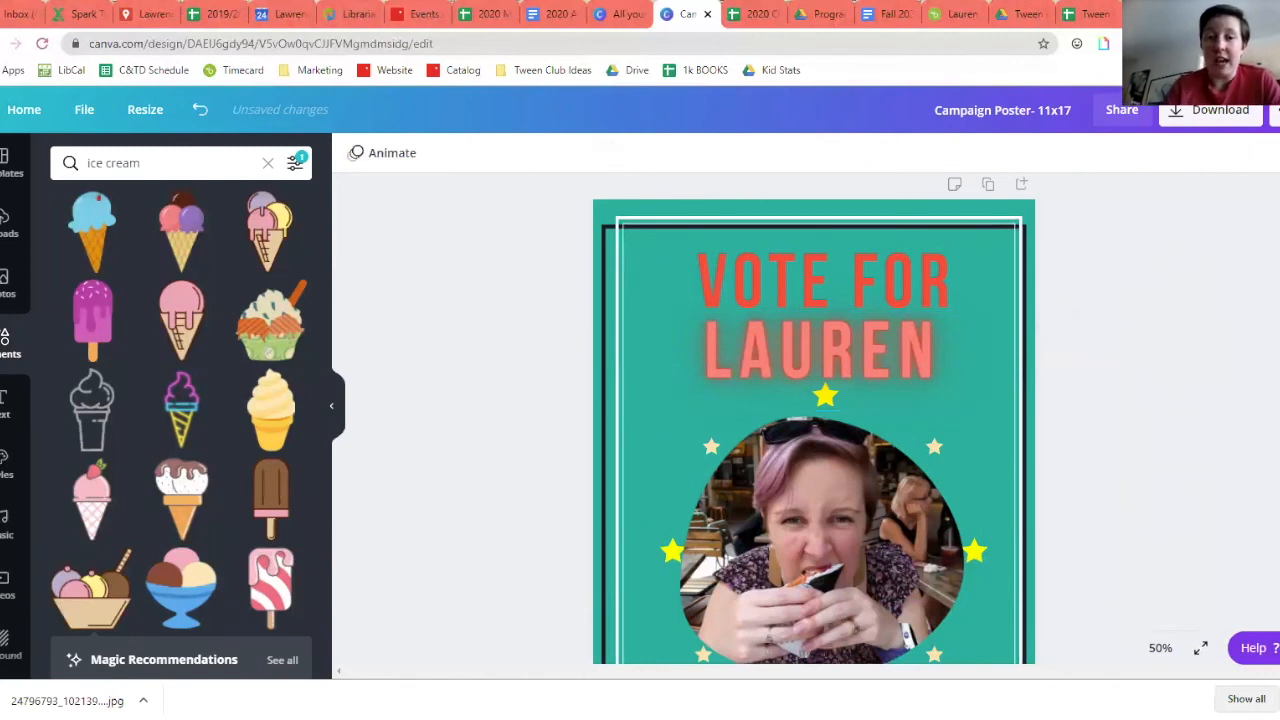
- Review the poster from the heading down to the tagline, and look at the available styles and stock photos
scroll(1184, 346, down, 1)
scroll(1258, 246, down, 2)
scroll(1258, 246, up, 3)
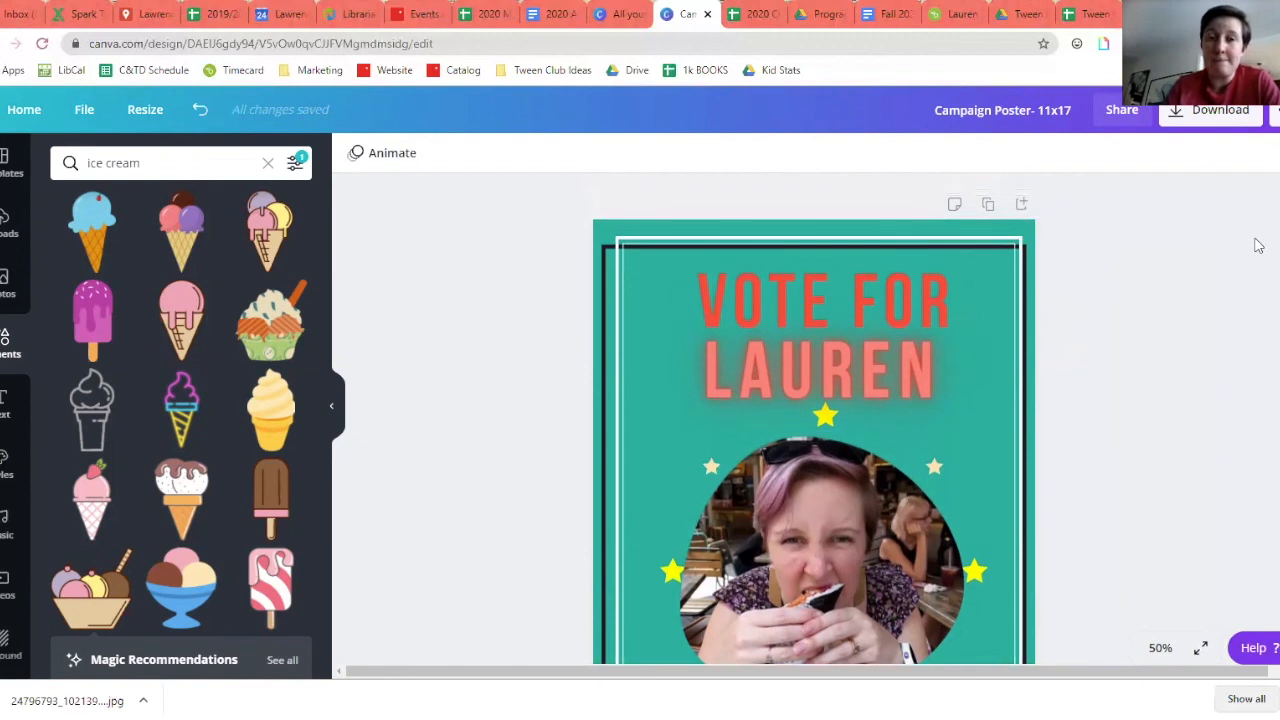
scroll(1263, 264, down, 5)
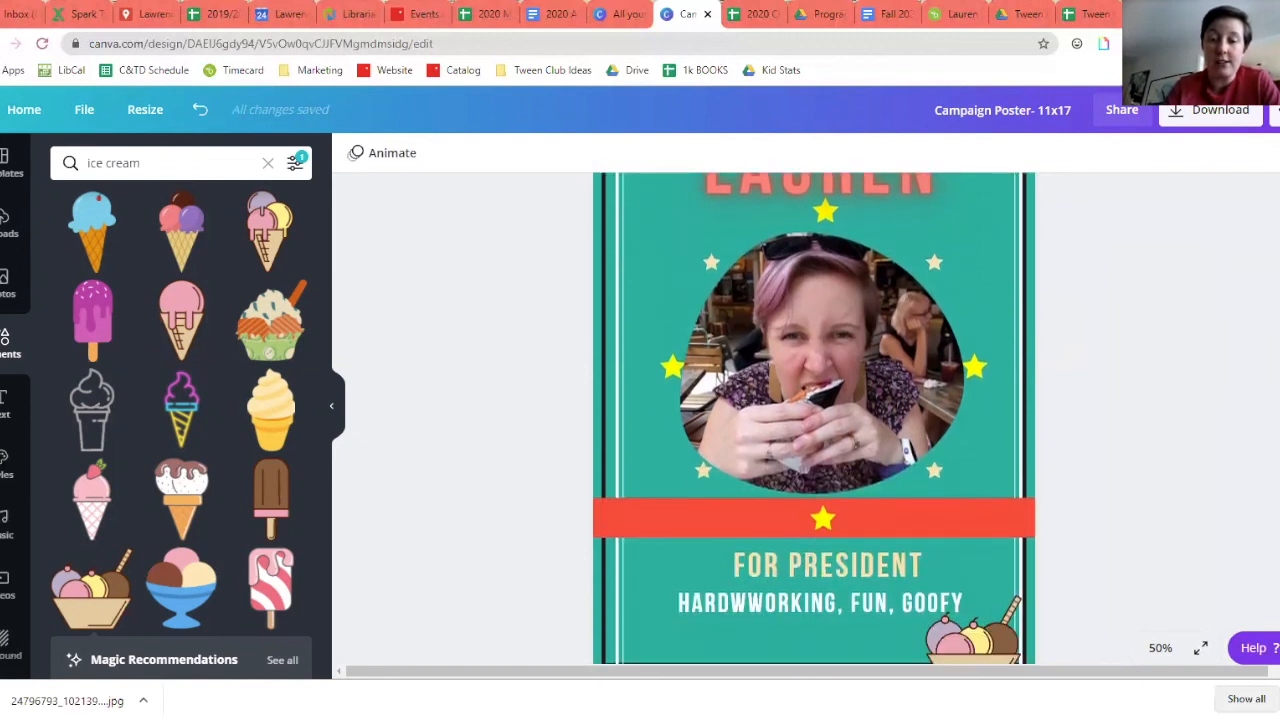
scroll(640, 470, up, 2)
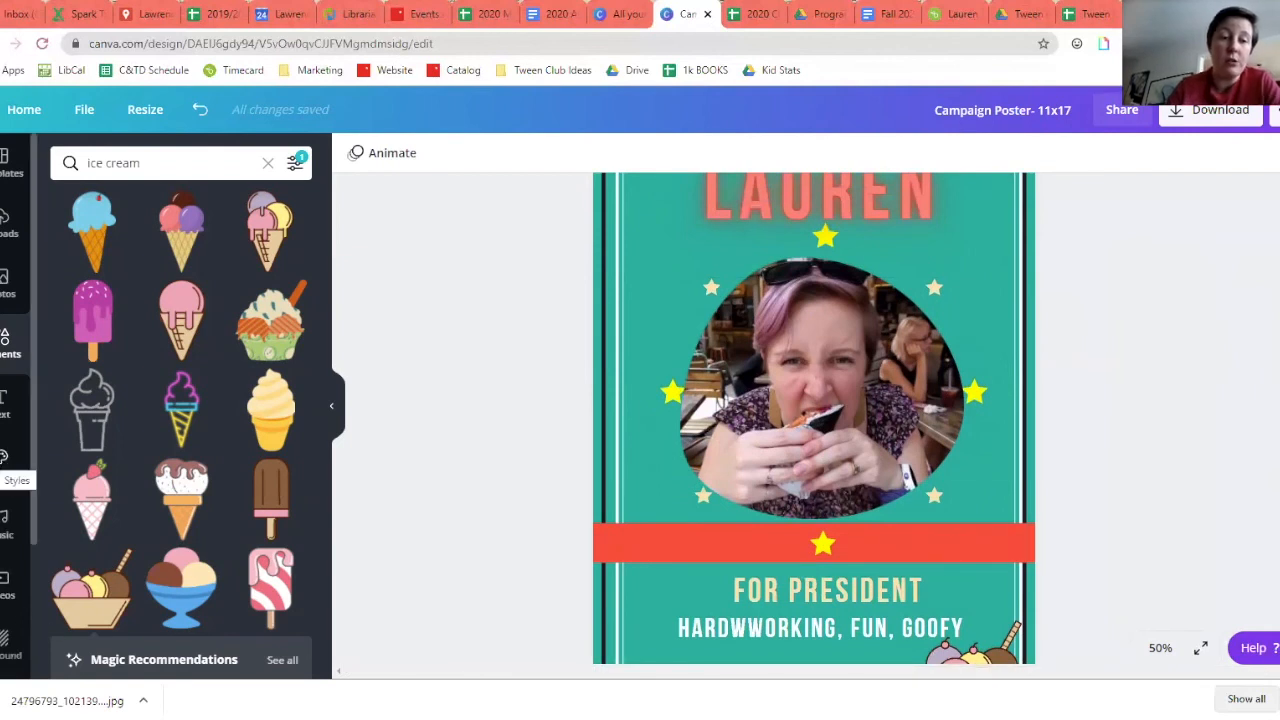
click(4, 468)
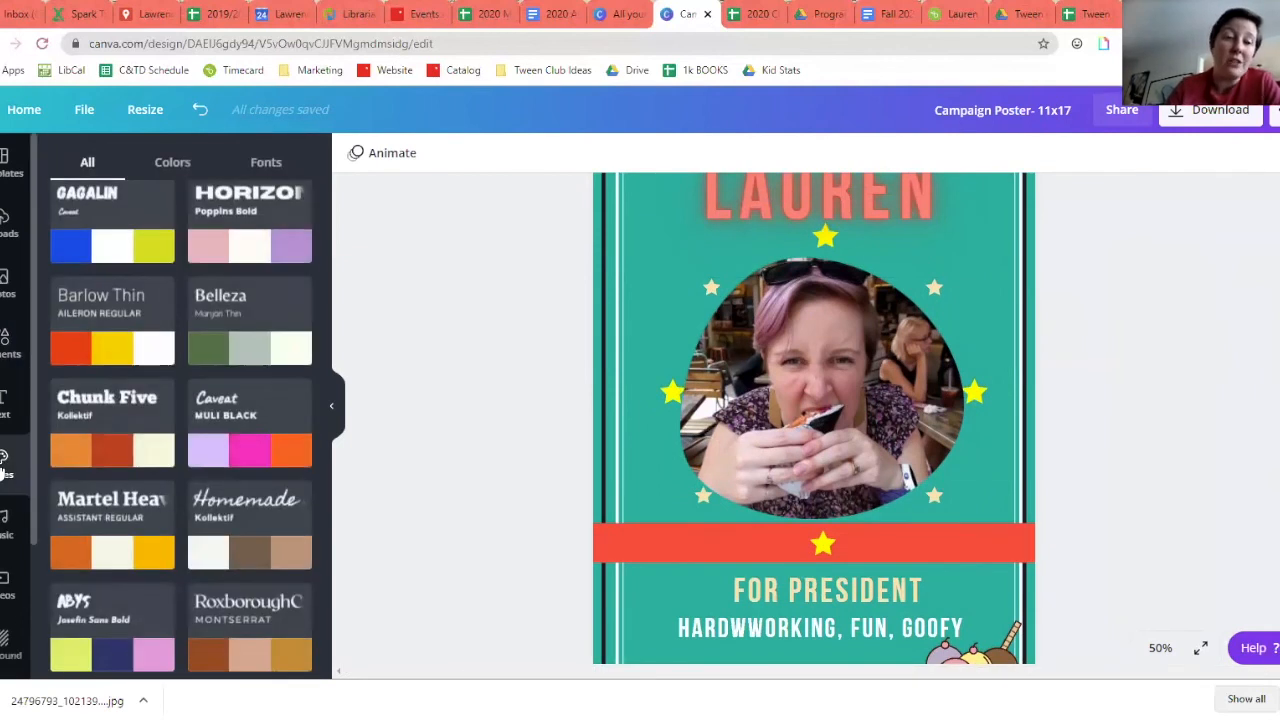
click(5, 290)
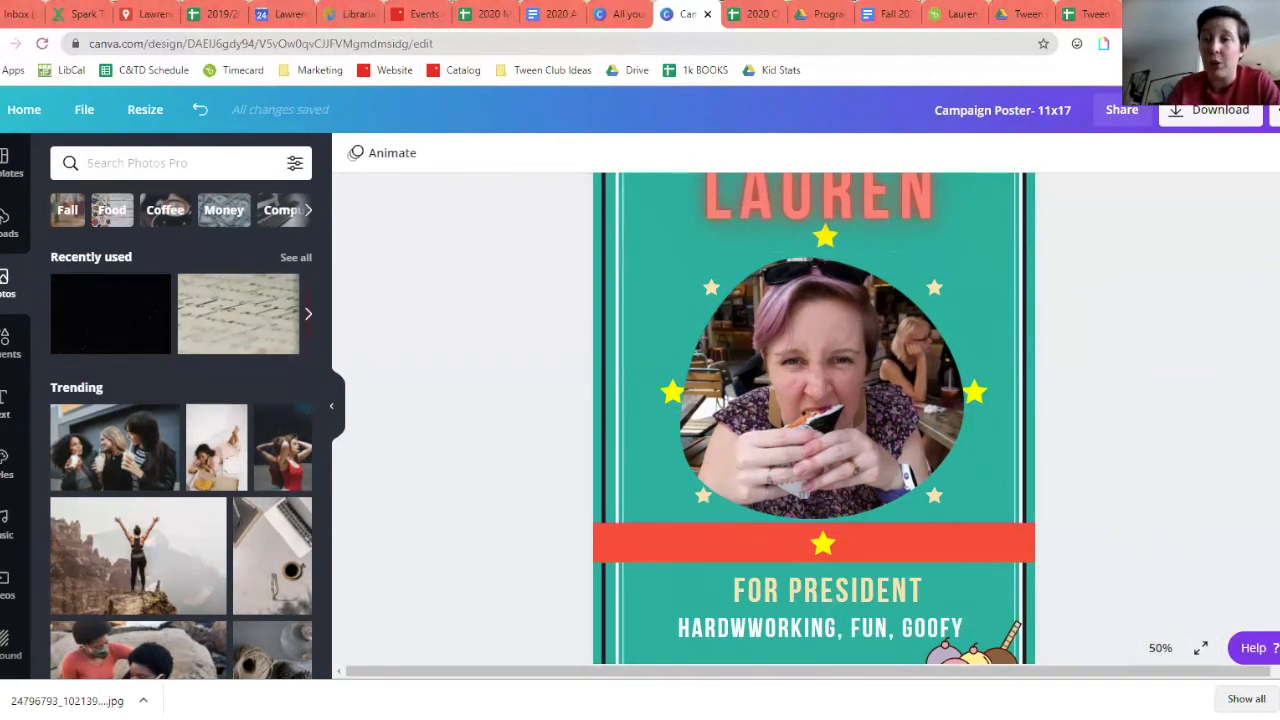
- View the entire poster at 25% zoom
scroll(814, 418, up, 3)
scroll(814, 418, down, 1)
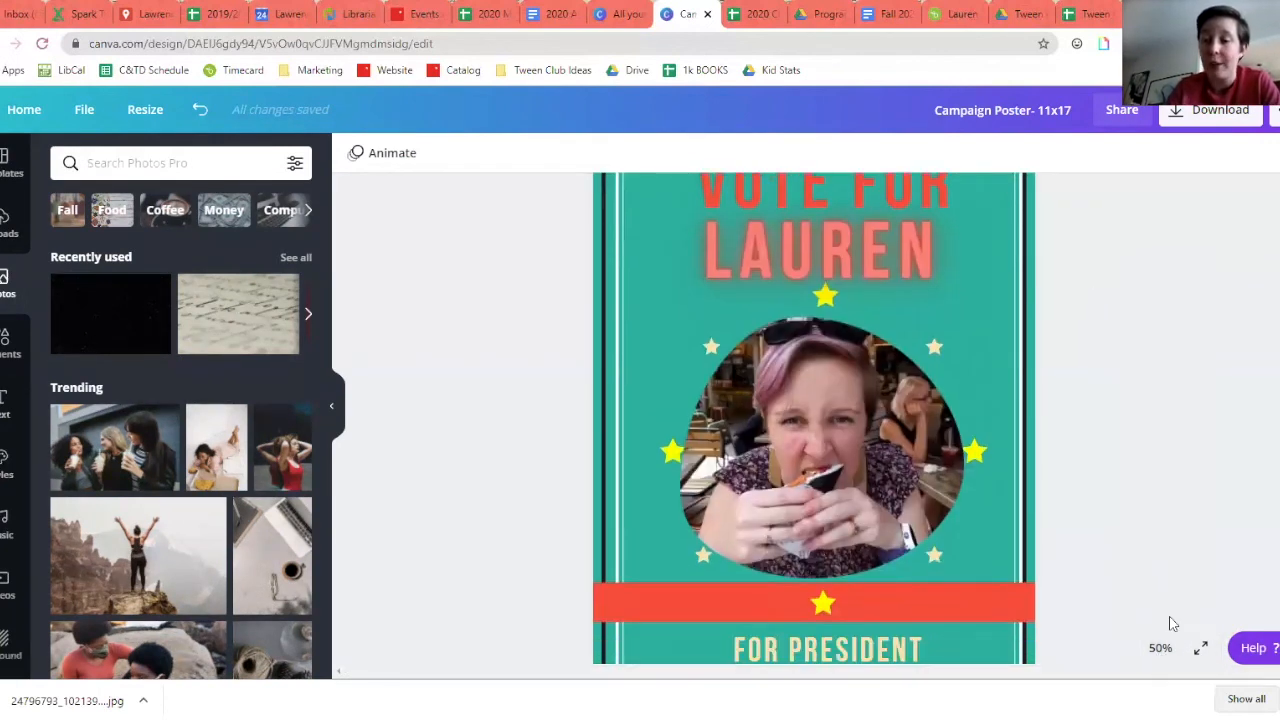
click(1160, 648)
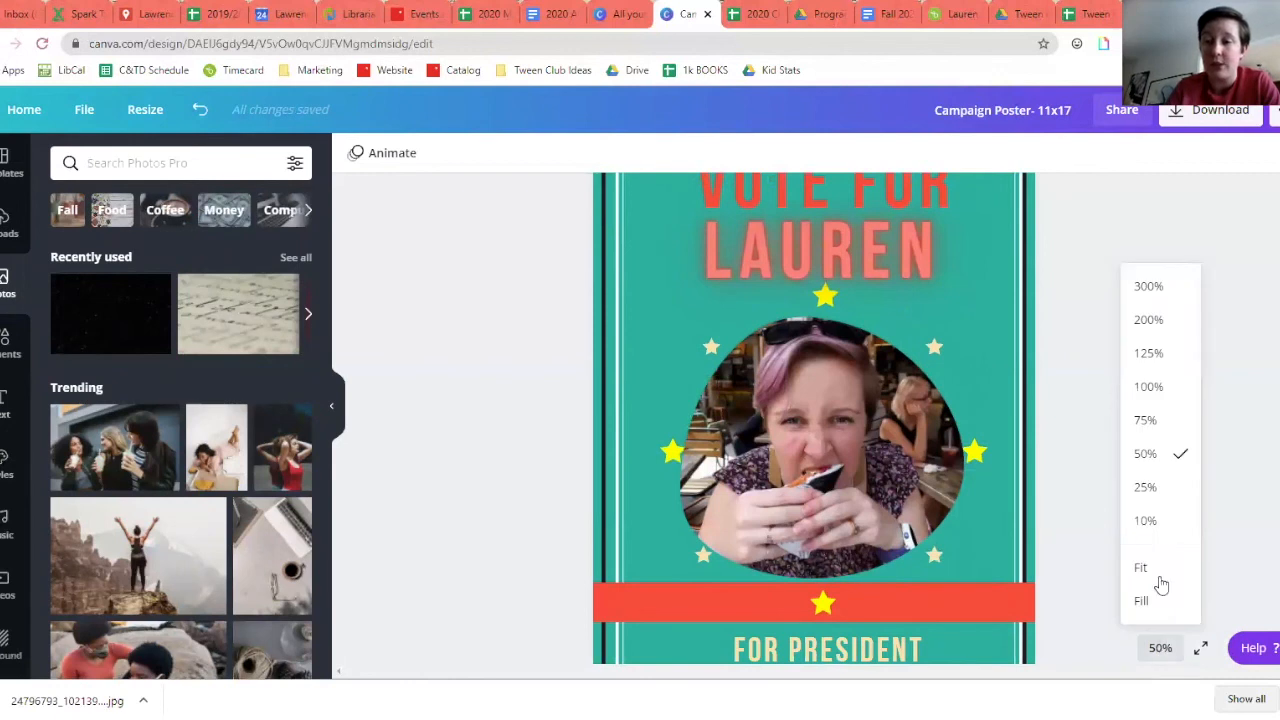
click(1146, 488)
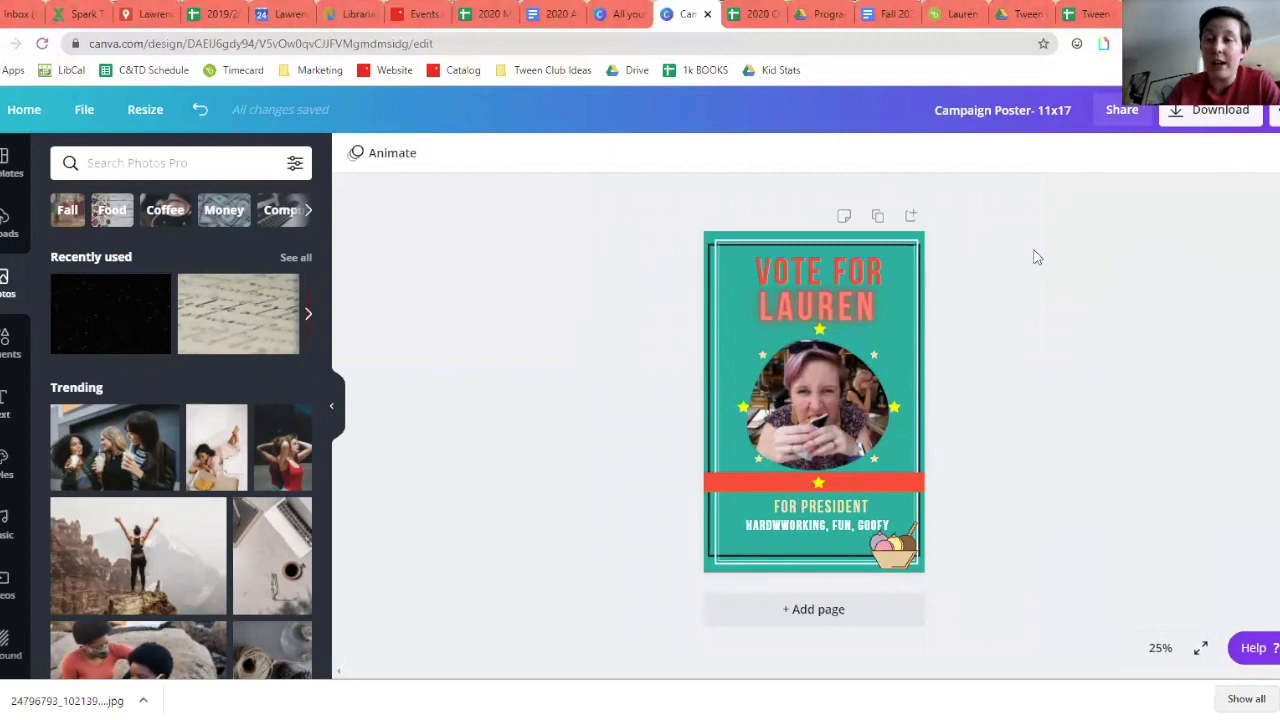
- Download the poster as a PDF Print file and return to the design
click(1226, 117)
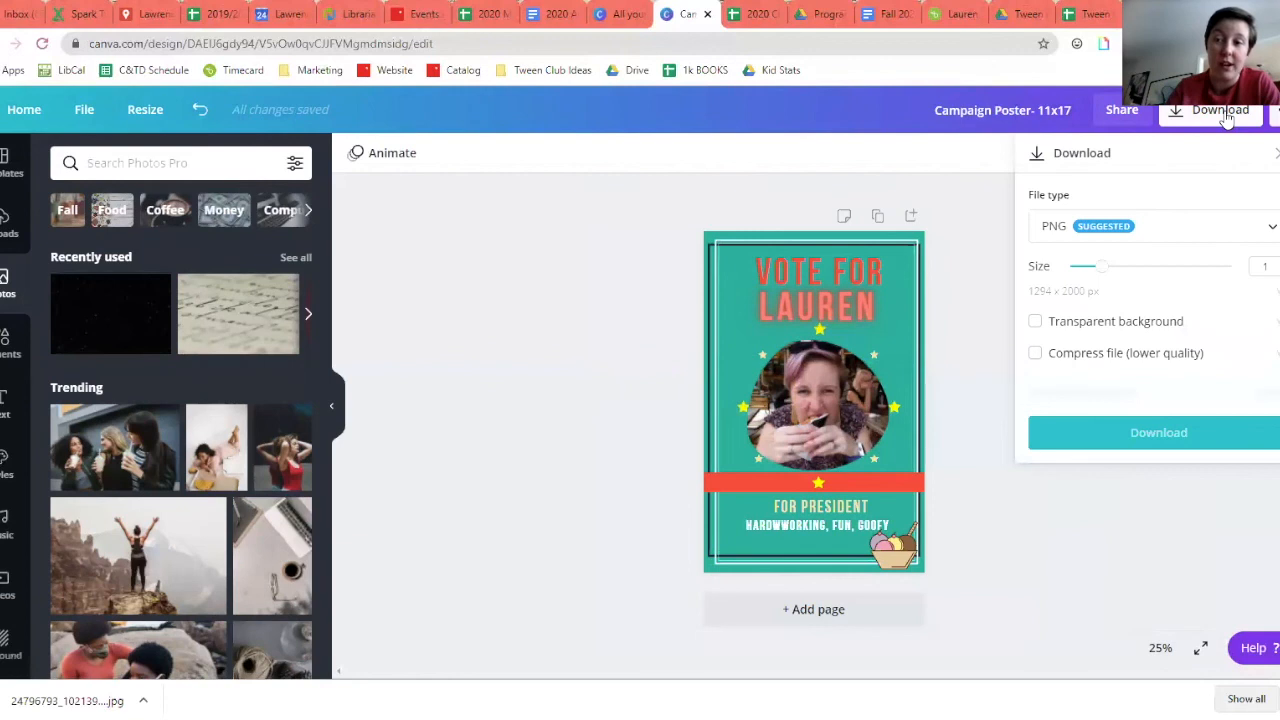
click(1201, 228)
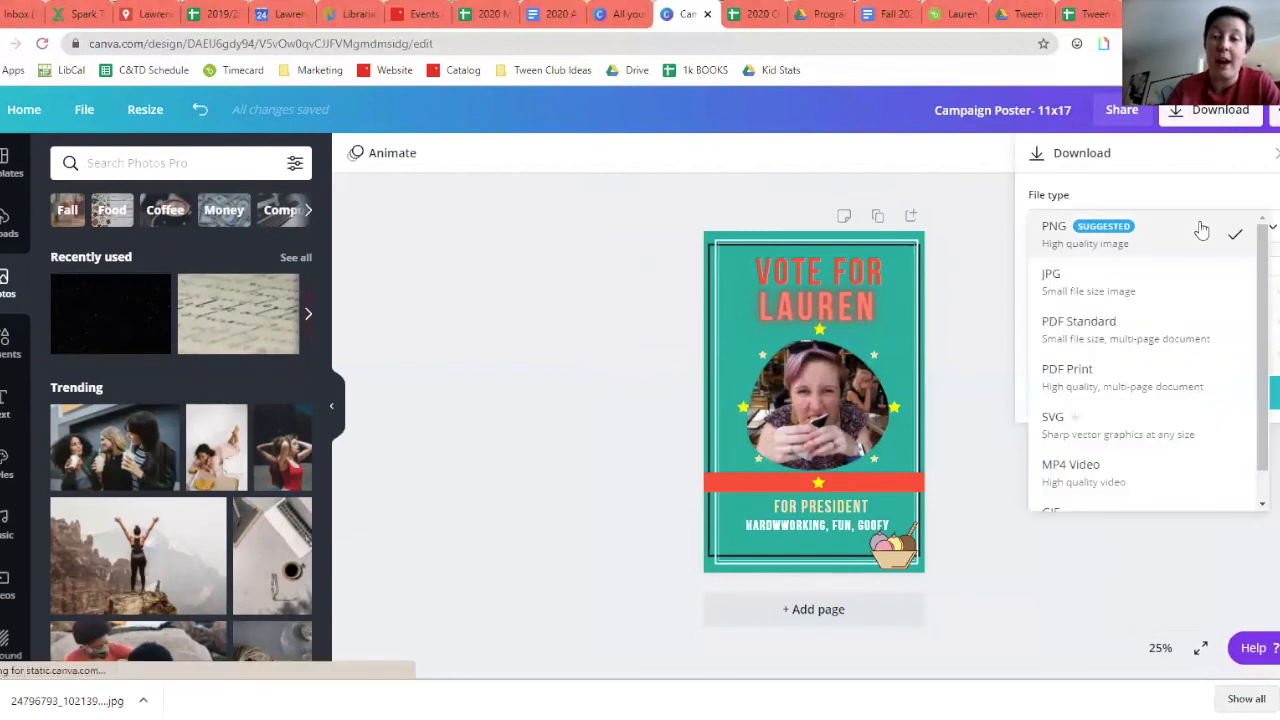
click(1122, 378)
click(1112, 311)
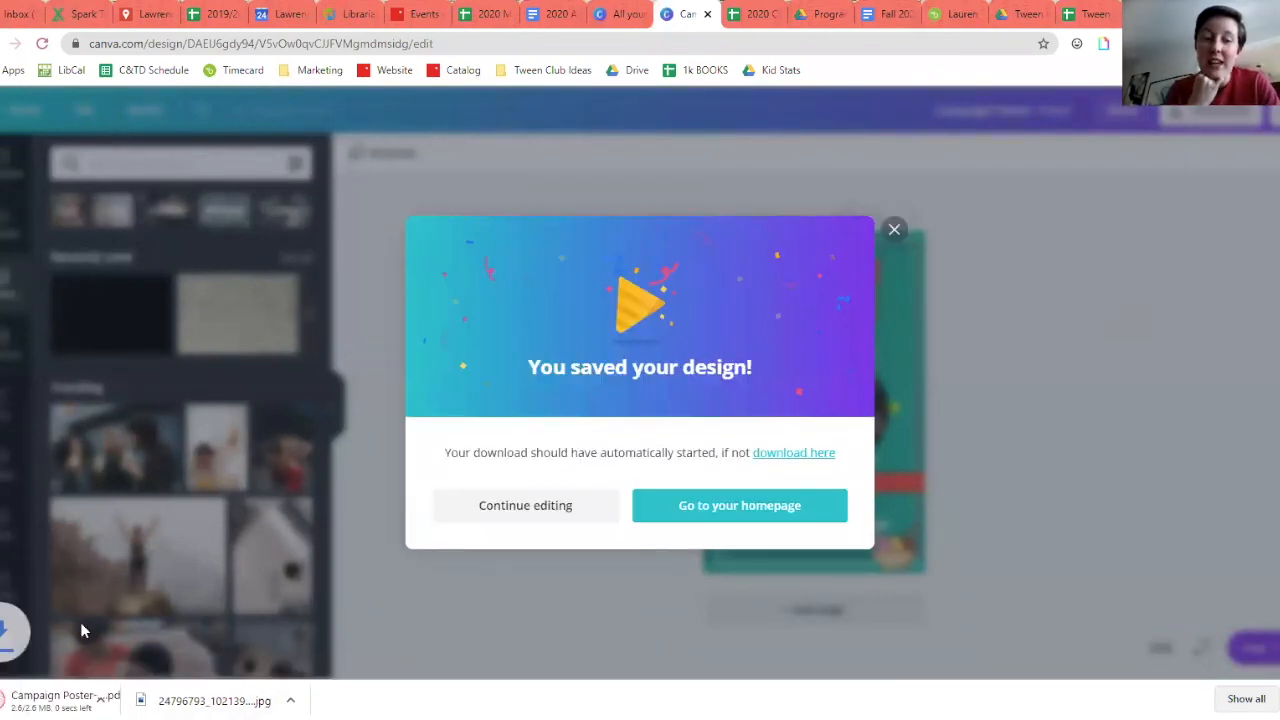
click(895, 232)
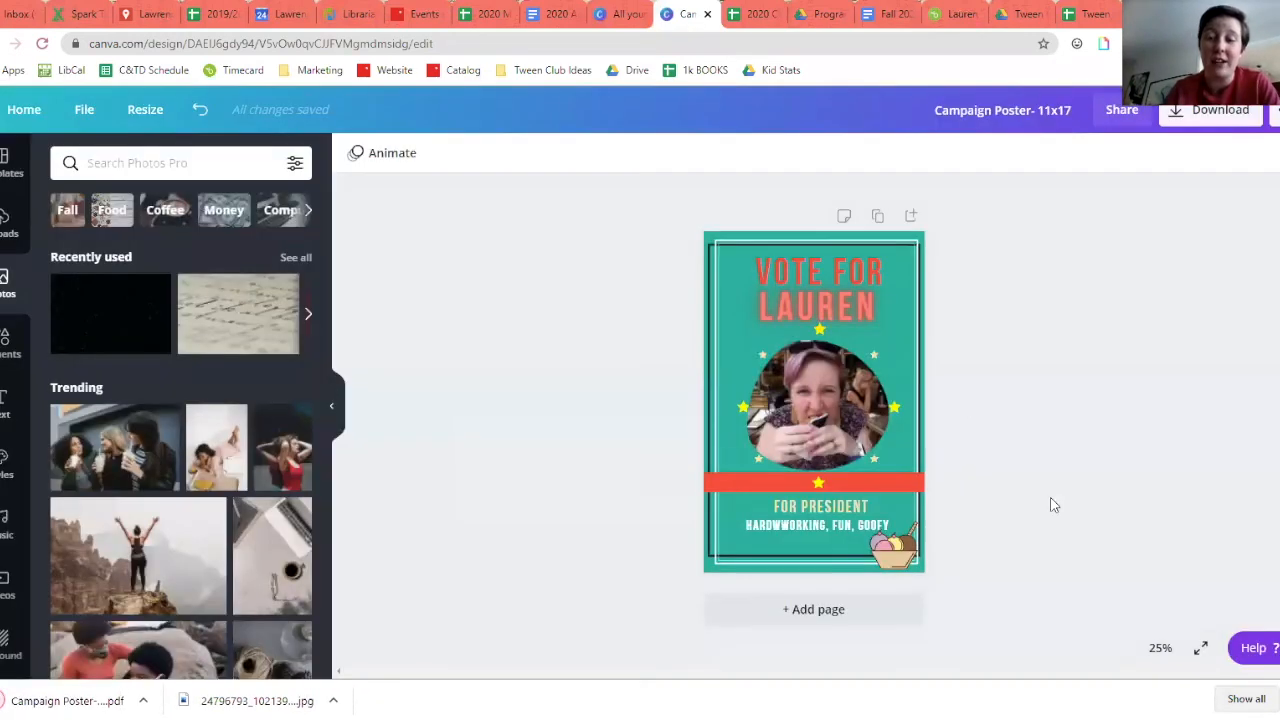